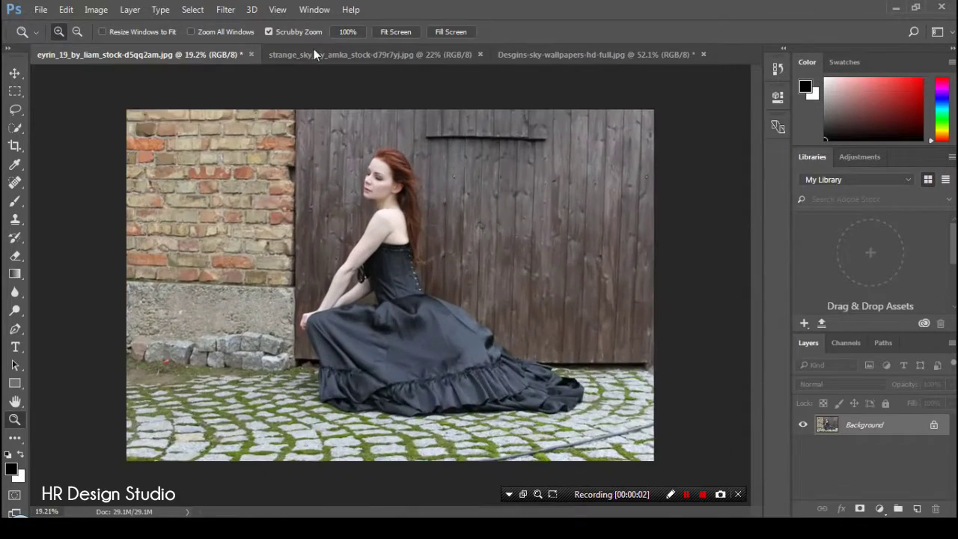
# Step: Zoom in and start a Pen path with curved anchors along the dress hem
pyautogui.moveTo(329, 370)
pyautogui.mouseDown()
pyautogui.moveTo(352, 371)
pyautogui.moveTo(327, 400)
pyautogui.mouseUp()
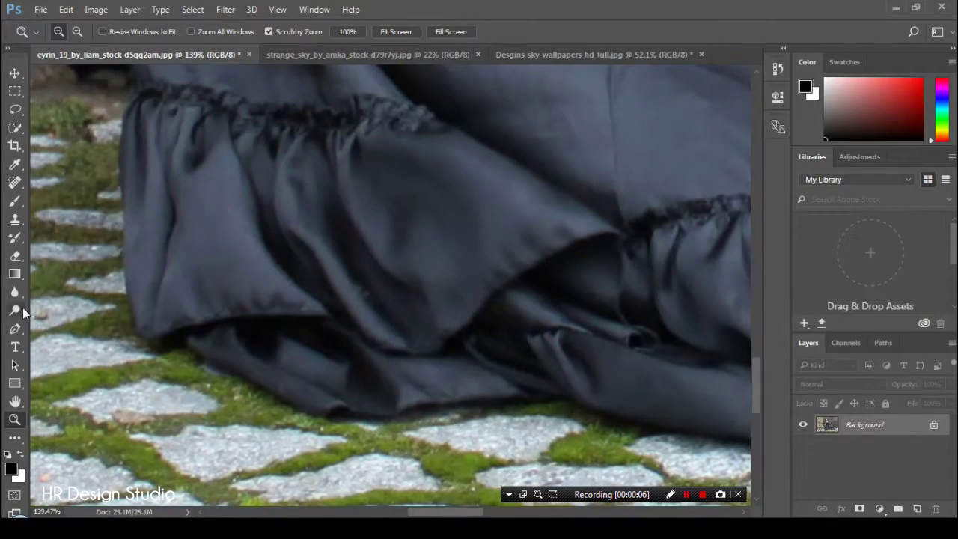
pyautogui.click(15, 329)
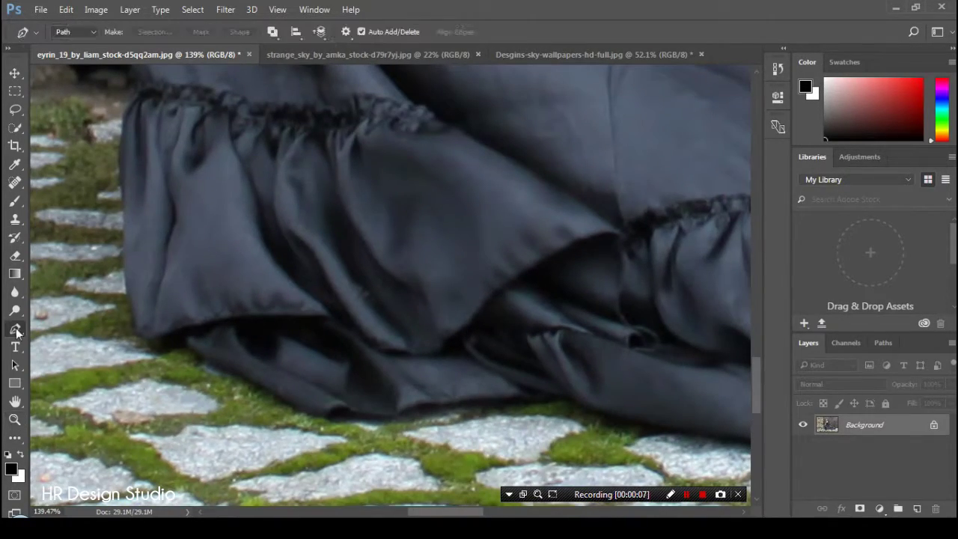
pyautogui.scroll(2, 285, 412)
pyautogui.click(383, 446)
pyautogui.moveTo(351, 436); pyautogui.dragTo(330, 431)
pyautogui.moveTo(187, 342)
pyautogui.mouseDown()
pyautogui.moveTo(128, 332)
pyautogui.moveTo(111, 286)
pyautogui.mouseUp()
# Step: Add Pen anchors up the left edge of the dress
pyautogui.scroll(4, 242, 352)
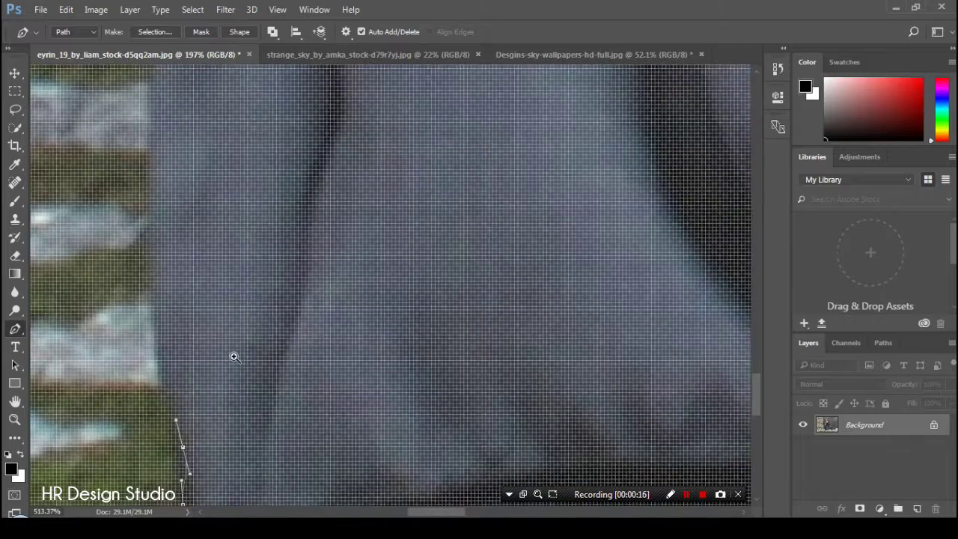
pyautogui.scroll(-2, 207, 347)
pyautogui.scroll(1, 217, 342)
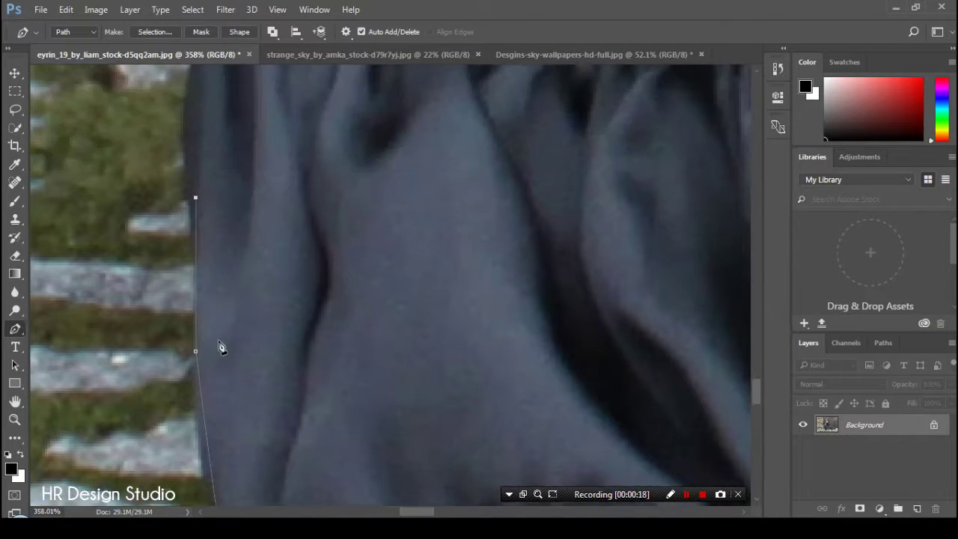
pyautogui.scroll(2, 220, 347)
pyautogui.scroll(1, 220, 346)
pyautogui.click(193, 262)
pyautogui.click(201, 197)
pyautogui.click(215, 166)
pyautogui.click(225, 145)
# Step: Continue placing anchors higher up the dress edge toward its top
pyautogui.scroll(2, 247, 367)
pyautogui.scroll(3, 231, 344)
pyautogui.click(225, 266)
pyautogui.click(213, 224)
pyautogui.click(208, 198)
pyautogui.click(198, 165)
pyautogui.click(189, 136)
pyautogui.scroll(3, 235, 421)
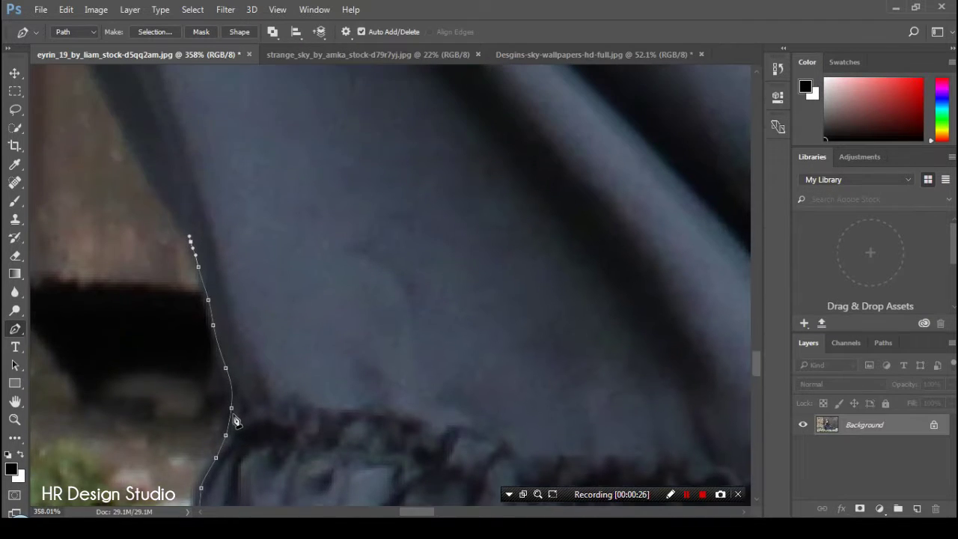
pyautogui.scroll(4, 235, 421)
pyautogui.click(71, 190)
pyautogui.moveTo(70, 190); pyautogui.dragTo(396, 406)
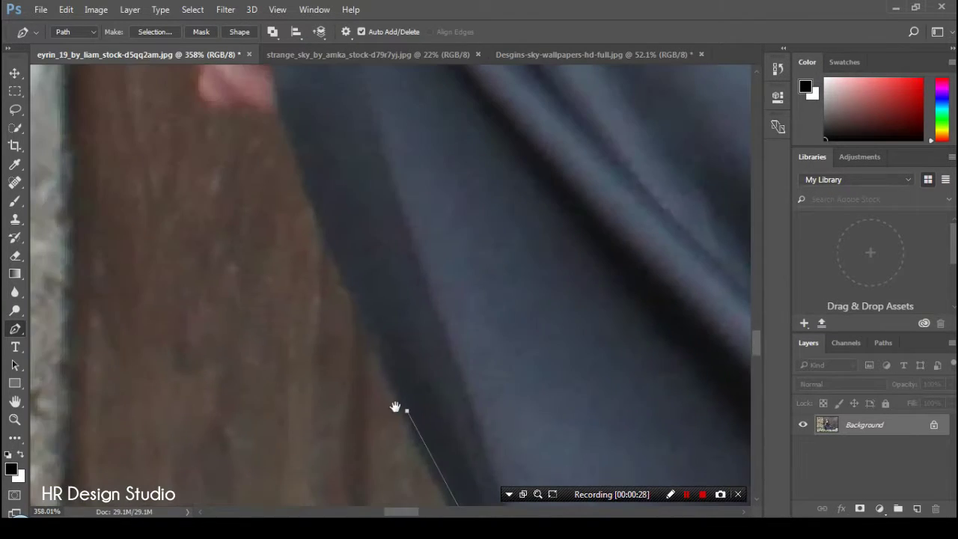
# Step: Add curved anchors near the hand, then undo the last anchor
pyautogui.click(318, 203)
pyautogui.scroll(3, 329, 299)
pyautogui.scroll(2, 314, 315)
pyautogui.click(284, 245)
pyautogui.moveTo(297, 162); pyautogui.dragTo(301, 137)
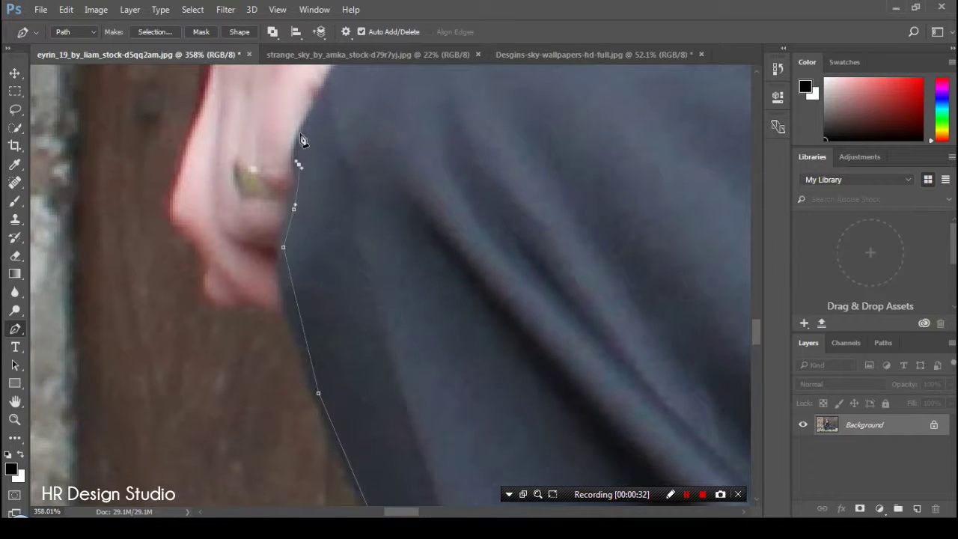
pyautogui.scroll(6, 201, 359)
pyautogui.hscroll(4, 200, 359)
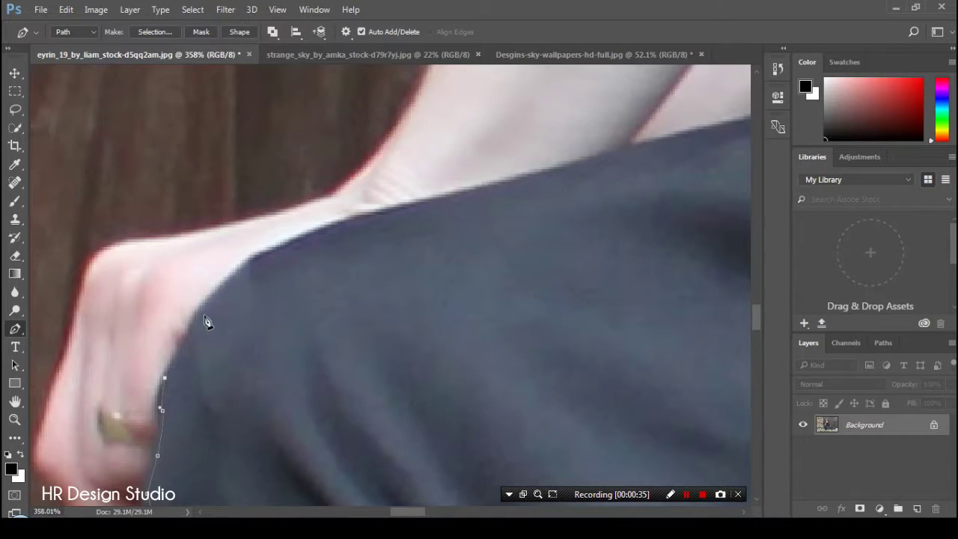
pyautogui.scroll(-3, 203, 406)
pyautogui.scroll(-2, 203, 407)
pyautogui.hscroll(-4, 193, 321)
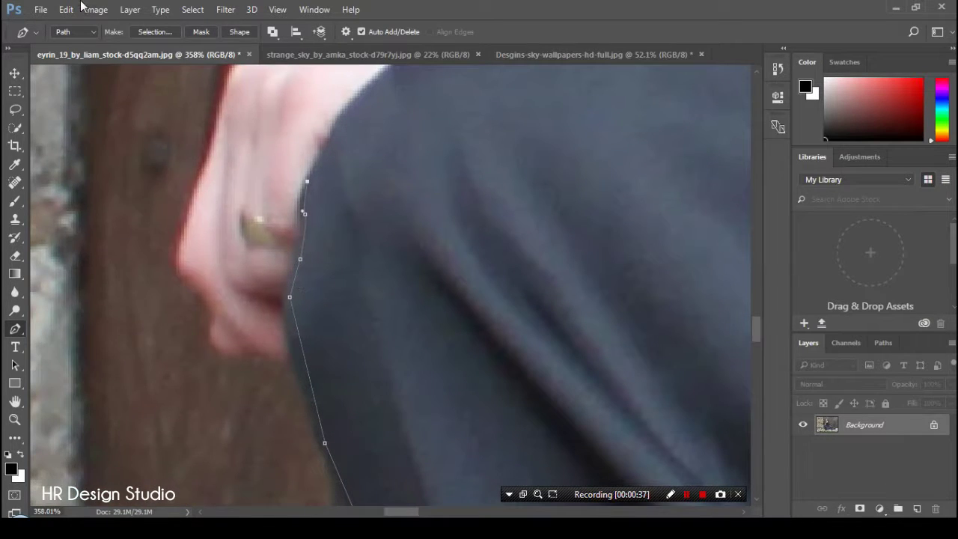
pyautogui.click(68, 9)
pyautogui.click(112, 47)
# Step: Step backward through the misplaced upper anchors and place a new anchor beside the hand
pyautogui.click(67, 9)
pyautogui.click(116, 47)
pyautogui.click(67, 9)
pyautogui.click(119, 47)
pyautogui.click(67, 9)
pyautogui.click(116, 48)
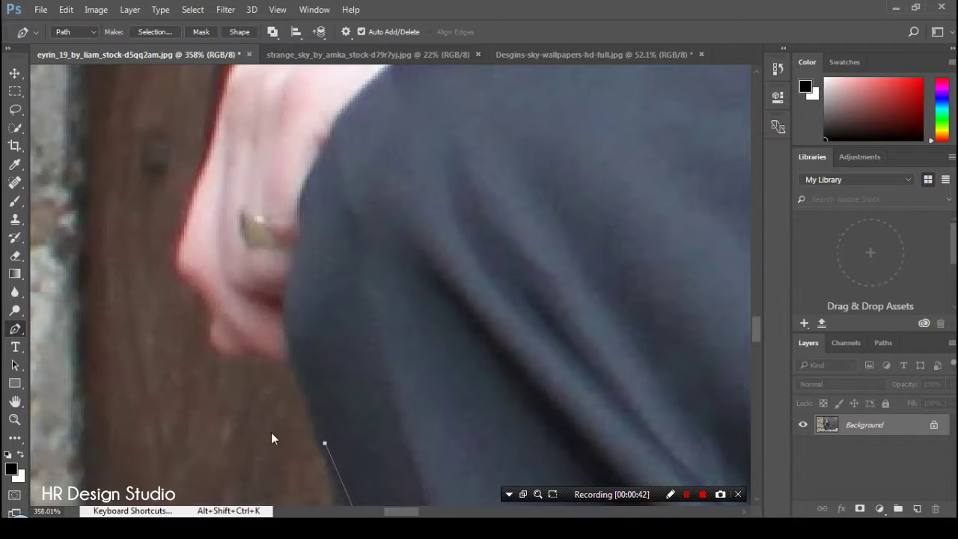
pyautogui.click(301, 384)
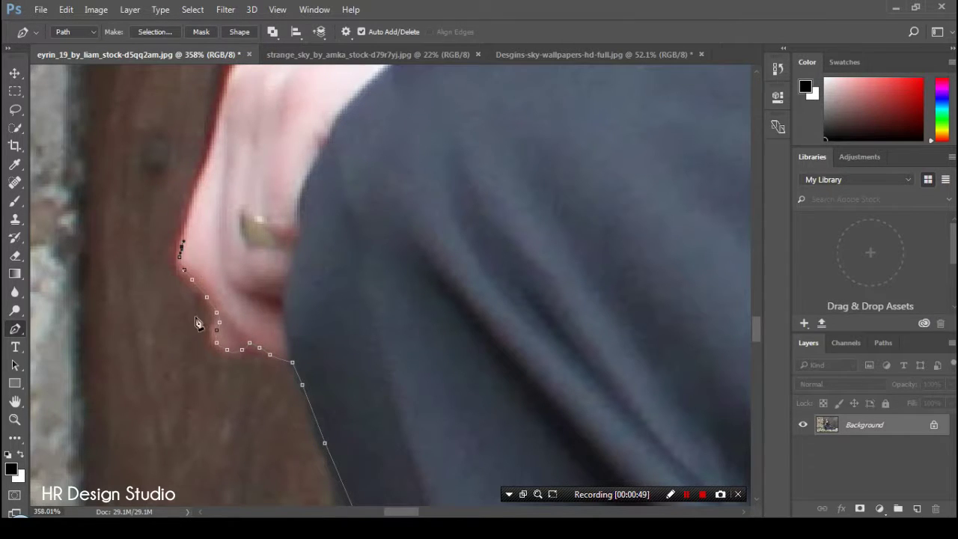
# Step: Step back once more to remove another misplaced anchor
pyautogui.scroll(2, 196, 329)
pyautogui.scroll(2, 201, 343)
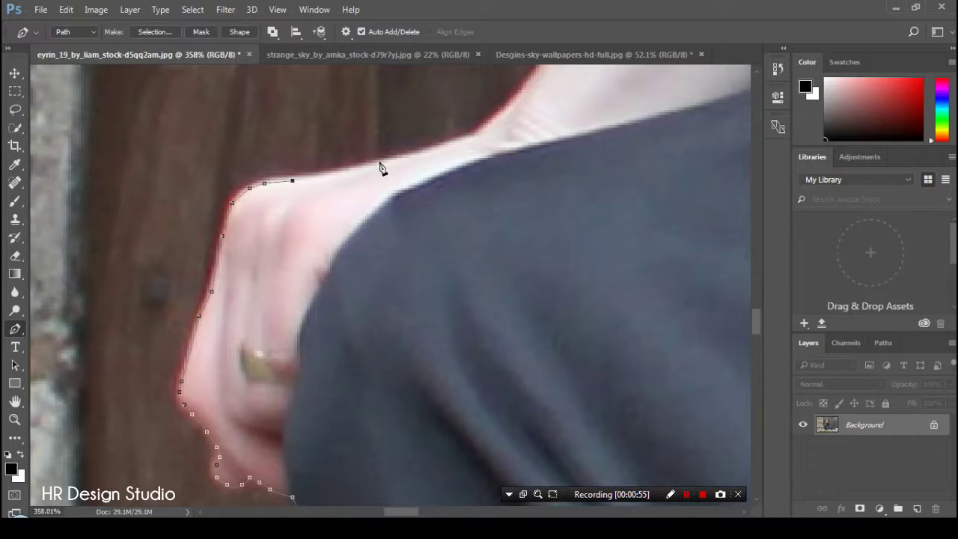
pyautogui.scroll(6, 484, 135)
pyautogui.hscroll(6, 419, 194)
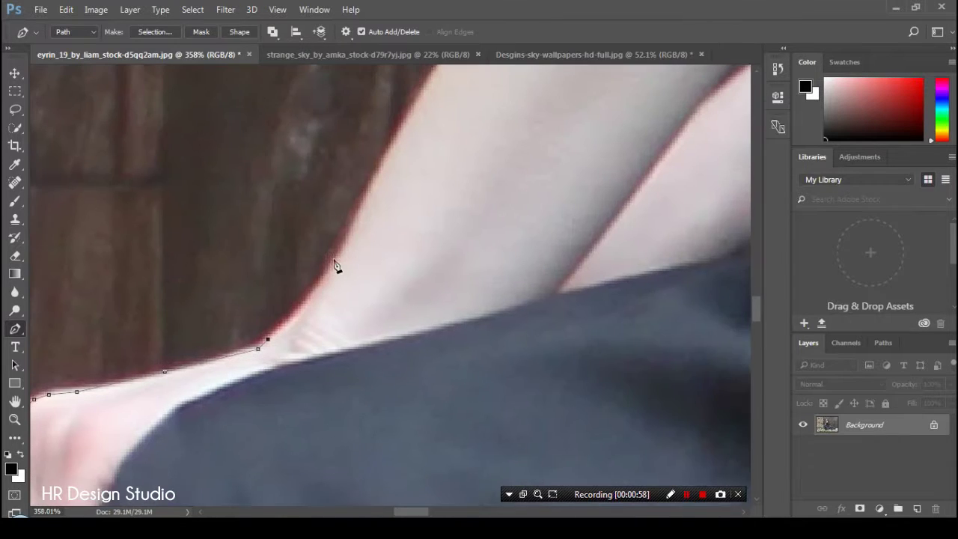
pyautogui.click(66, 10)
pyautogui.click(112, 42)
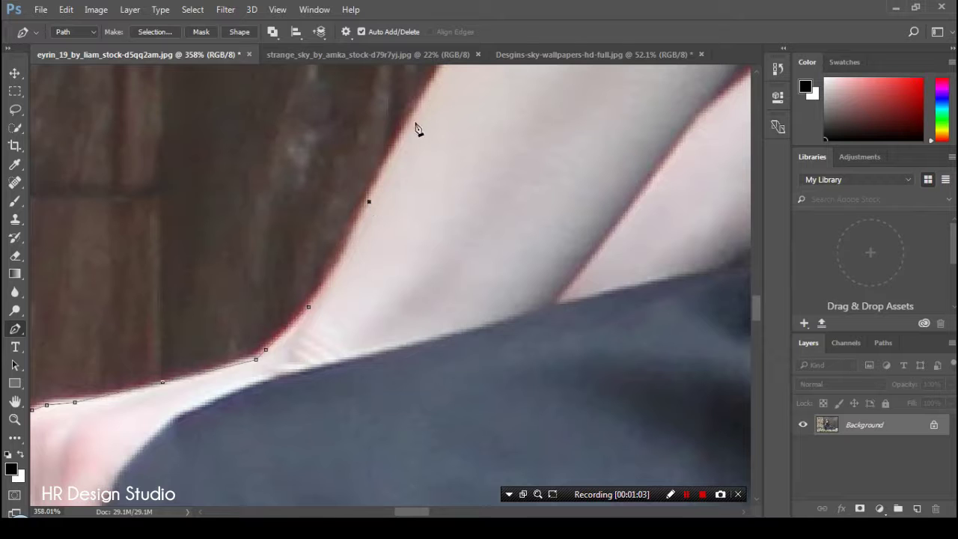
# Step: Carry the path up the arm and back along the hem to the start anchor
pyautogui.scroll(5, 430, 95)
pyautogui.hscroll(3, 323, 245)
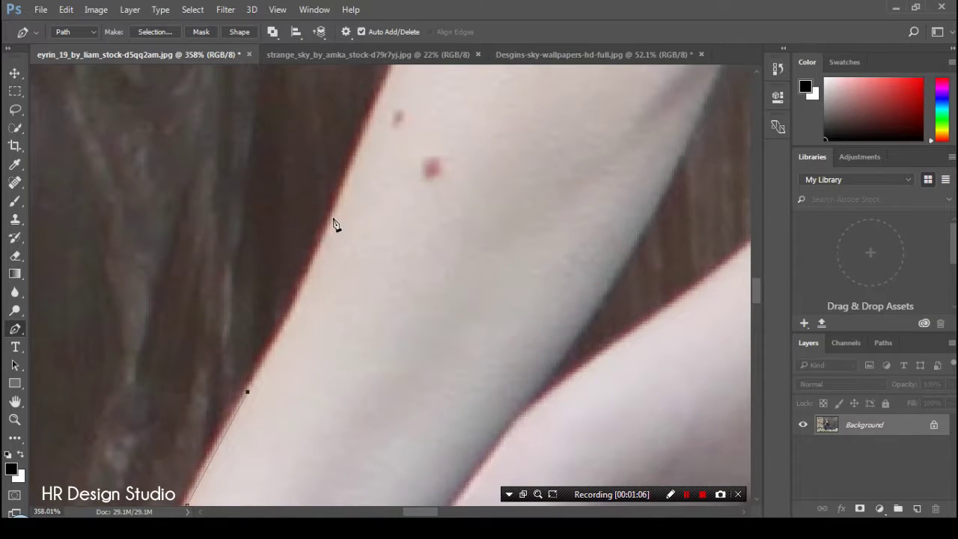
pyautogui.click(385, 87)
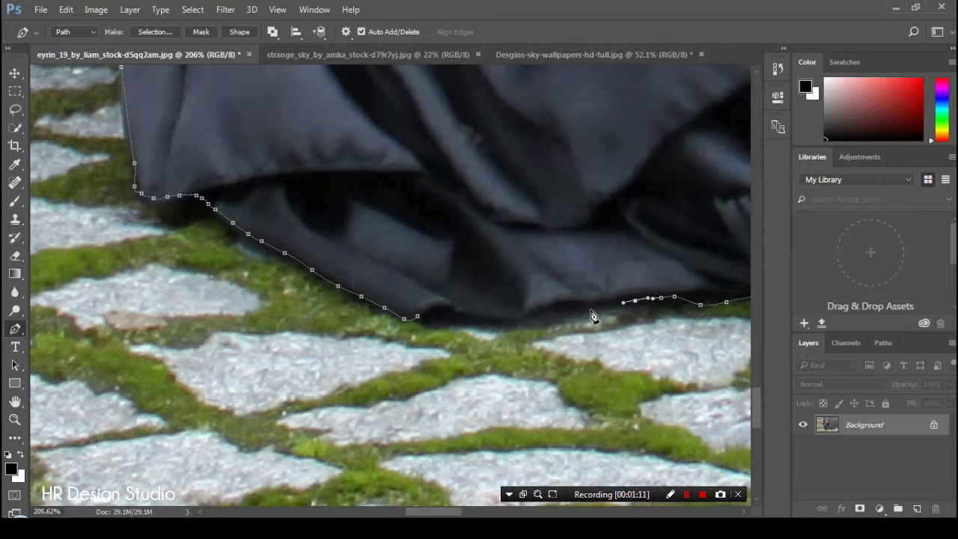
pyautogui.click(552, 314)
pyautogui.click(528, 318)
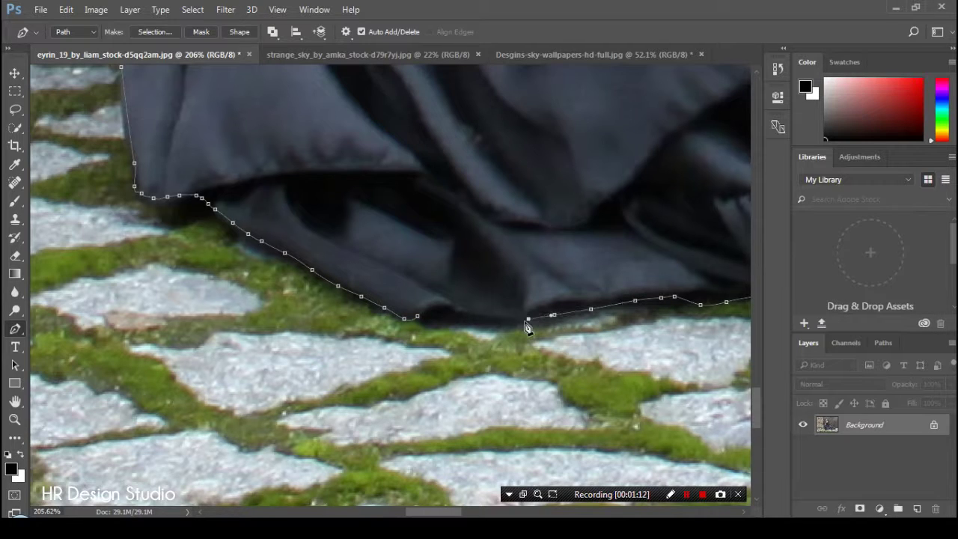
pyautogui.click(418, 317)
# Step: Turn the closed path into a selection with Make Selection
pyautogui.rightClick(437, 198)
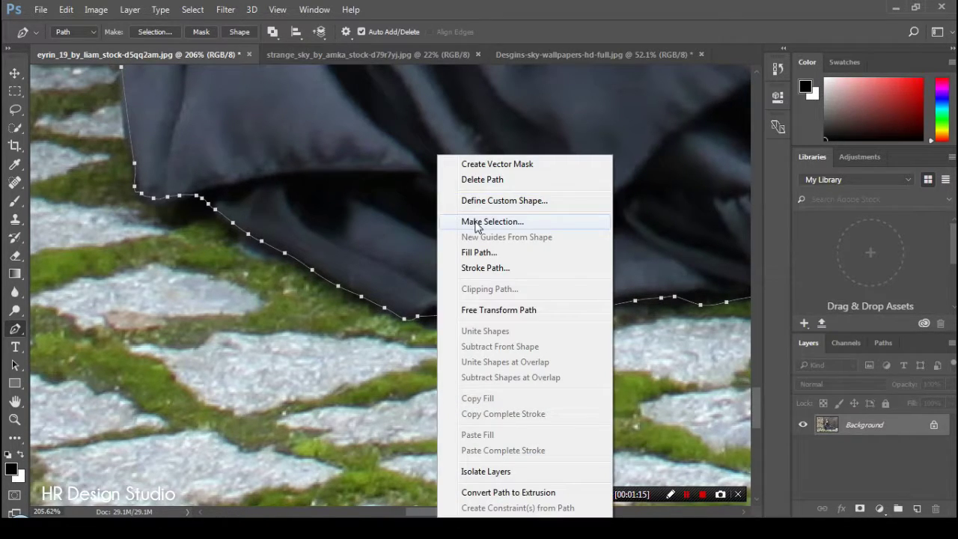
pyautogui.click(476, 220)
pyautogui.click(560, 145)
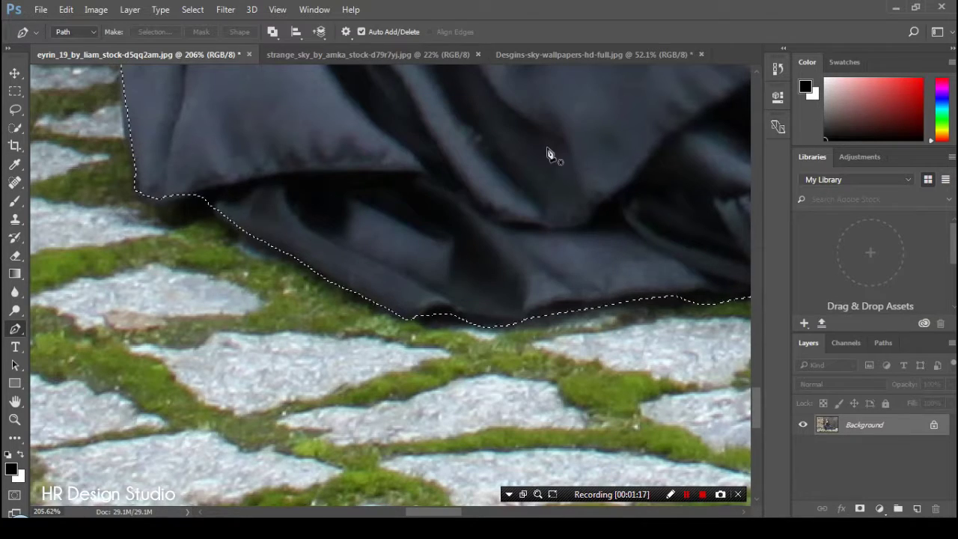
# Step: Zoom out to the whole photo and drag the selected woman into the sky photo
pyautogui.click(14, 419)
pyautogui.keyDown('alt'); pyautogui.click(257, 342); pyautogui.keyUp('alt')
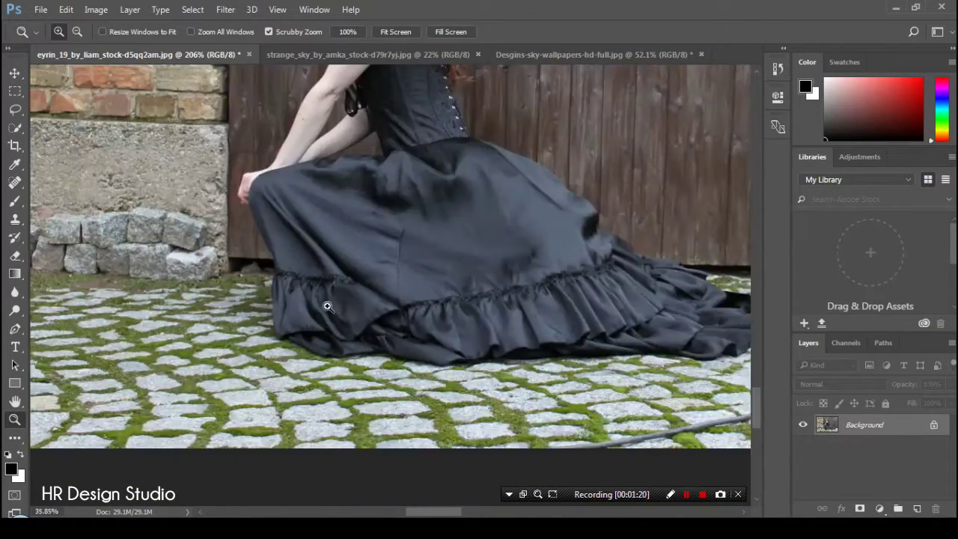
pyautogui.moveTo(274, 315); pyautogui.dragTo(441, 327)
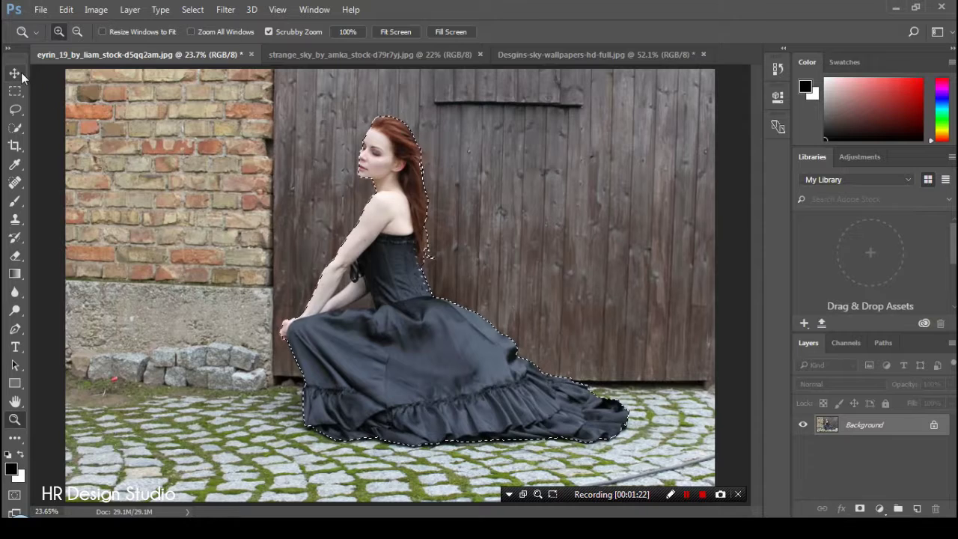
pyautogui.press('v')
pyautogui.moveTo(389, 271)
pyautogui.mouseDown()
pyautogui.moveTo(556, 57)
pyautogui.moveTo(397, 292)
pyautogui.mouseUp()
# Step: Free-transform the woman, shrinking and moving her, trying 23% then 29% scale
pyautogui.hotkey('ctrl', 't')
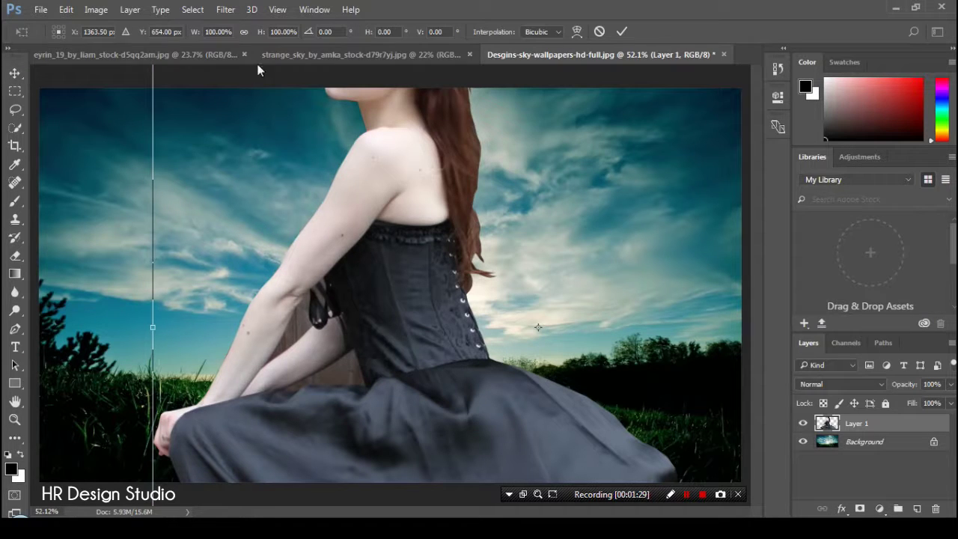
pyautogui.moveTo(261, 36); pyautogui.dragTo(218, 49)
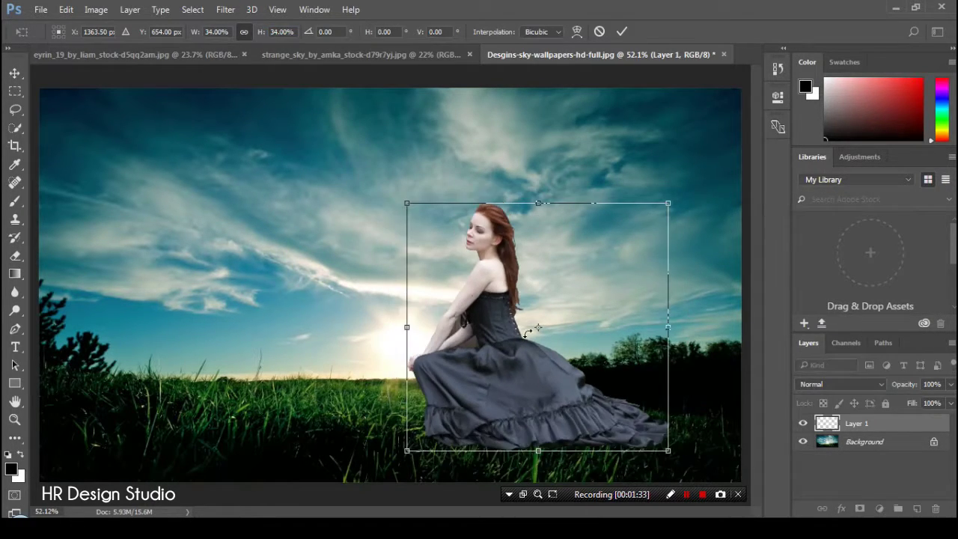
pyautogui.moveTo(584, 340); pyautogui.dragTo(487, 331)
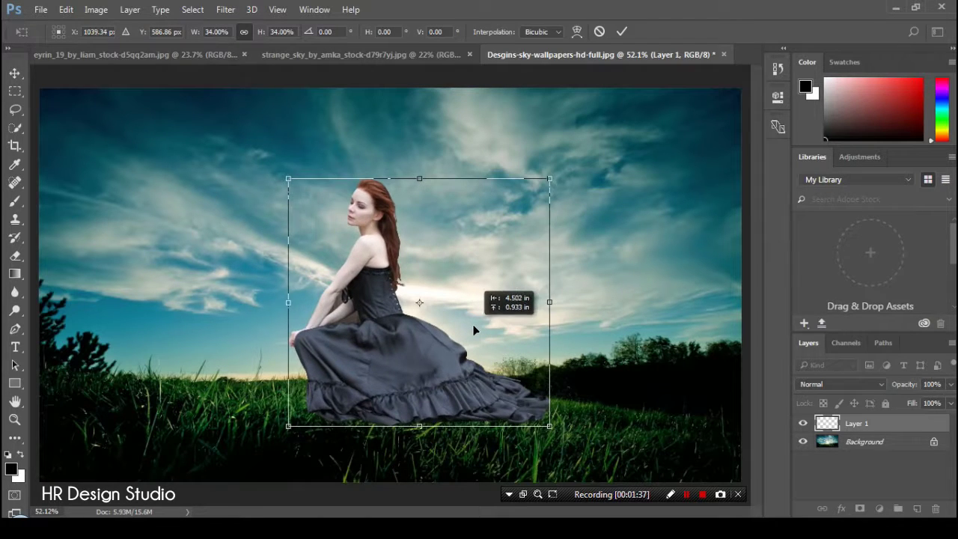
pyautogui.moveTo(488, 331); pyautogui.dragTo(474, 325)
pyautogui.click(253, 32)
pyautogui.write('23')
pyautogui.press('Return')
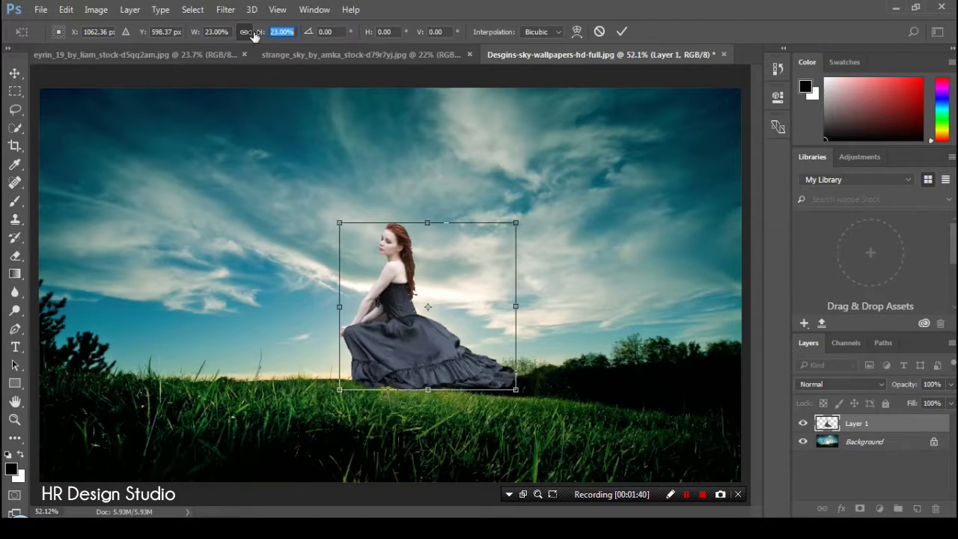
pyautogui.write('29')
pyautogui.press('Return')
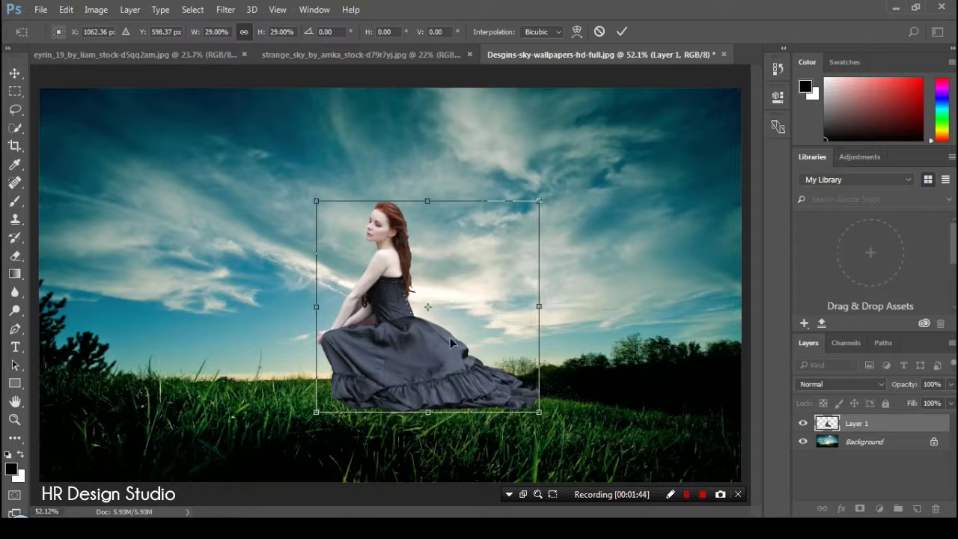
# Step: Settle on 26% scale, nudge her onto the grass and commit the transform
pyautogui.moveTo(449, 338); pyautogui.dragTo(436, 345)
pyautogui.click(254, 32)
pyautogui.write('24')
pyautogui.press('Return')
pyautogui.write('26')
pyautogui.press('Return')
pyautogui.moveTo(484, 303); pyautogui.dragTo(482, 309)
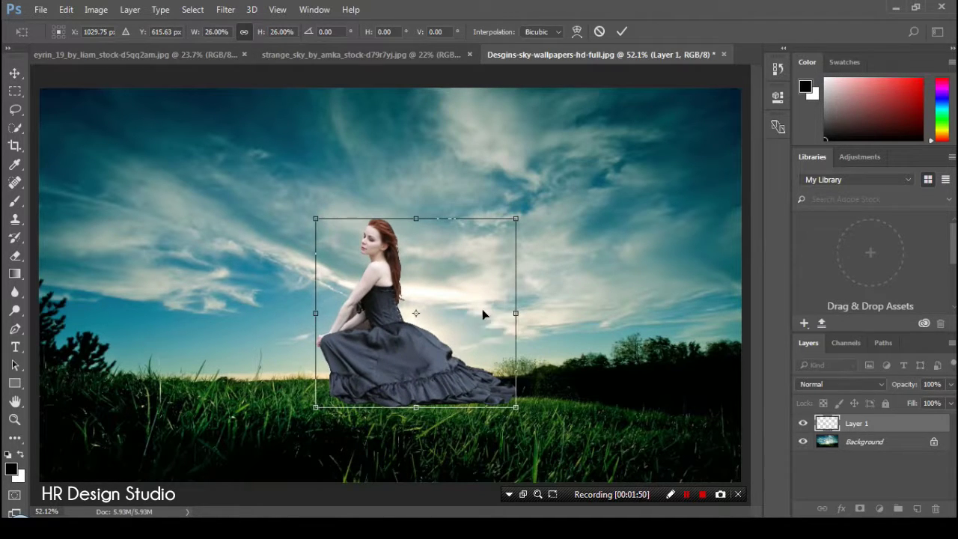
pyautogui.click(619, 32)
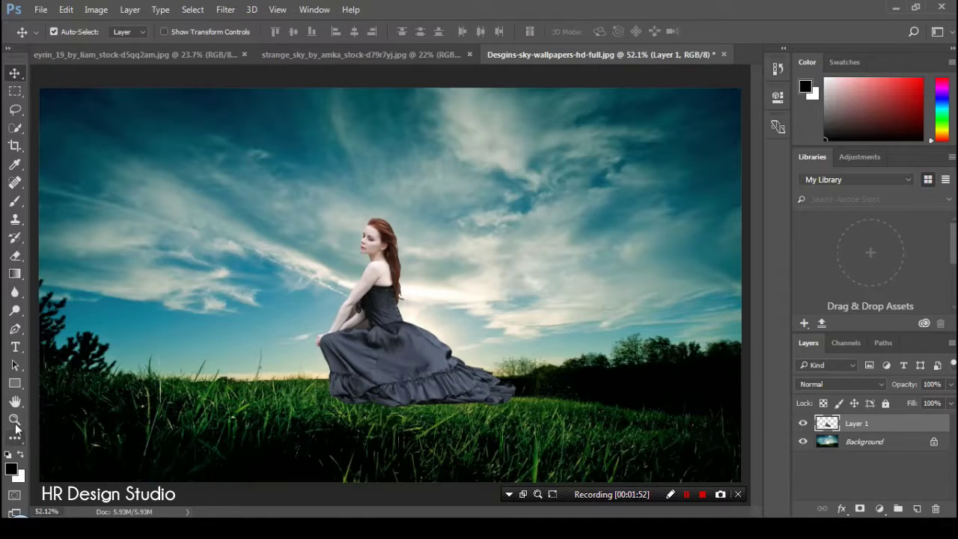
# Step: Zoom in and trace a Pen path around the brown triangle between arm and dress
pyautogui.press('z')
pyautogui.moveTo(361, 349); pyautogui.dragTo(294, 355)
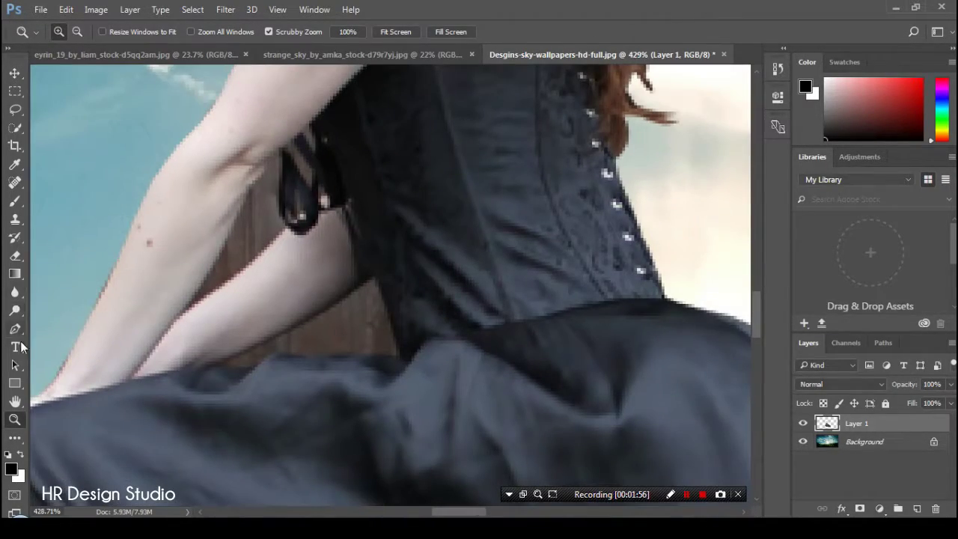
pyautogui.click(15, 334)
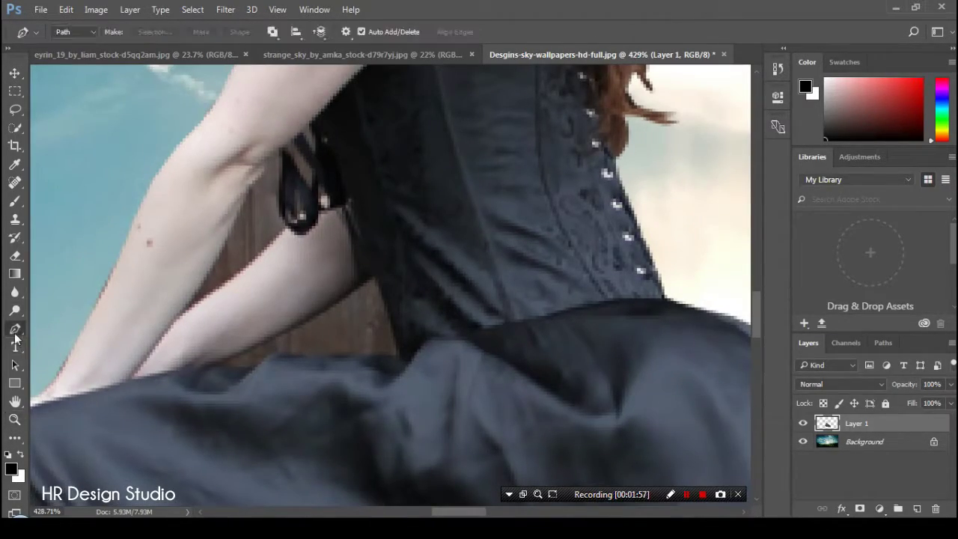
pyautogui.click(210, 366)
pyautogui.click(342, 298)
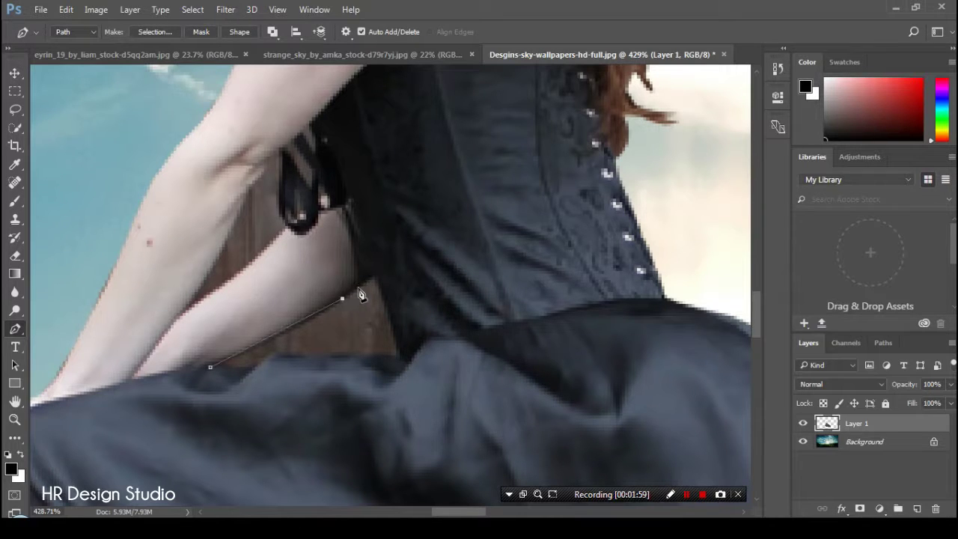
pyautogui.click(396, 346)
pyautogui.moveTo(391, 363); pyautogui.dragTo(259, 370)
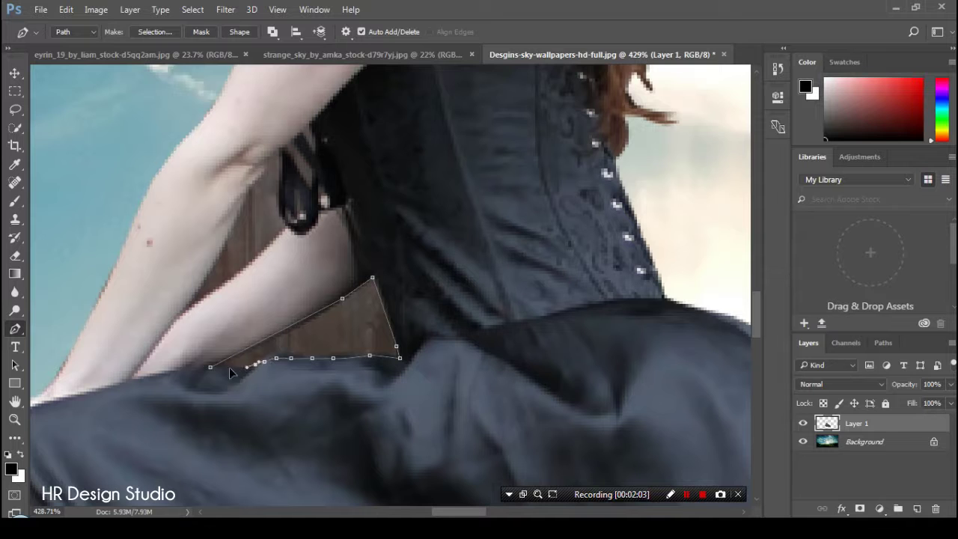
# Step: Make a selection from the path with no feathering and delete the triangle
pyautogui.rightClick(352, 329)
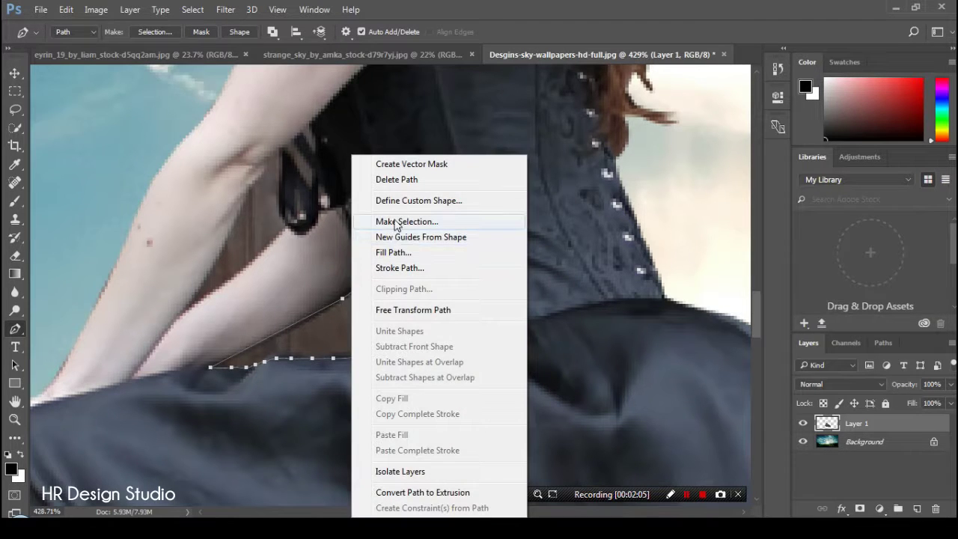
pyautogui.click(462, 221)
pyautogui.click(560, 144)
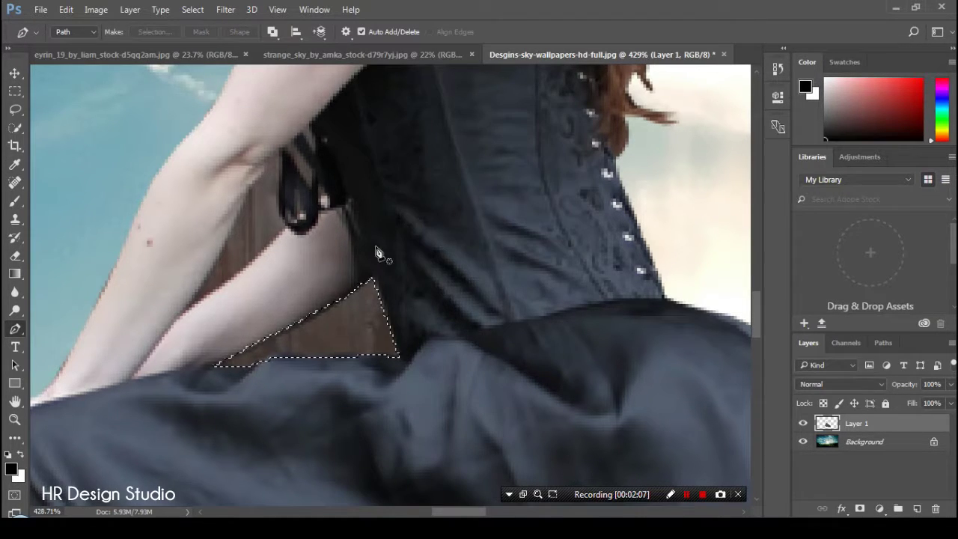
pyautogui.press('Delete')
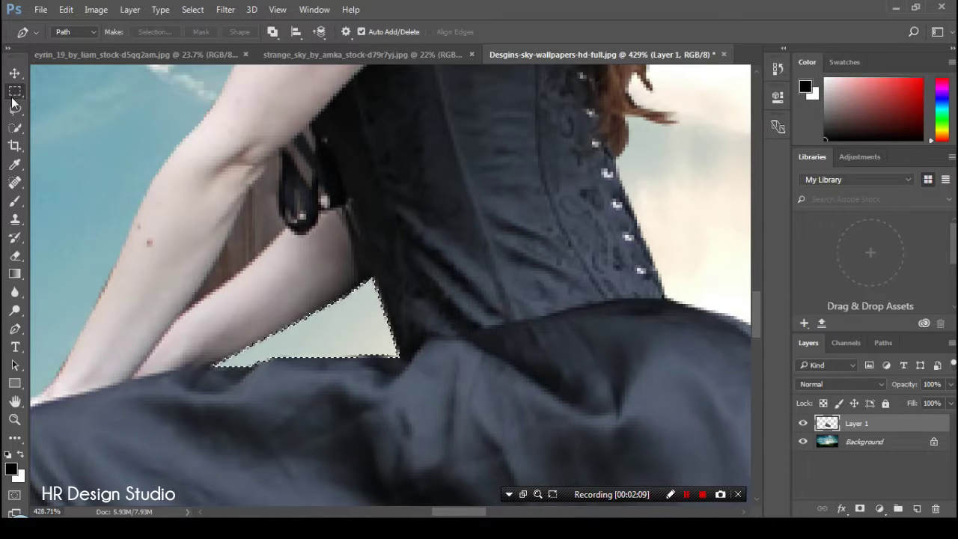
pyautogui.press('m')
pyautogui.rightClick(226, 163)
# Step: Deselect, then trace and select the brown sliver beside the upper arm
pyautogui.click(244, 173)
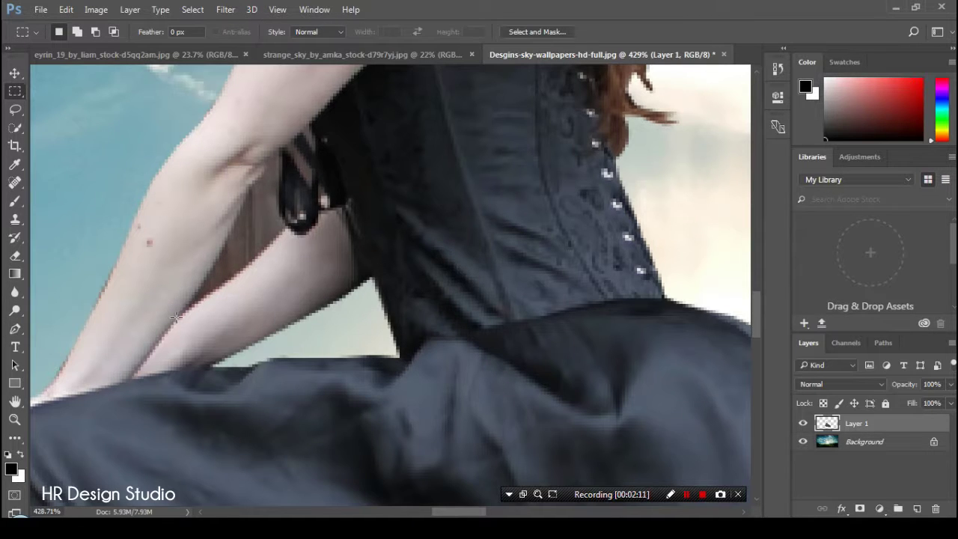
pyautogui.click(15, 328)
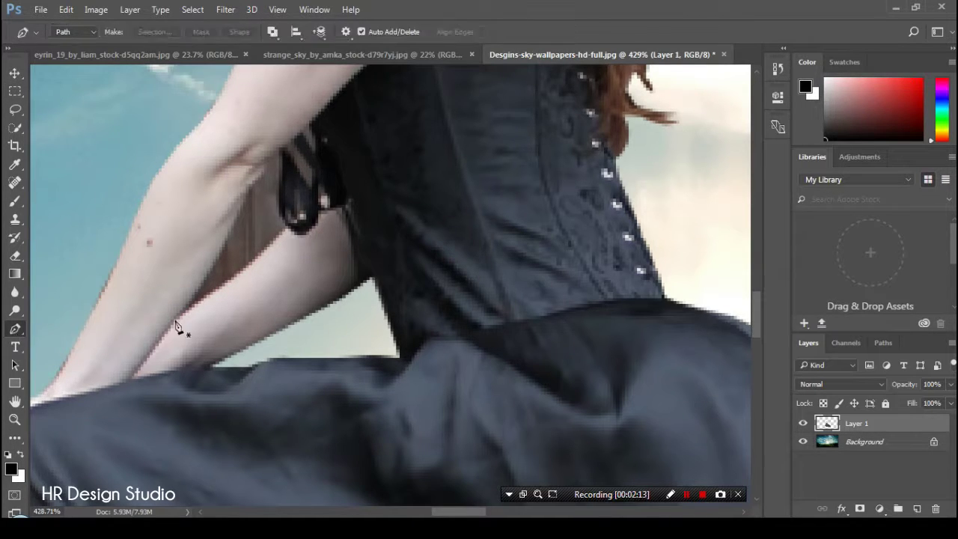
pyautogui.click(182, 310)
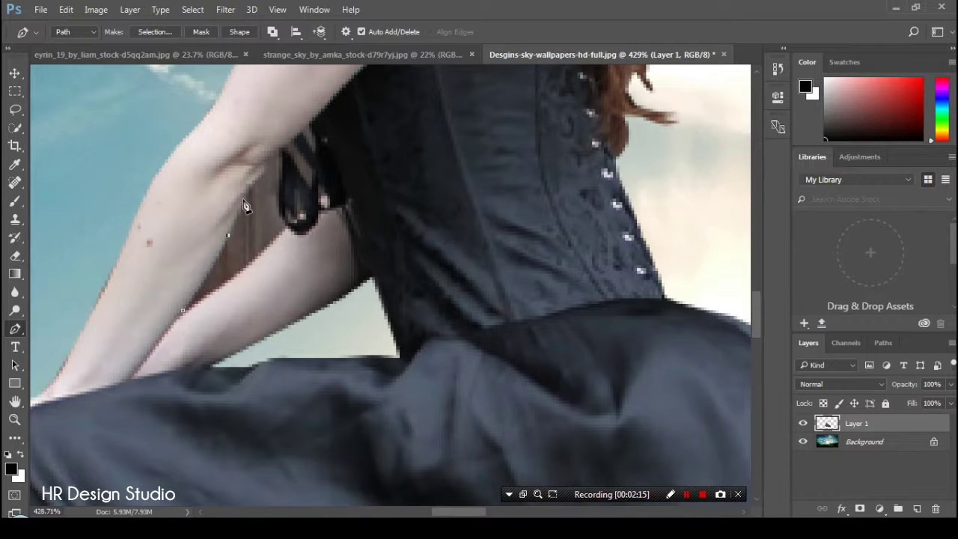
pyautogui.click(283, 185)
pyautogui.rightClick(244, 225)
pyautogui.click(306, 221)
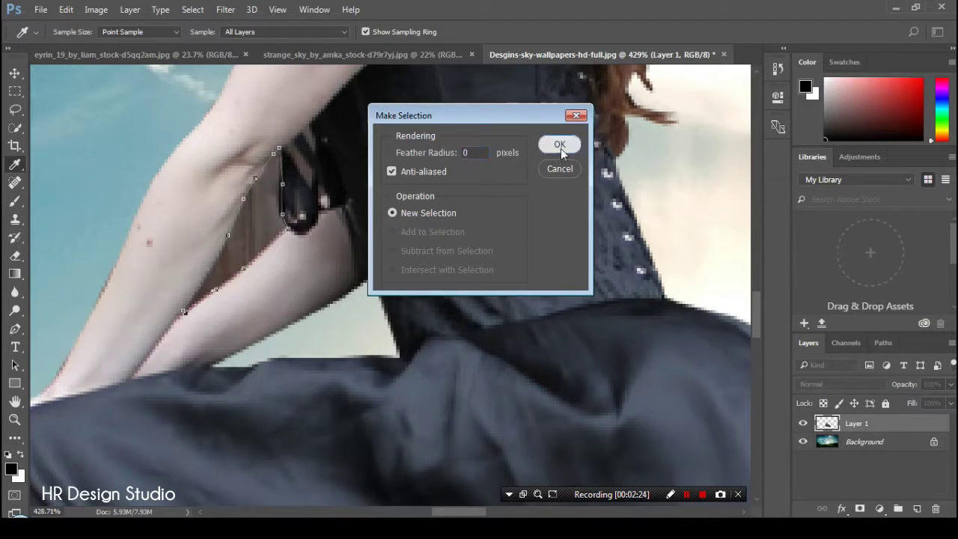
pyautogui.click(560, 144)
# Step: Delete the sliver, drop the selection and zoom out to see the arms
pyautogui.press('v')
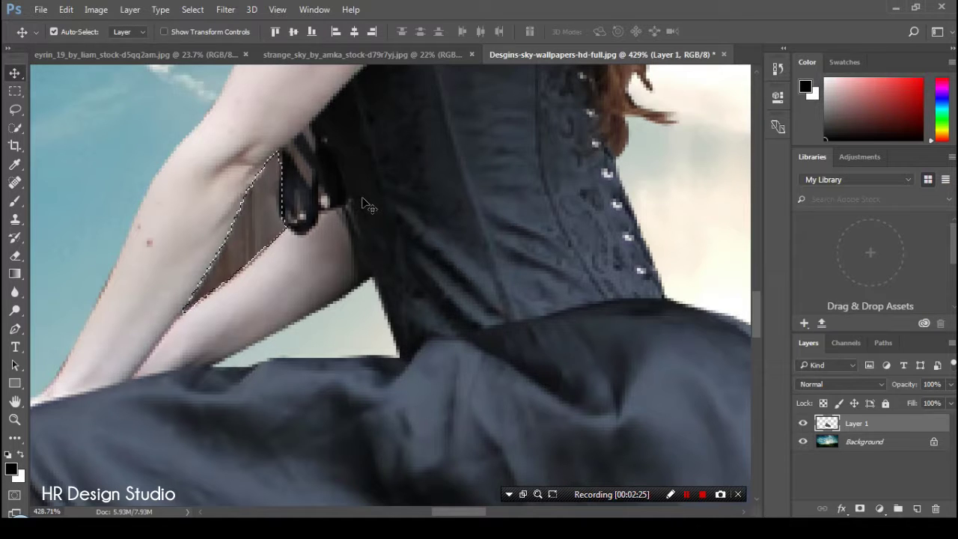
pyautogui.press('Delete')
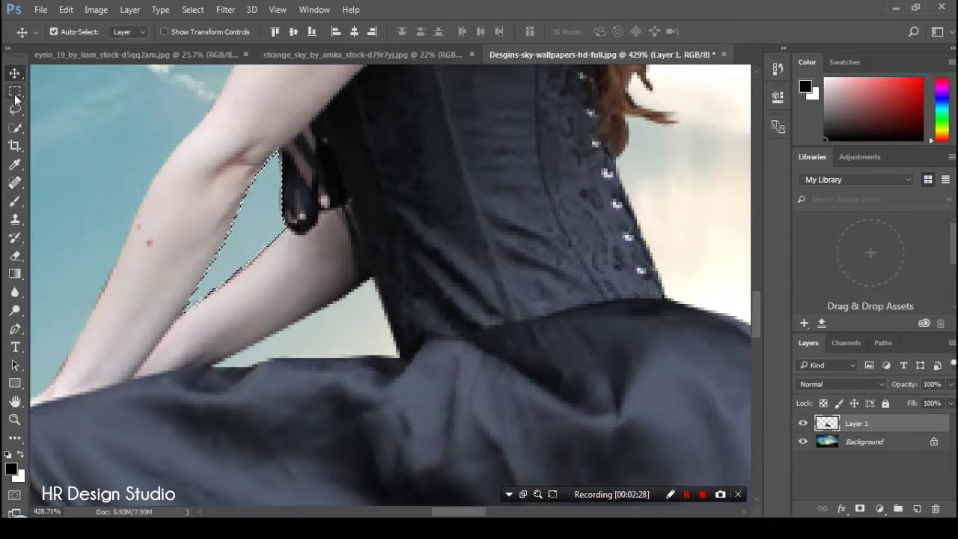
pyautogui.click(15, 91)
pyautogui.rightClick(338, 187)
pyautogui.click(346, 187)
pyautogui.scroll(2, 319, 312)
pyautogui.scroll(-2, 319, 312)
pyautogui.click(15, 419)
pyautogui.moveTo(149, 260)
pyautogui.mouseDown()
pyautogui.moveTo(75, 292)
pyautogui.moveTo(253, 321)
pyautogui.moveTo(167, 325)
pyautogui.mouseUp()
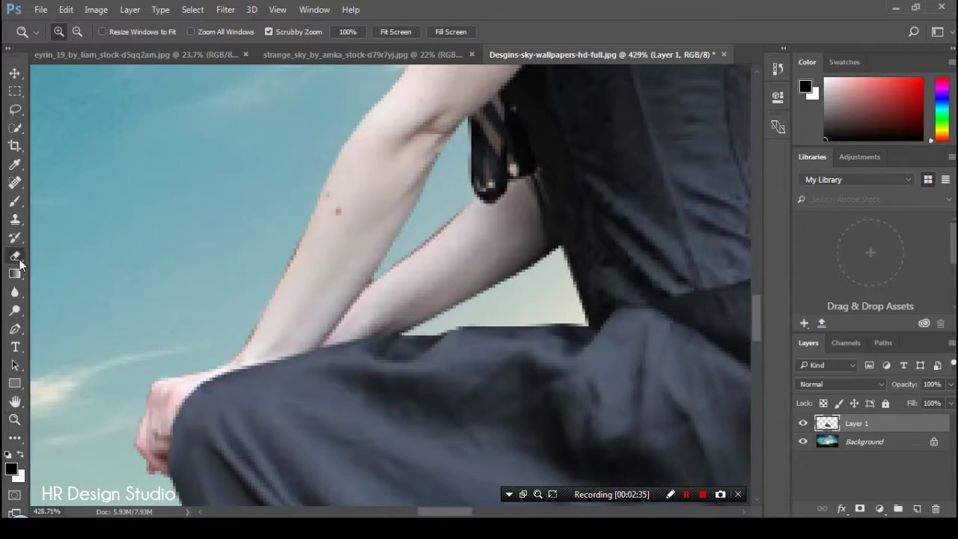
# Step: Choose the Eraser and set its brush to 3 px with 100% hardness
pyautogui.click(15, 256)
pyautogui.rightClick(345, 184)
pyautogui.click(443, 218)
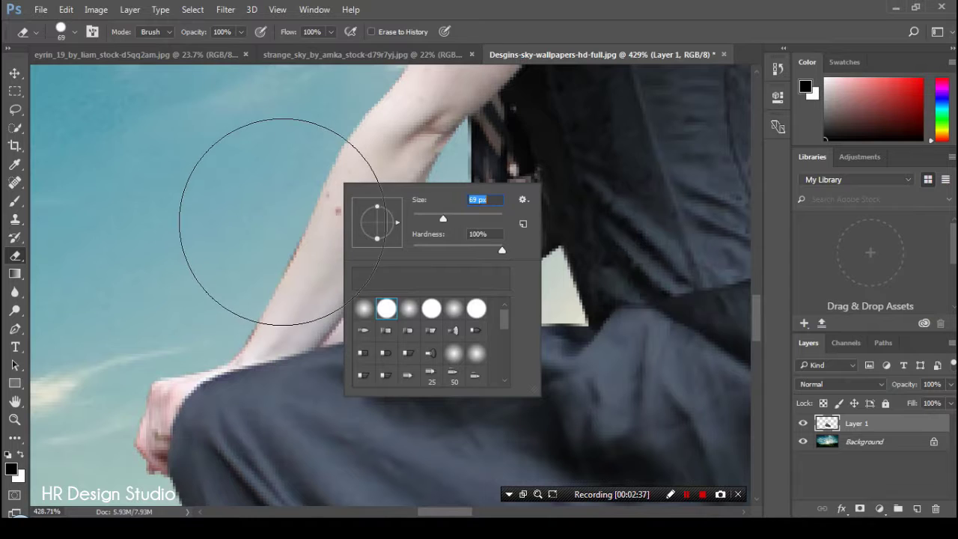
pyautogui.press('Return')
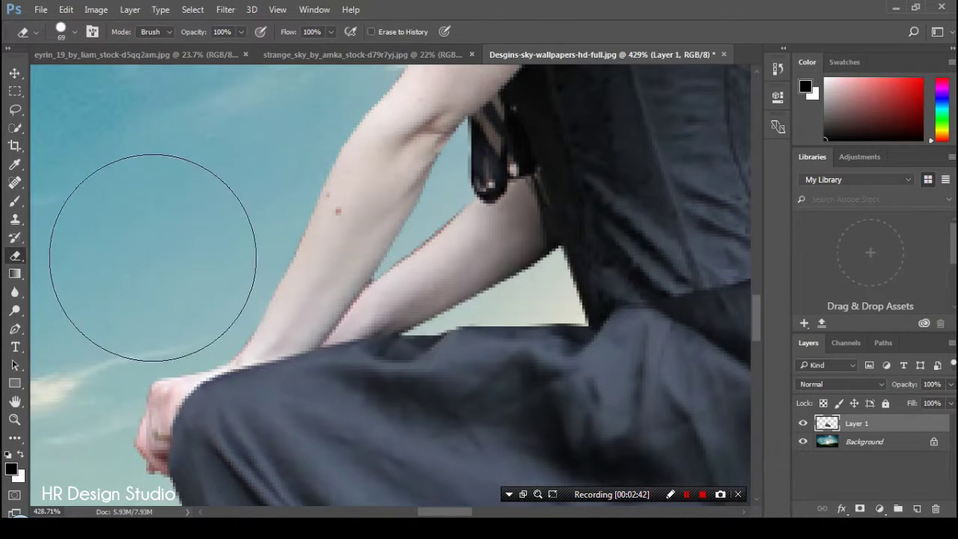
pyautogui.rightClick(487, 241)
pyautogui.moveTo(565, 268); pyautogui.dragTo(551, 269)
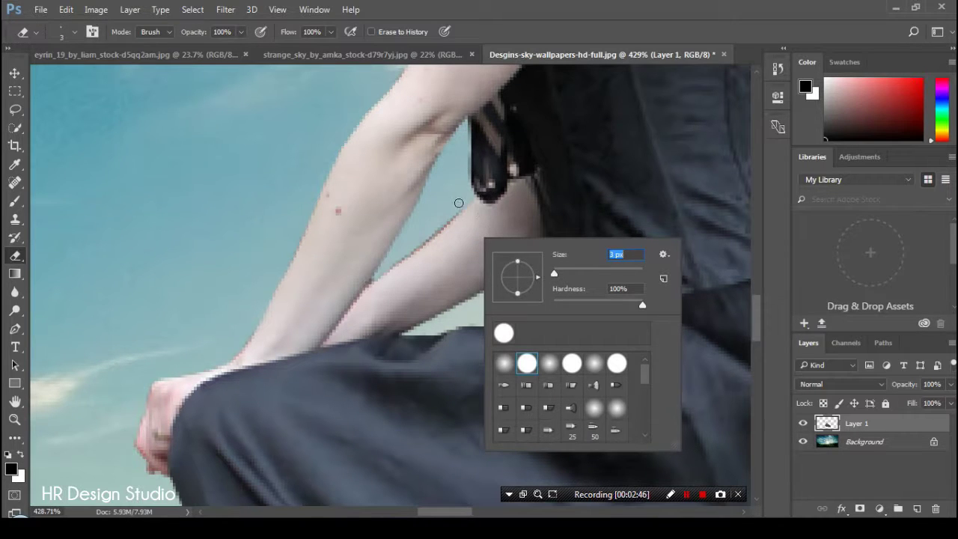
pyautogui.press('Return')
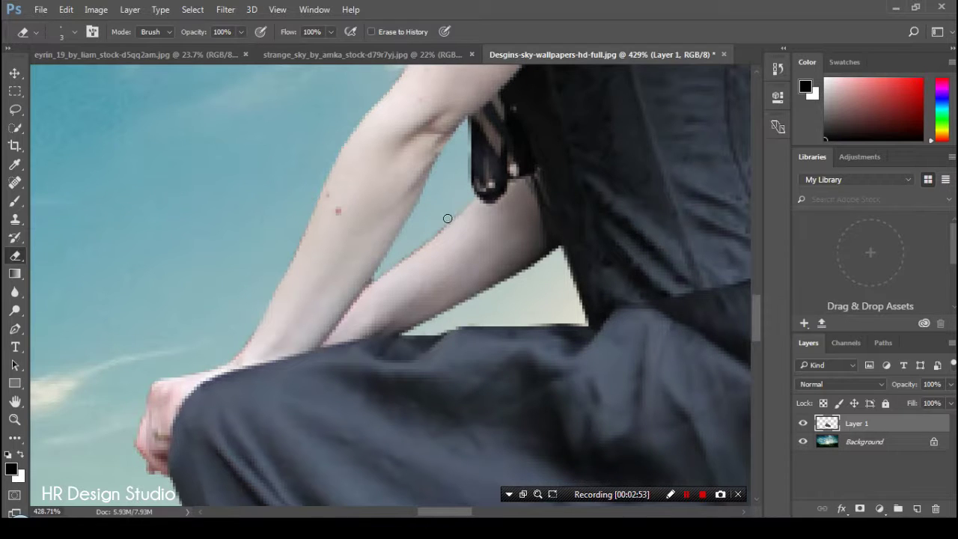
# Step: Scroll the view down and across to see the whole composite again
pyautogui.scroll(-1, 436, 273)
pyautogui.scroll(-3, 434, 273)
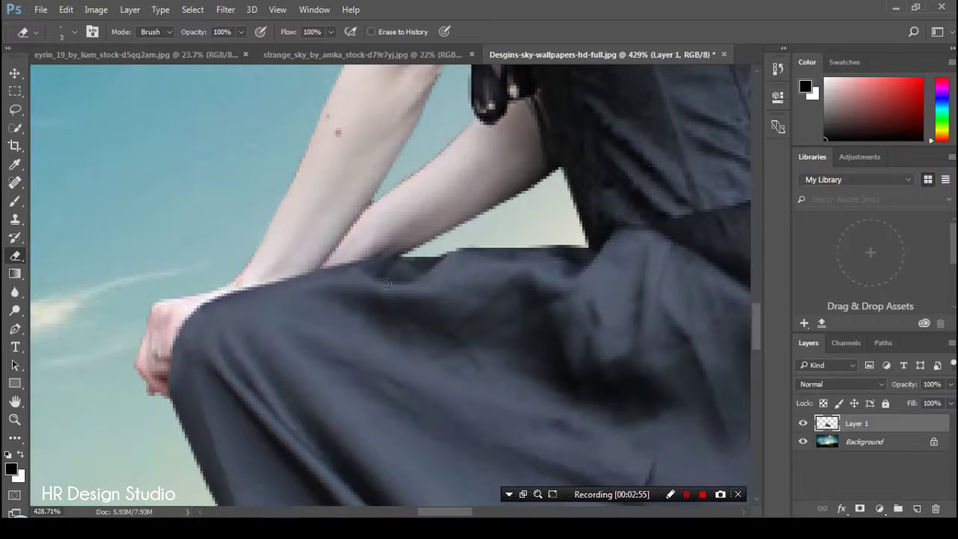
pyautogui.scroll(-2, 389, 285)
pyautogui.scroll(-3, 374, 286)
pyautogui.scroll(-4, 379, 302)
pyautogui.scroll(-2, 378, 312)
pyautogui.scroll(-4, 378, 313)
pyautogui.scroll(-2, 479, 316)
pyautogui.hscroll(6, 441, 283)
pyautogui.scroll(-2, 419, 271)
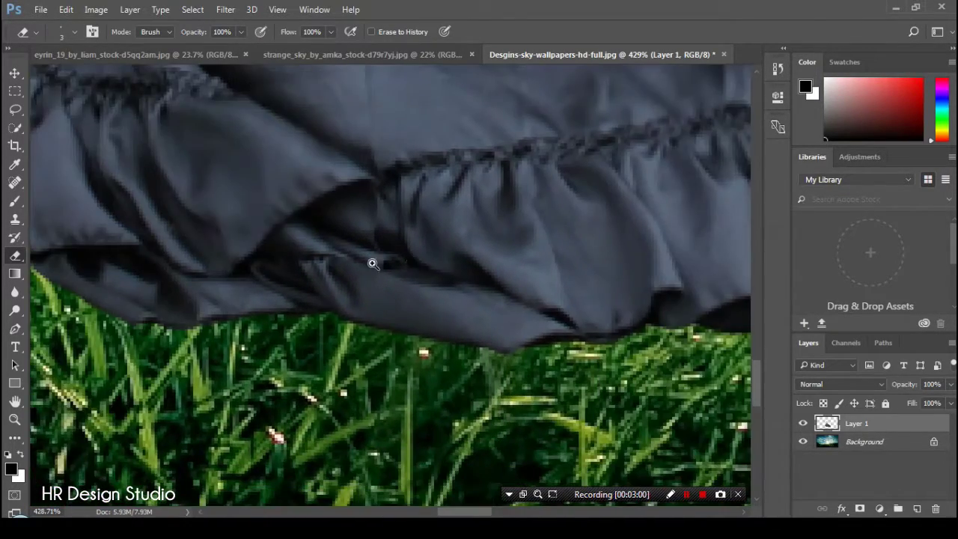
pyautogui.scroll(-5, 380, 264)
pyautogui.scroll(-4, 460, 244)
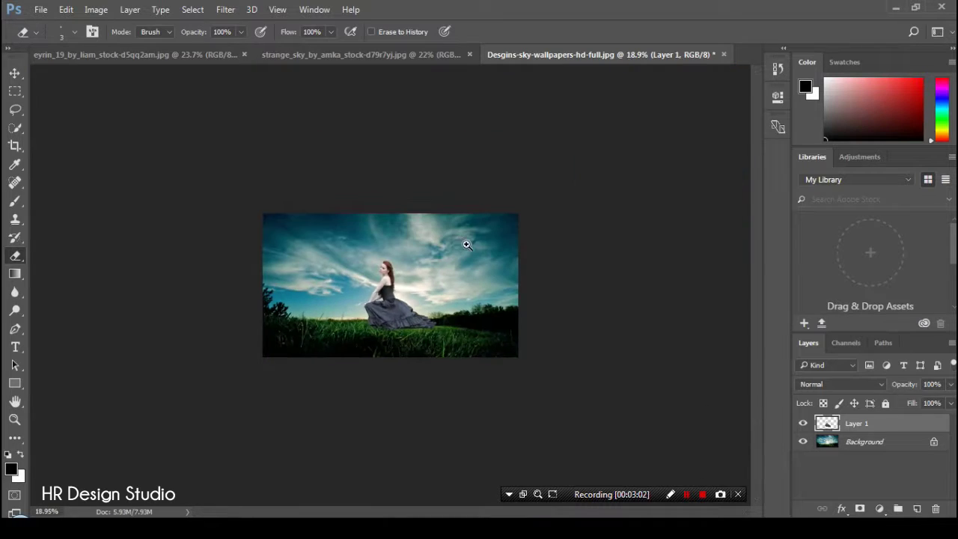
# Step: Hide the woman's Layer 1 and Quick Select the blue sky on the Background
pyautogui.scroll(5, 467, 244)
pyautogui.scroll(-1, 501, 262)
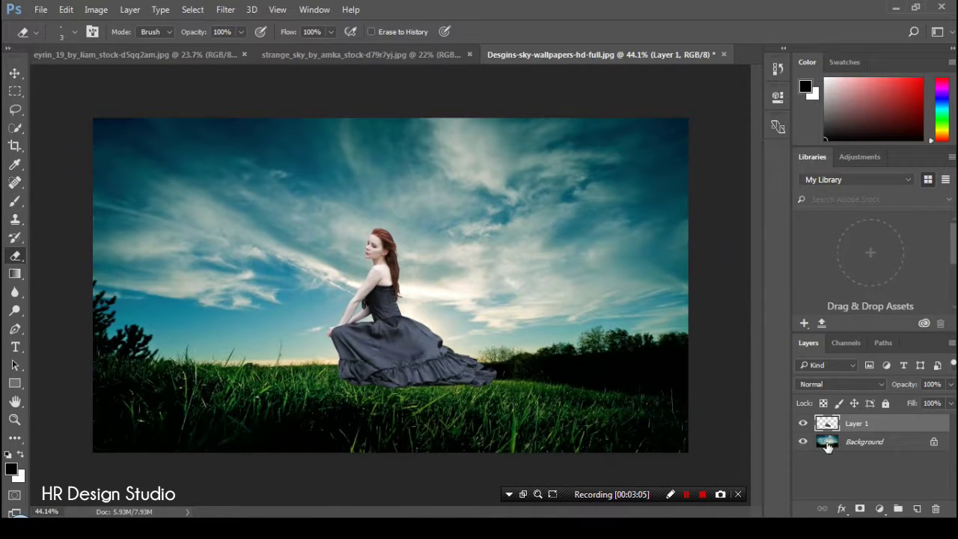
pyautogui.click(827, 443)
pyautogui.click(804, 425)
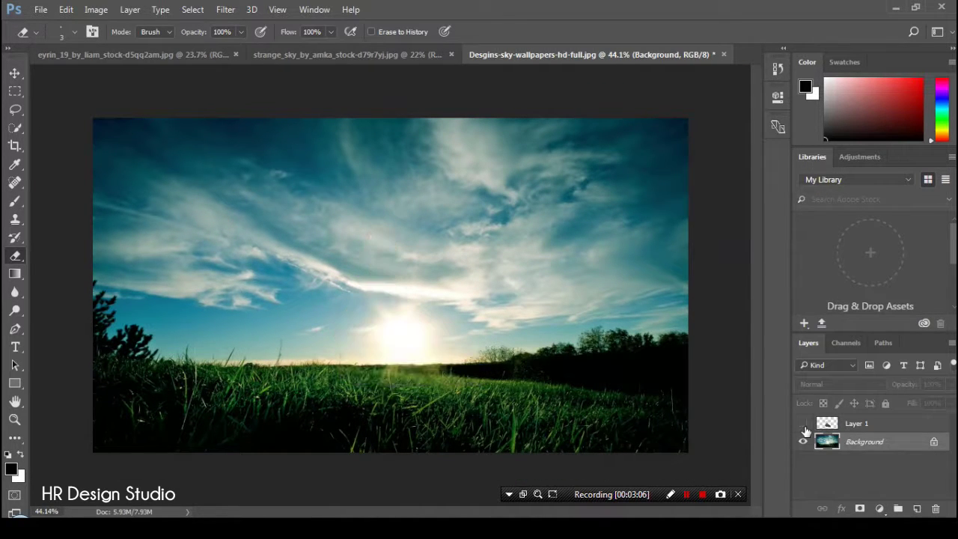
pyautogui.click(17, 131)
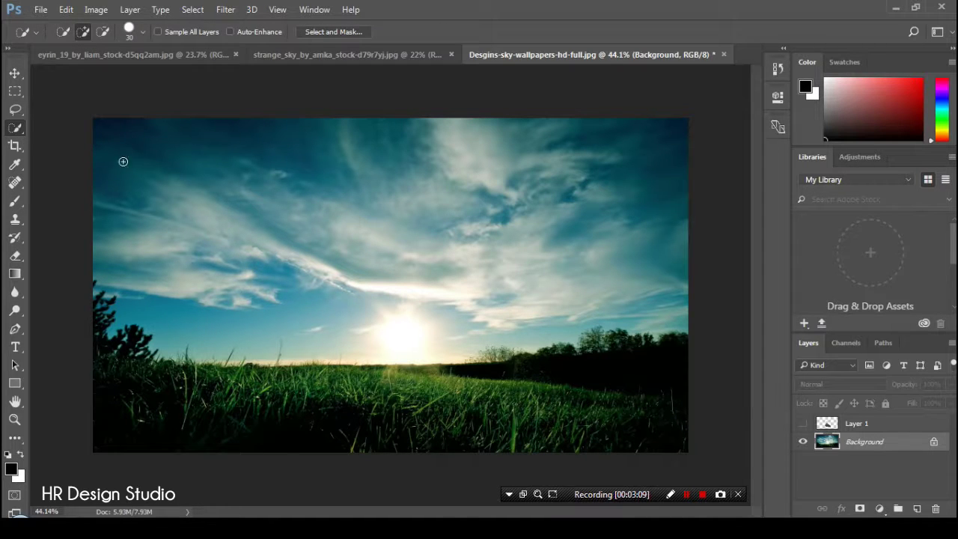
pyautogui.moveTo(660, 140); pyautogui.dragTo(672, 163)
pyautogui.moveTo(644, 222); pyautogui.dragTo(668, 299)
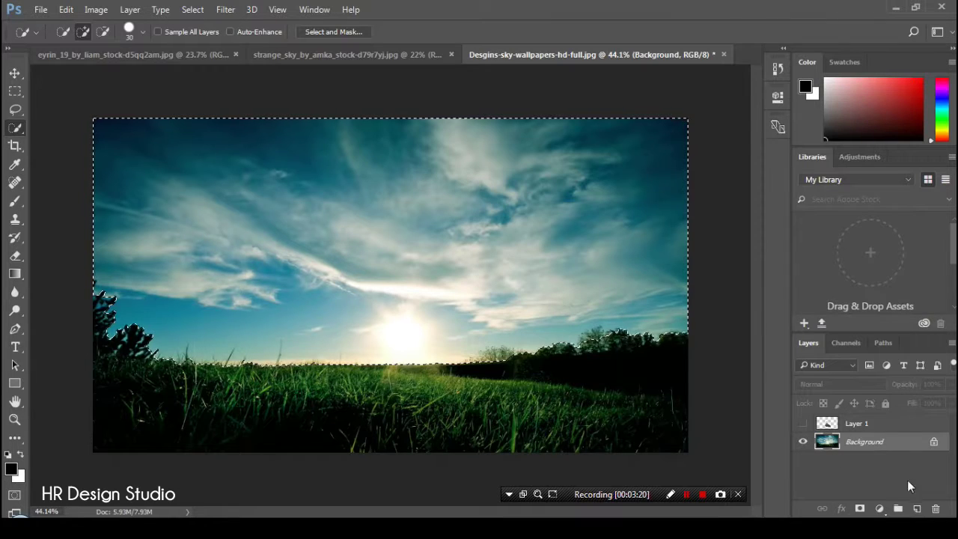
# Step: Unlock the Background into Layer 0 and delete the selected sky
pyautogui.click(933, 442)
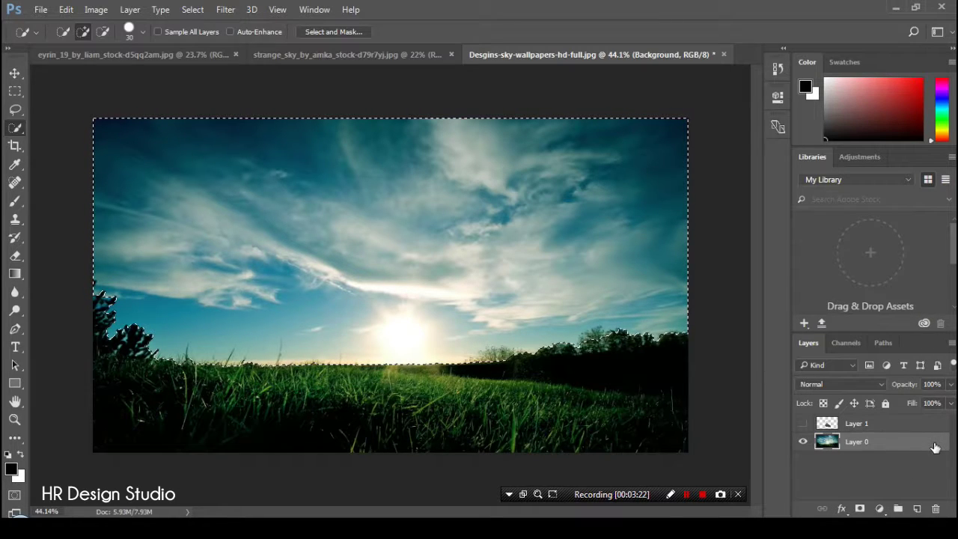
pyautogui.doubleClick(858, 447)
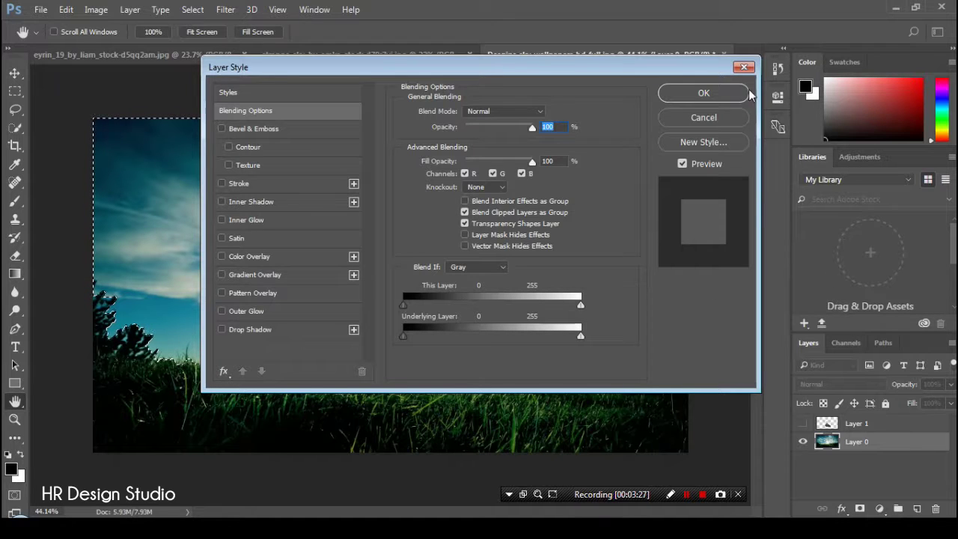
pyautogui.click(744, 67)
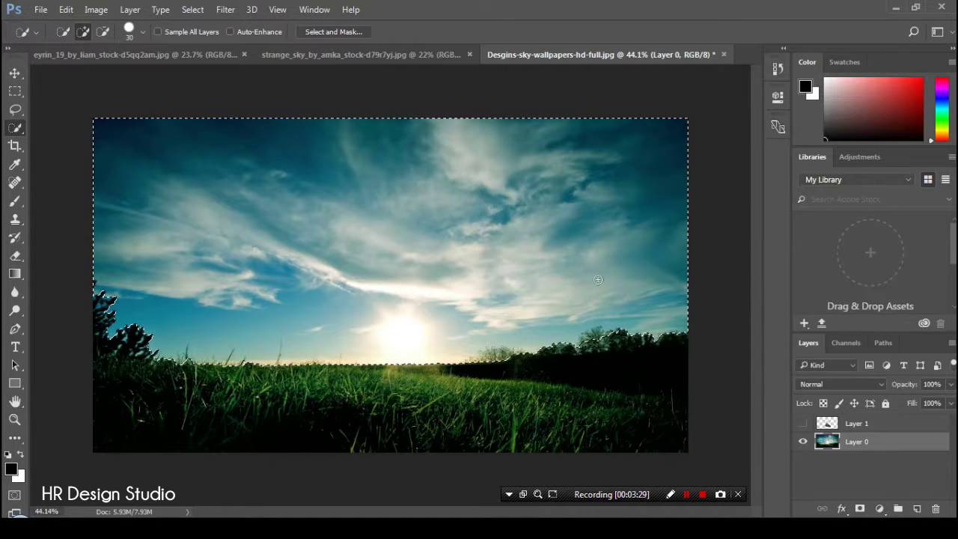
pyautogui.click(15, 72)
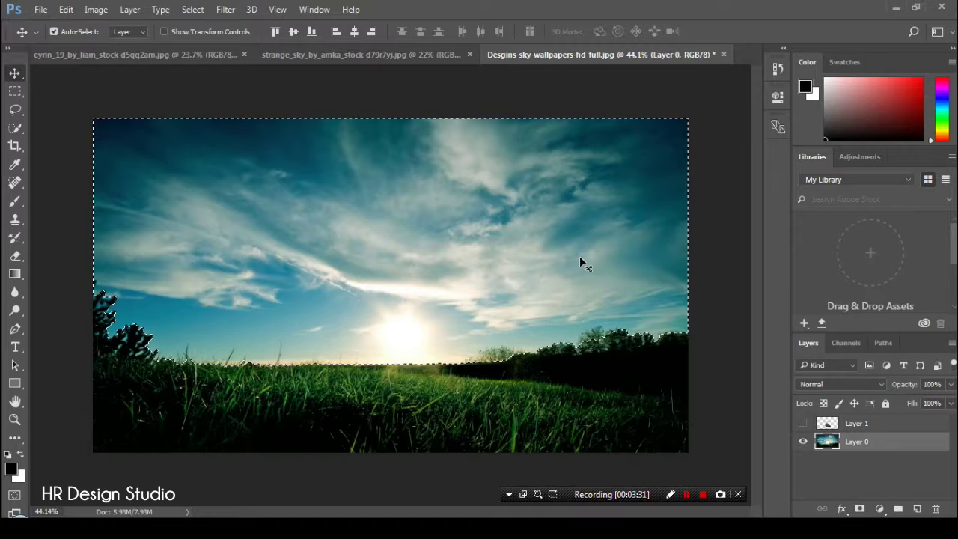
pyautogui.press('Delete')
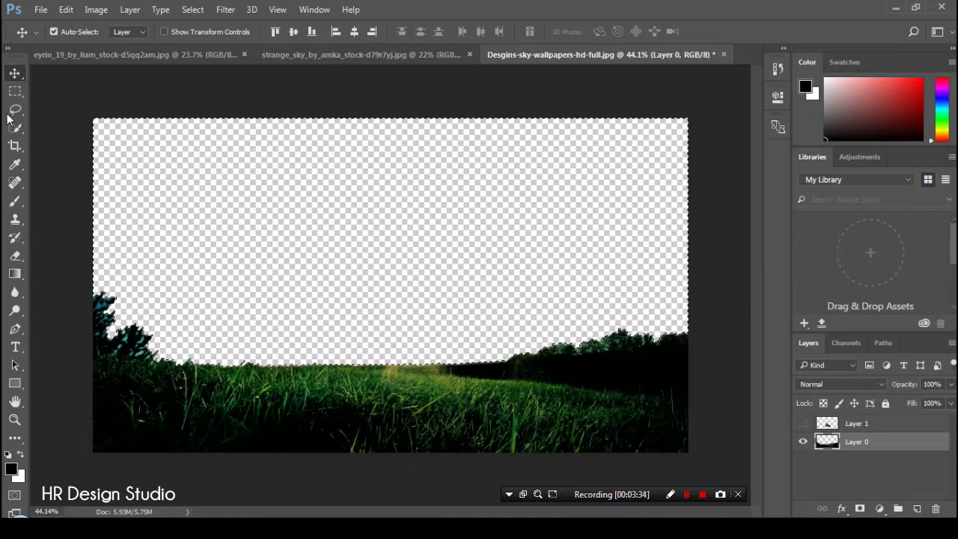
# Step: Deselect, then bring the orange cloud sky image in beneath the grass layer
pyautogui.click(15, 90)
pyautogui.rightClick(366, 199)
pyautogui.click(379, 206)
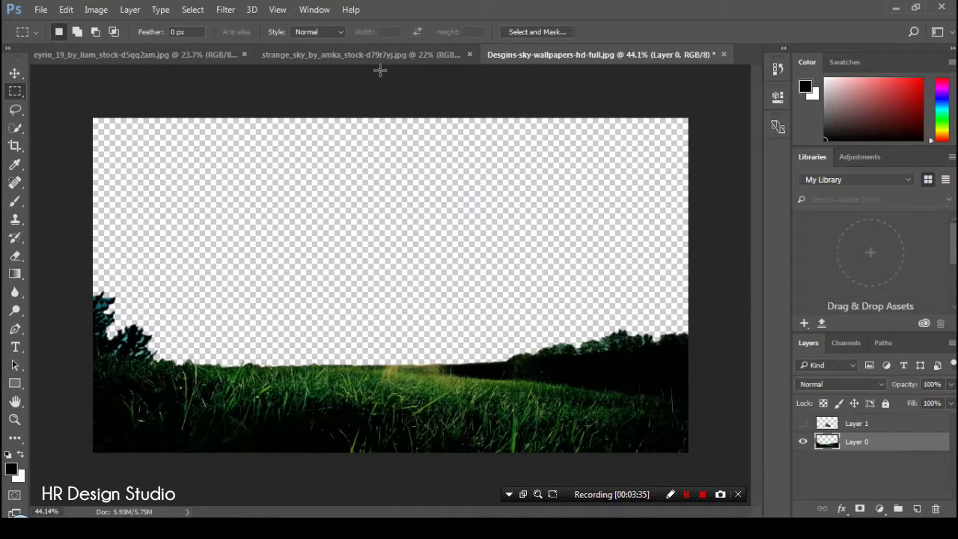
pyautogui.click(375, 56)
pyautogui.click(15, 73)
pyautogui.moveTo(292, 168)
pyautogui.mouseDown()
pyautogui.moveTo(575, 62)
pyautogui.moveTo(509, 220)
pyautogui.mouseUp()
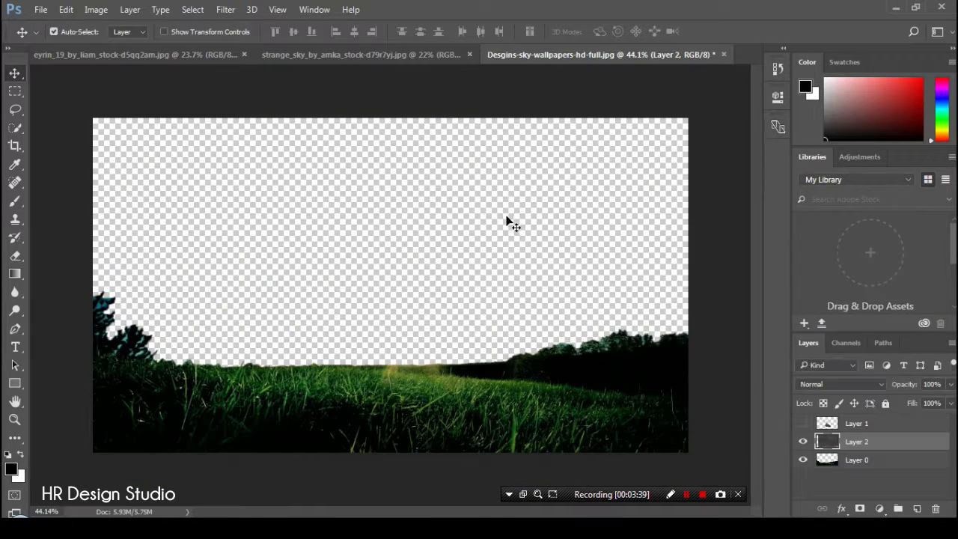
pyautogui.moveTo(559, 249)
pyautogui.mouseDown()
pyautogui.moveTo(435, 114)
pyautogui.moveTo(596, 341)
pyautogui.moveTo(501, 197)
pyautogui.moveTo(487, 143)
pyautogui.moveTo(519, 257)
pyautogui.mouseUp()
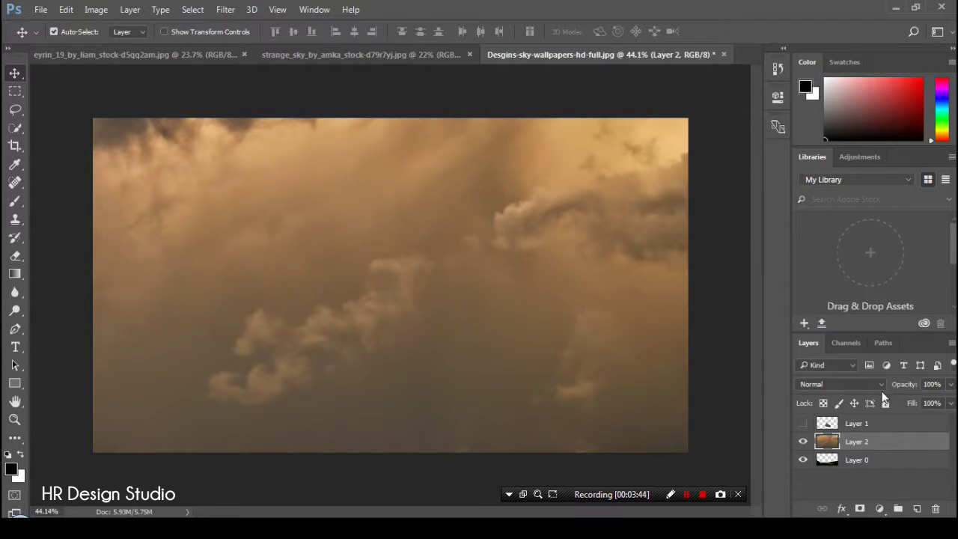
pyautogui.moveTo(889, 446); pyautogui.dragTo(892, 473)
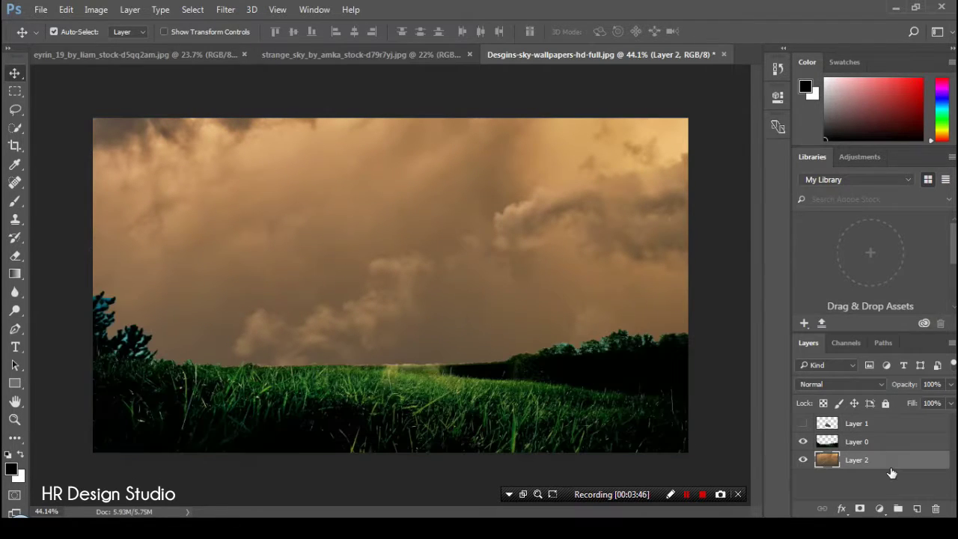
# Step: Add a layer mask to Layer 0 with black as foreground and the Gradient tool chosen
pyautogui.click(17, 420)
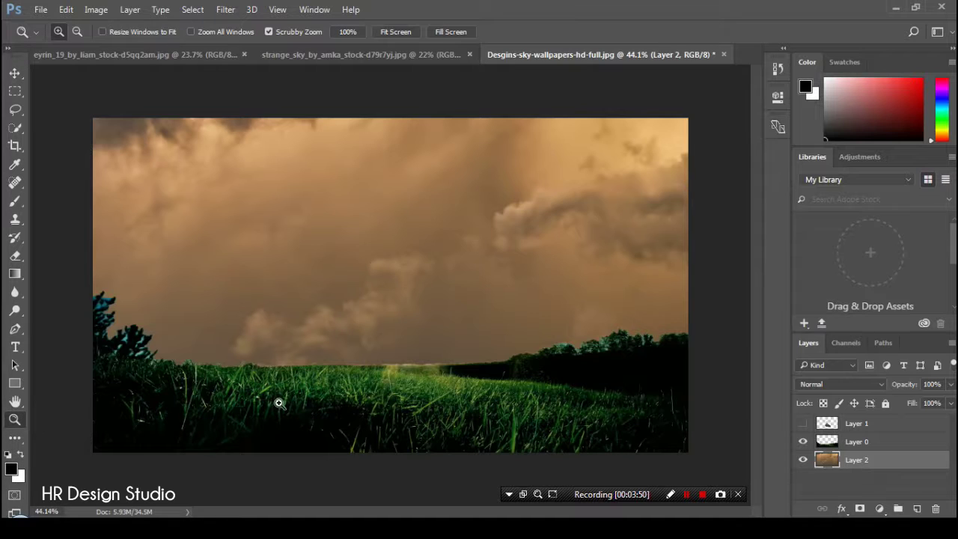
pyautogui.click(829, 440)
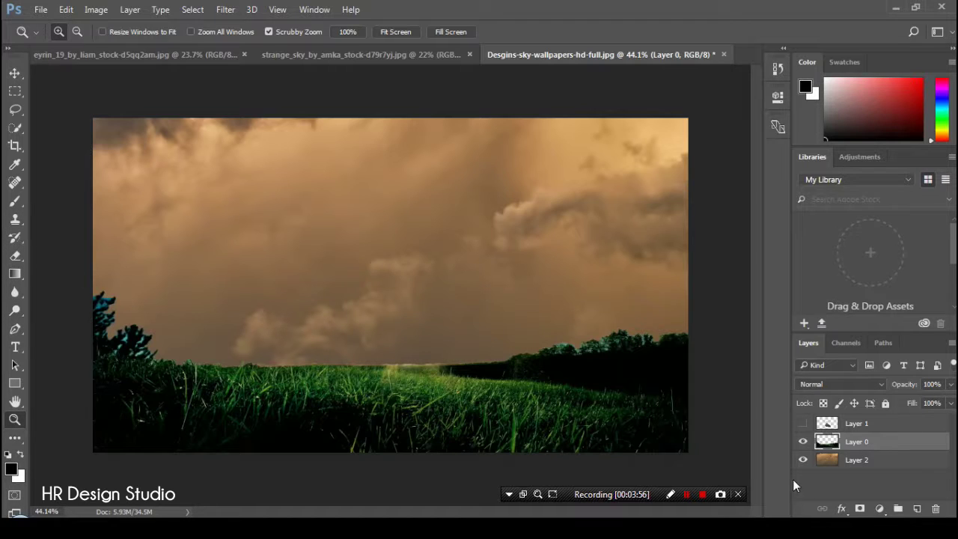
pyautogui.click(860, 509)
pyautogui.click(22, 453)
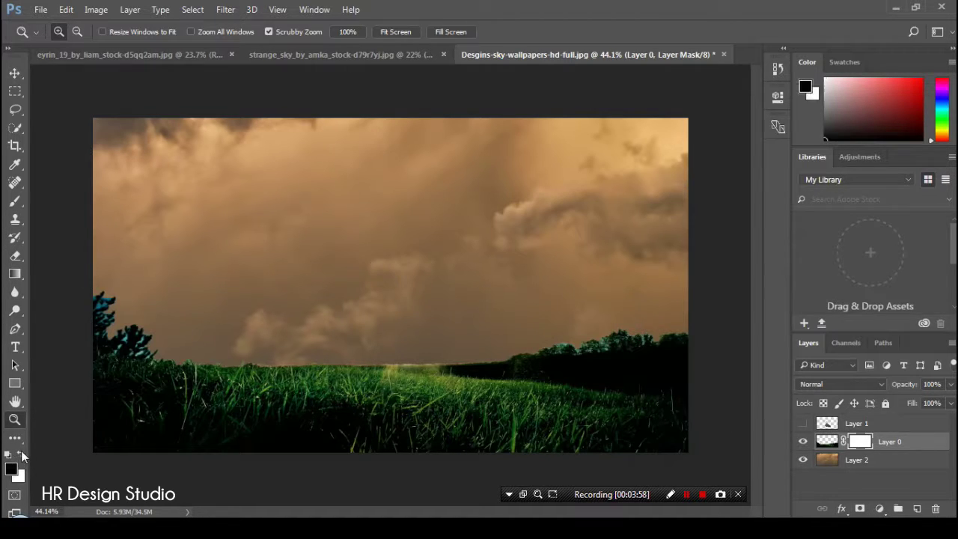
pyautogui.click(14, 274)
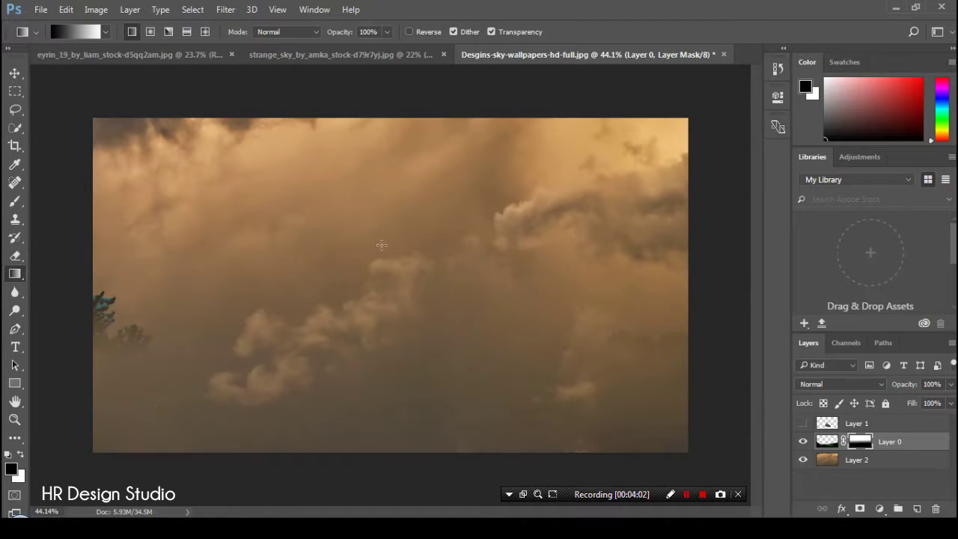
pyautogui.click(66, 9)
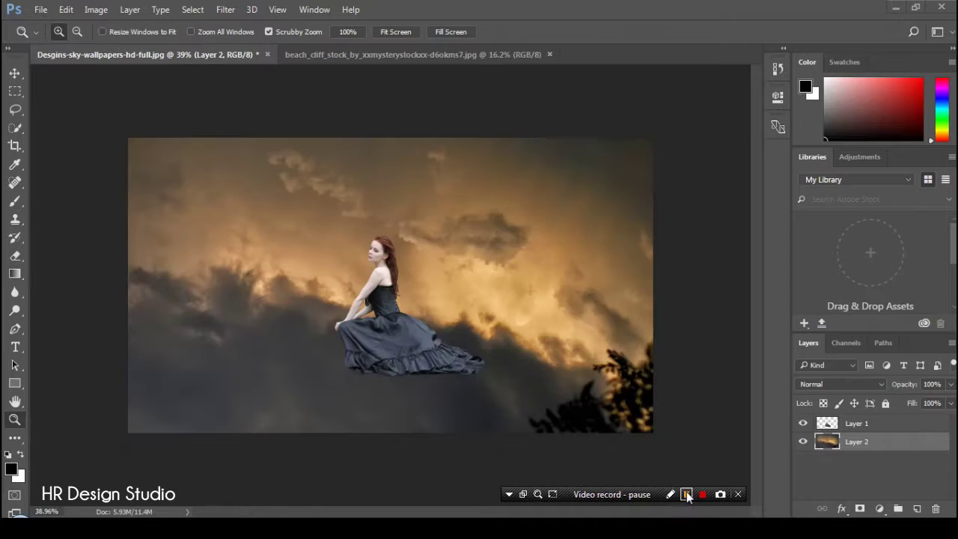
# Step: In the beach_cliff photo, Quick Select the sandy cliff top from its left edge
pyautogui.moveTo(415, 316); pyautogui.dragTo(403, 333)
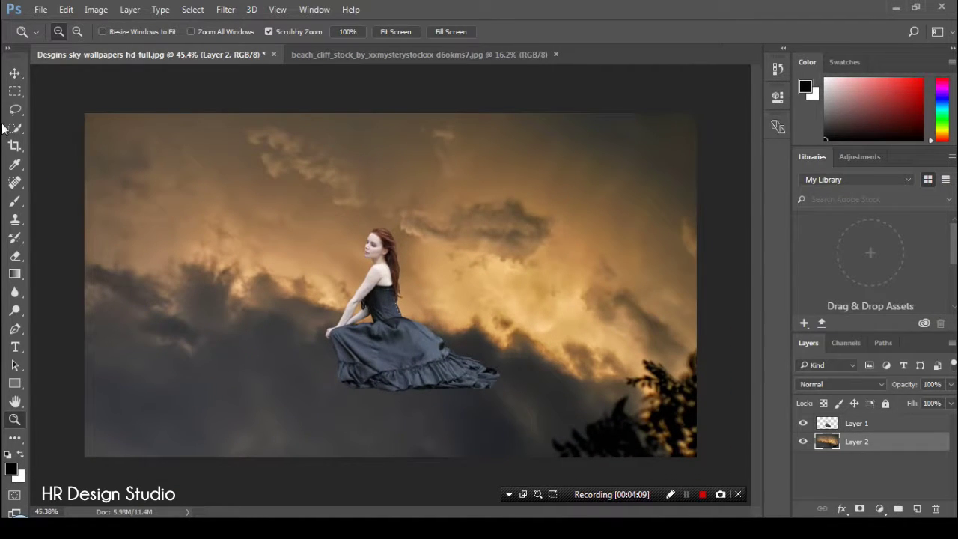
pyautogui.click(15, 72)
pyautogui.click(356, 55)
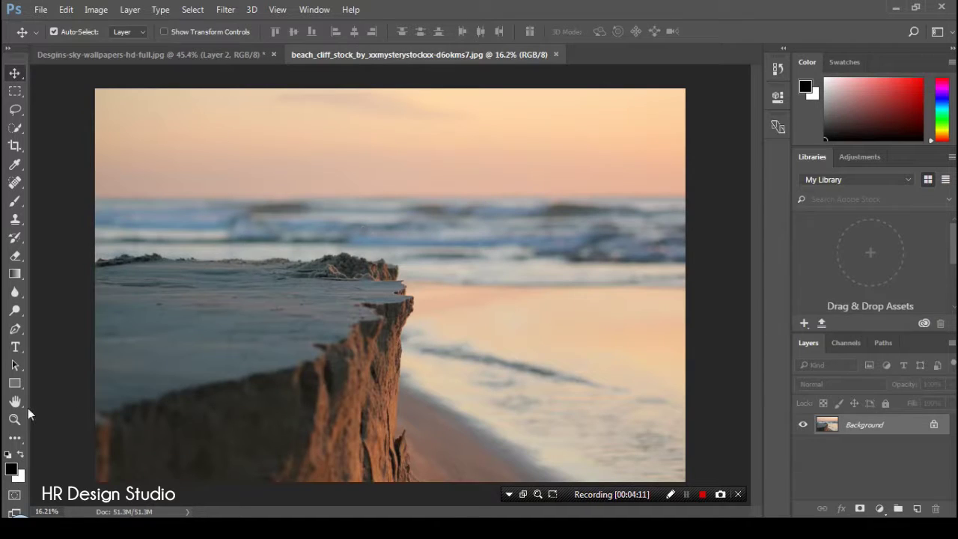
pyautogui.click(15, 127)
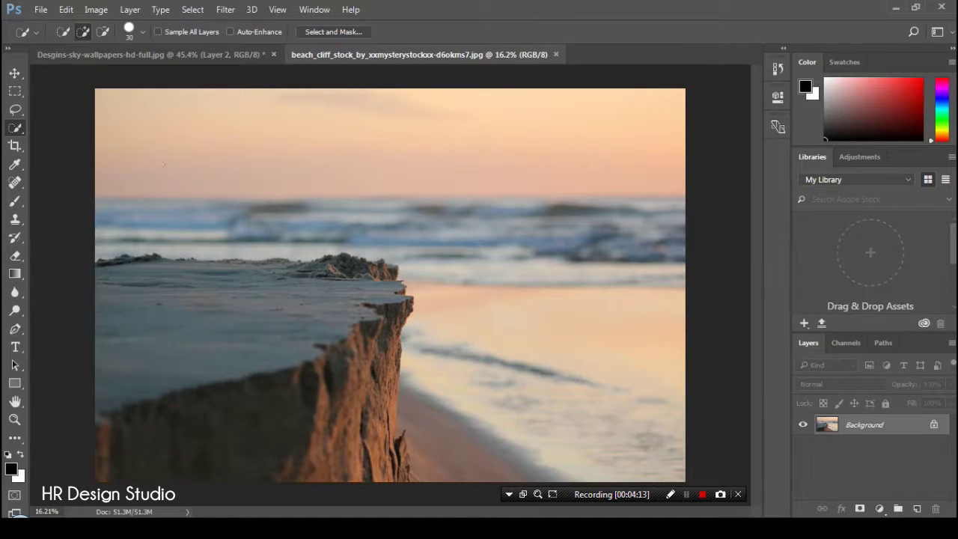
pyautogui.moveTo(290, 287)
pyautogui.mouseDown()
pyautogui.moveTo(380, 283)
pyautogui.moveTo(402, 469)
pyautogui.mouseUp()
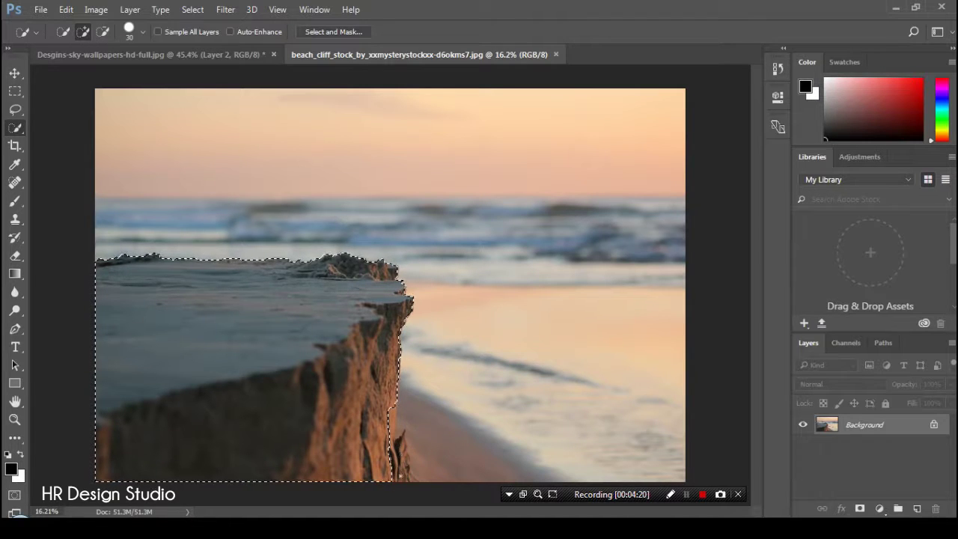
pyautogui.moveTo(402, 453); pyautogui.dragTo(404, 465)
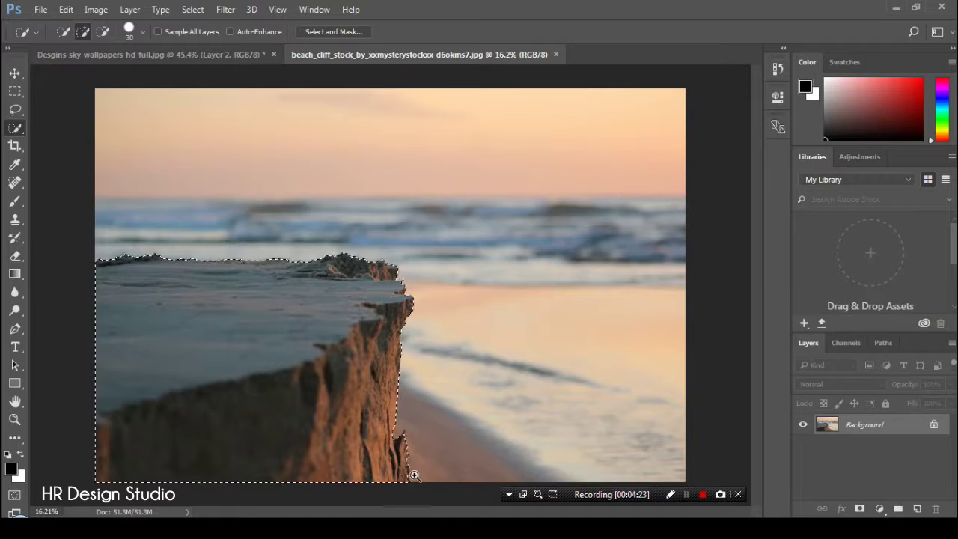
# Step: Zoom in and refine the cliff selection along its jagged right rock edge
pyautogui.keyDown('alt'); pyautogui.scroll(5, 404, 419); pyautogui.keyUp('alt')
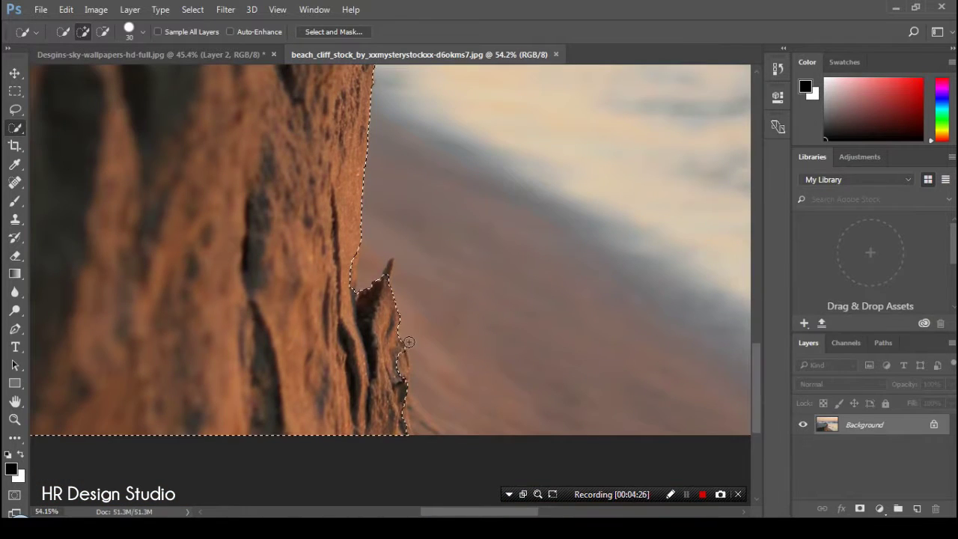
pyautogui.moveTo(408, 342); pyautogui.dragTo(397, 413)
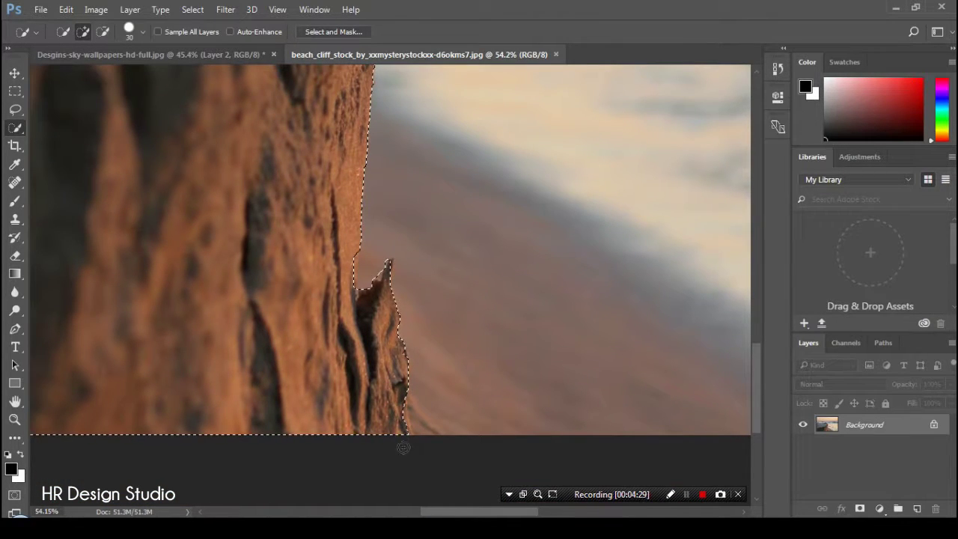
pyautogui.scroll(1, 377, 361)
pyautogui.scroll(3, 378, 361)
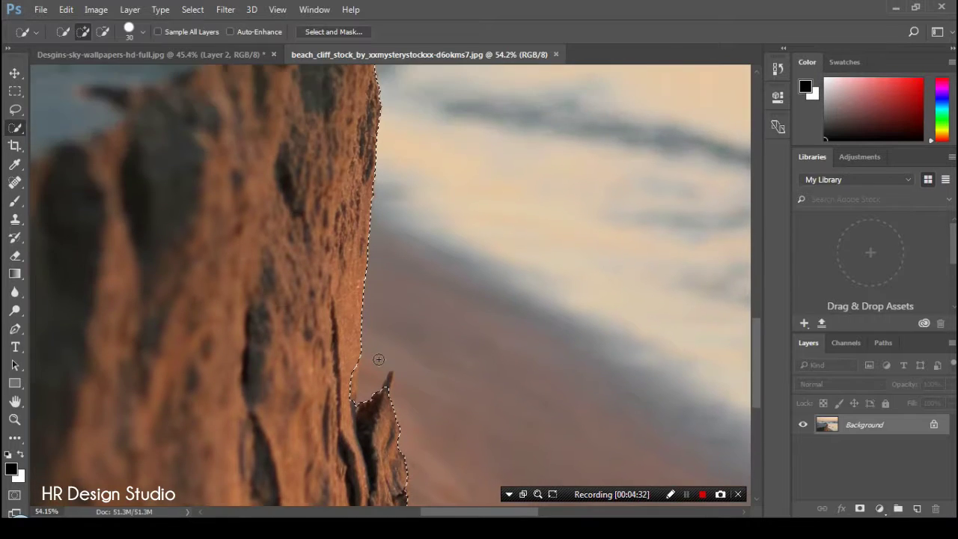
pyautogui.scroll(3, 379, 361)
pyautogui.scroll(3, 380, 361)
pyautogui.scroll(3, 381, 361)
pyautogui.scroll(2, 383, 363)
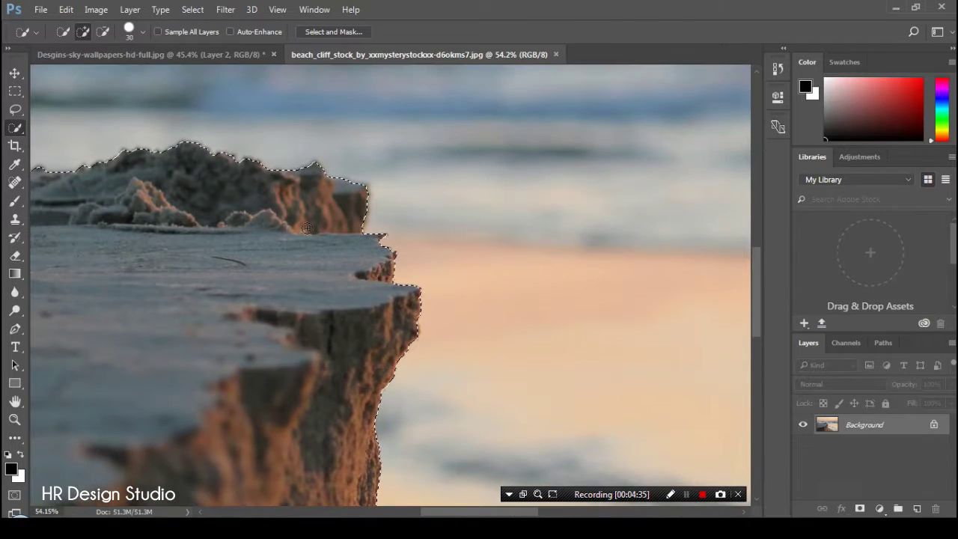
pyautogui.moveTo(425, 260); pyautogui.dragTo(668, 307)
pyautogui.hscroll(-3, 150, 284)
pyautogui.hscroll(-3, 492, 292)
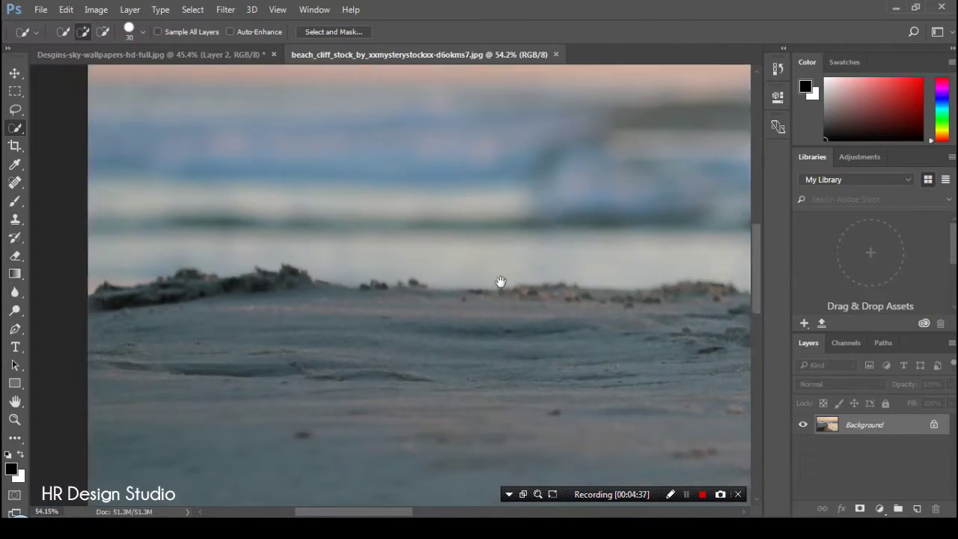
pyautogui.hscroll(-3, 224, 188)
pyautogui.click(18, 76)
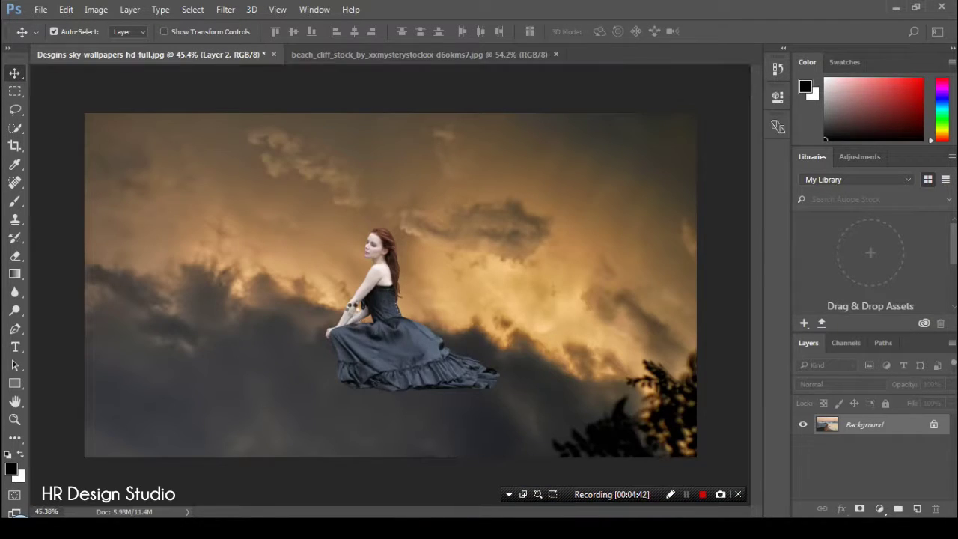
# Step: Drag the cliff into the sky composite as Layer 3, scaled to 37%, beneath the woman
pyautogui.moveTo(238, 48); pyautogui.dragTo(366, 315)
pyautogui.hotkey('ctrl', 't')
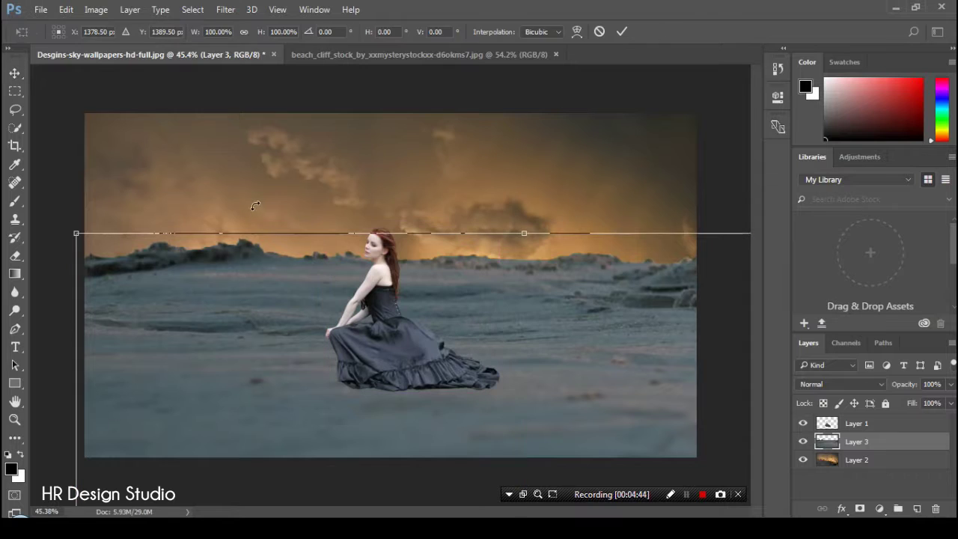
pyautogui.moveTo(261, 34); pyautogui.dragTo(219, 34)
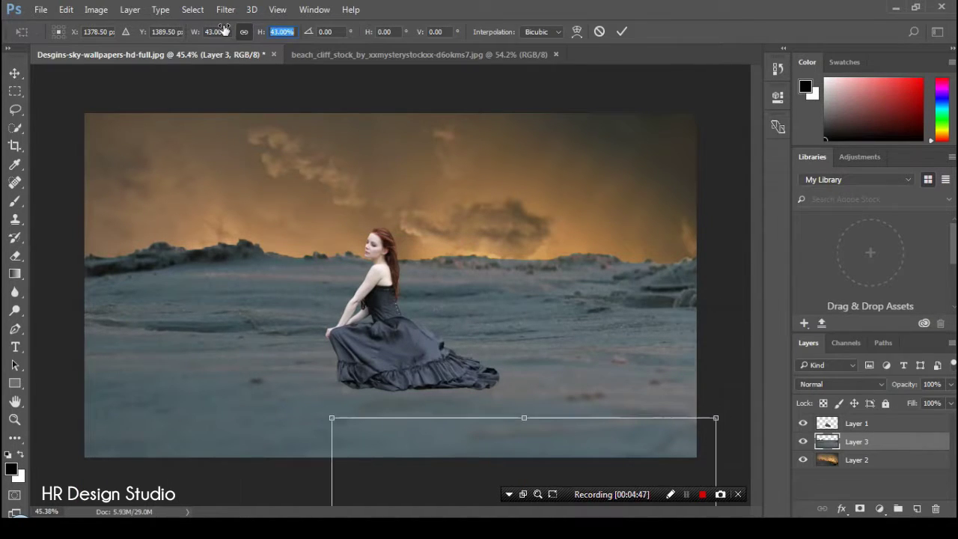
pyautogui.moveTo(419, 342)
pyautogui.mouseDown()
pyautogui.moveTo(314, 244)
pyautogui.moveTo(200, 226)
pyautogui.mouseUp()
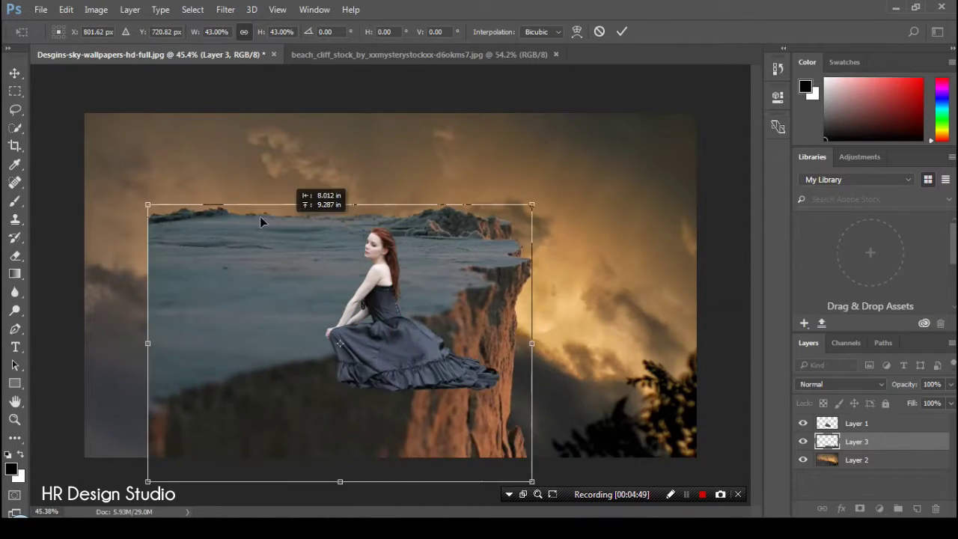
pyautogui.moveTo(280, 184); pyautogui.dragTo(288, 184)
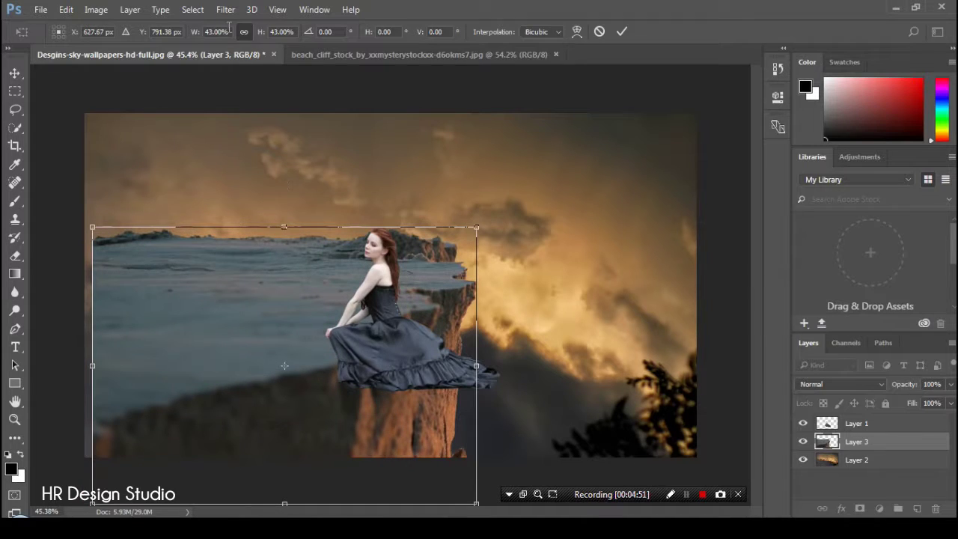
pyautogui.moveTo(260, 35)
pyautogui.mouseDown()
pyautogui.moveTo(246, 35)
pyautogui.moveTo(255, 39)
pyautogui.mouseUp()
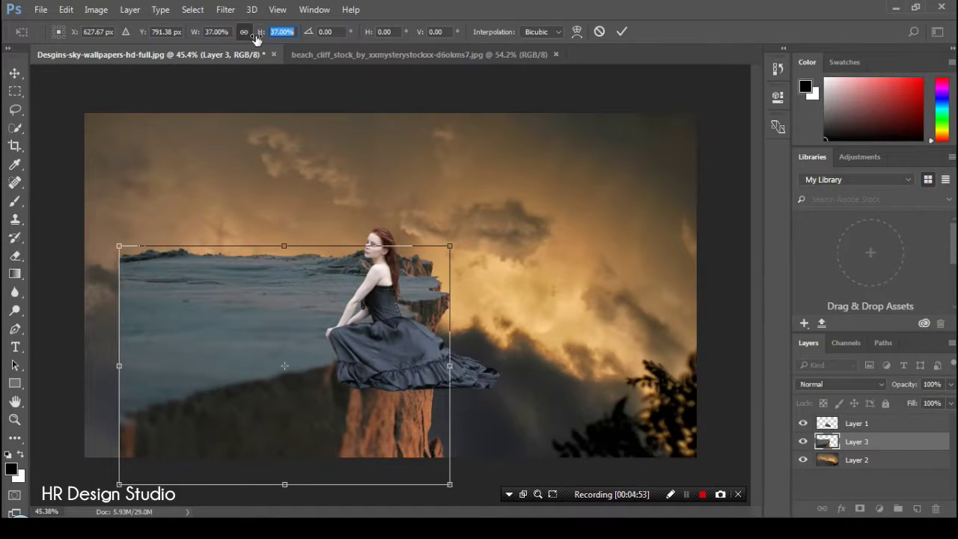
pyautogui.moveTo(357, 346)
pyautogui.mouseDown()
pyautogui.moveTo(317, 331)
pyautogui.moveTo(329, 345)
pyautogui.mouseUp()
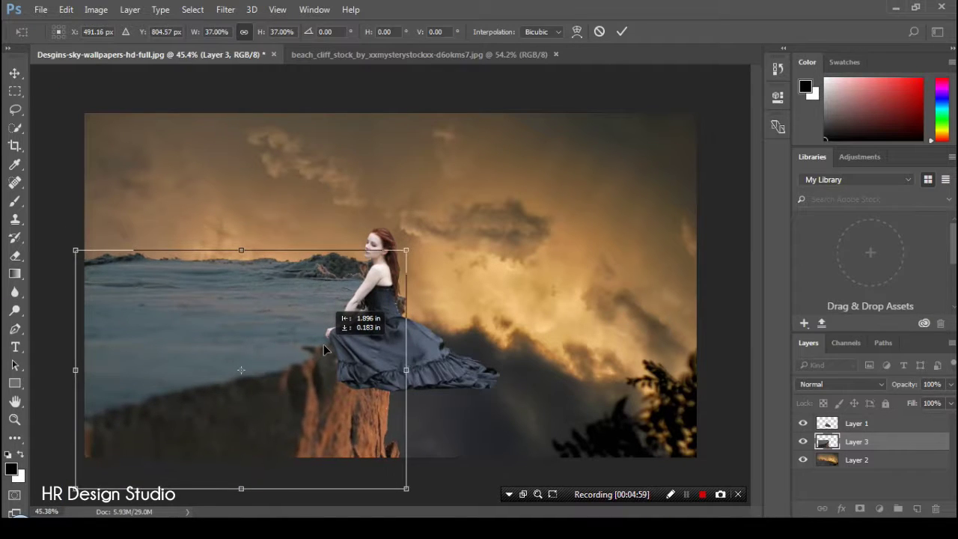
pyautogui.click(620, 32)
pyautogui.click(843, 461)
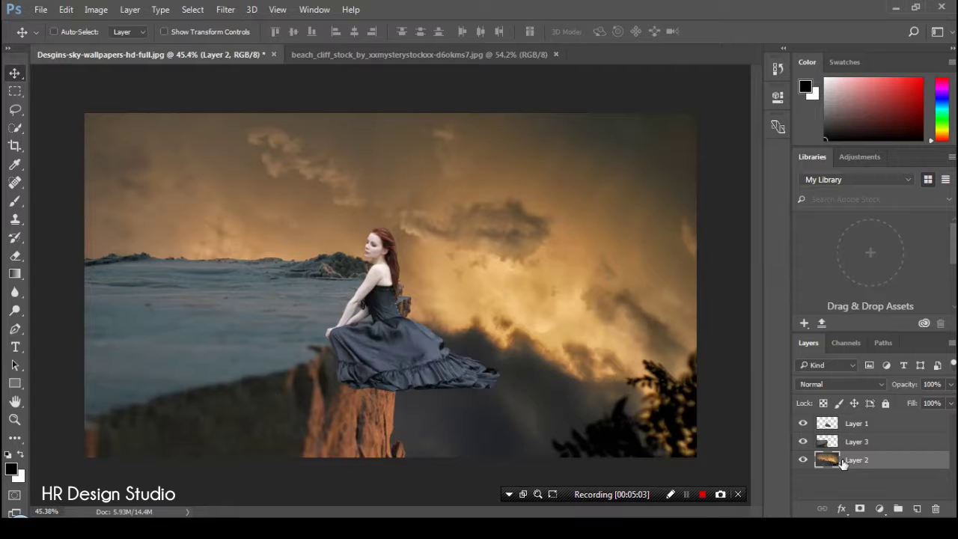
# Step: Mirror the sky layer with width -100%, nudge the woman up, and shift the sky upward
pyautogui.hotkey('ctrl', 't')
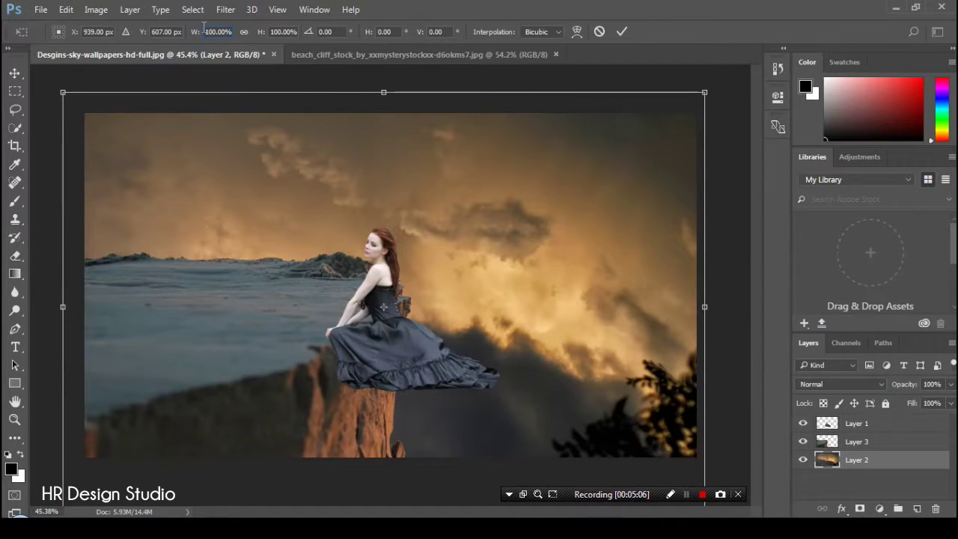
pyautogui.click(203, 29)
pyautogui.write('-')
pyautogui.press('Return')
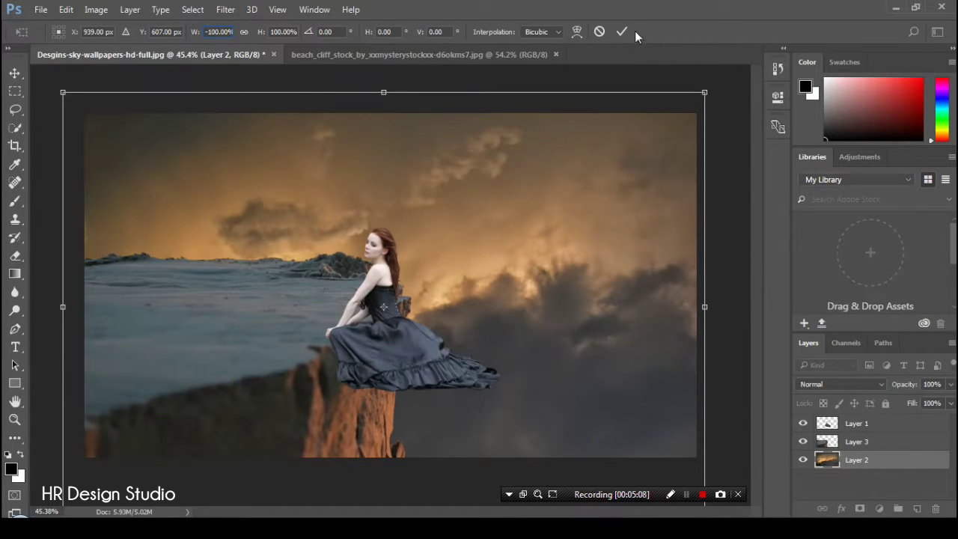
pyautogui.click(620, 31)
pyautogui.moveTo(396, 338); pyautogui.dragTo(397, 319)
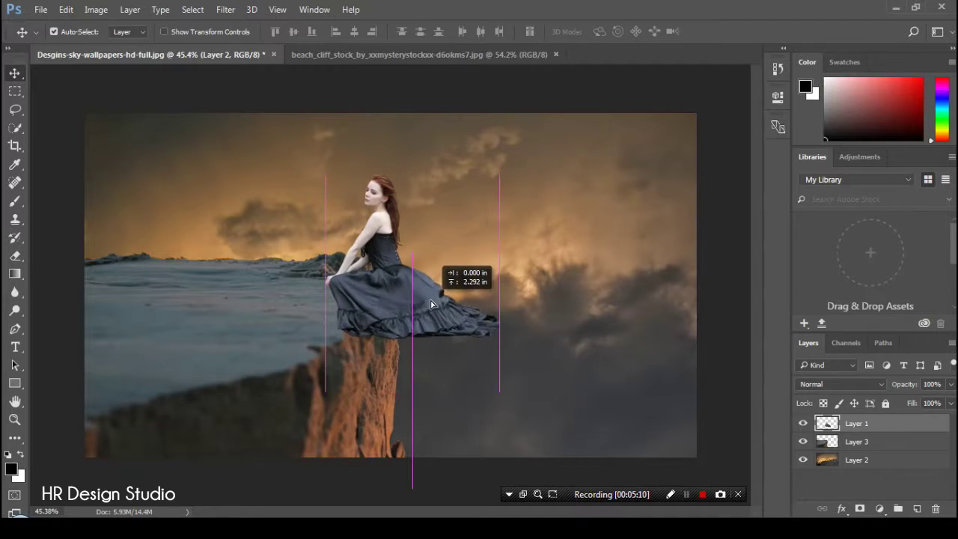
pyautogui.click(838, 460)
pyautogui.moveTo(523, 309); pyautogui.dragTo(476, 224)
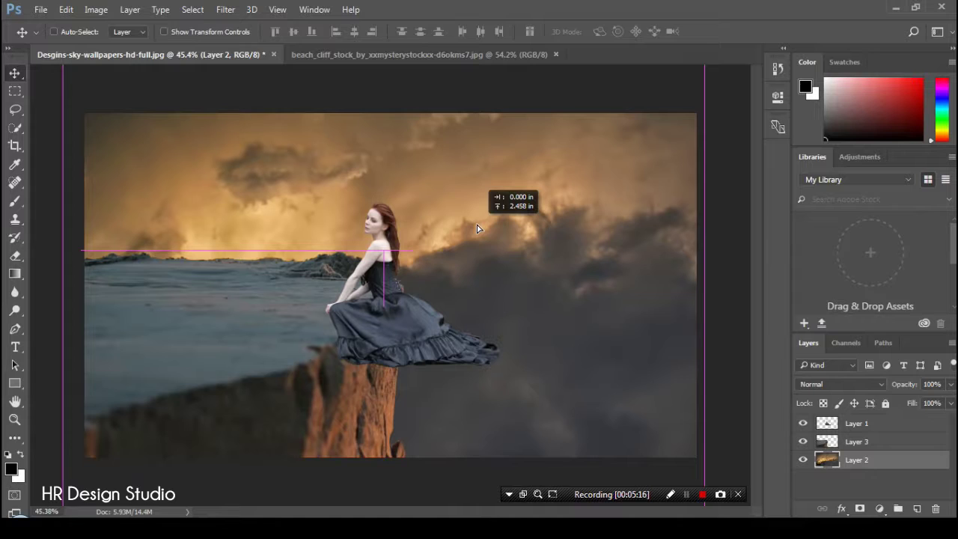
# Step: Flip the woman's Layer 1 horizontally and seat her on the cliff top at left
pyautogui.click(826, 423)
pyautogui.hotkey('ctrl', 't')
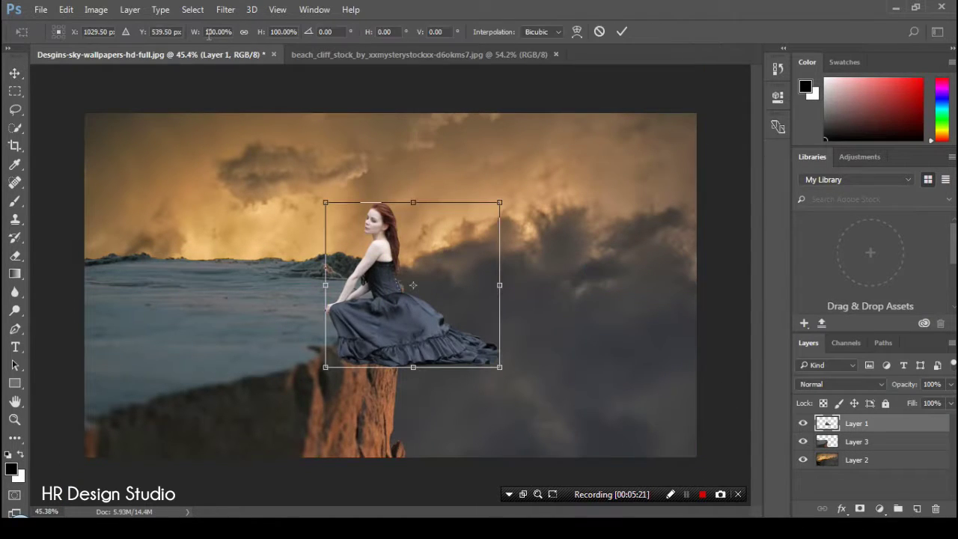
pyautogui.write('-')
pyautogui.press('Return')
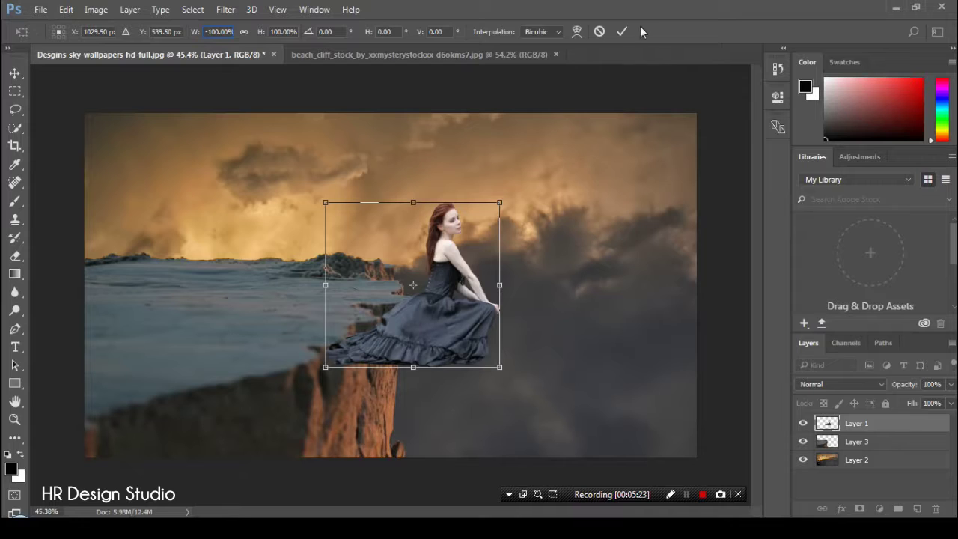
pyautogui.click(625, 31)
pyautogui.moveTo(453, 307); pyautogui.dragTo(267, 267)
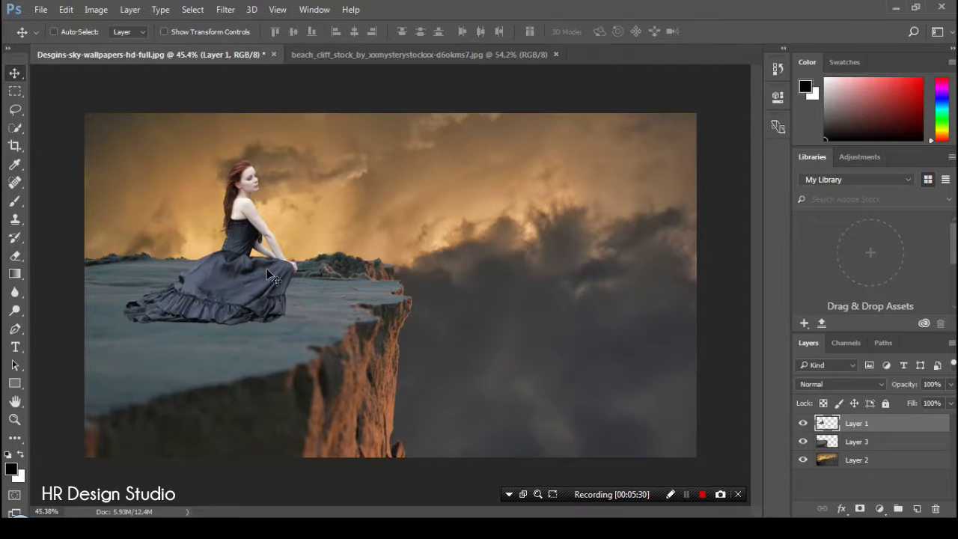
# Step: Add a top-of-stack Brightness/Contrast adjustment with brightness -14 and contrast 56
pyautogui.click(839, 442)
pyautogui.click(882, 510)
pyautogui.click(838, 253)
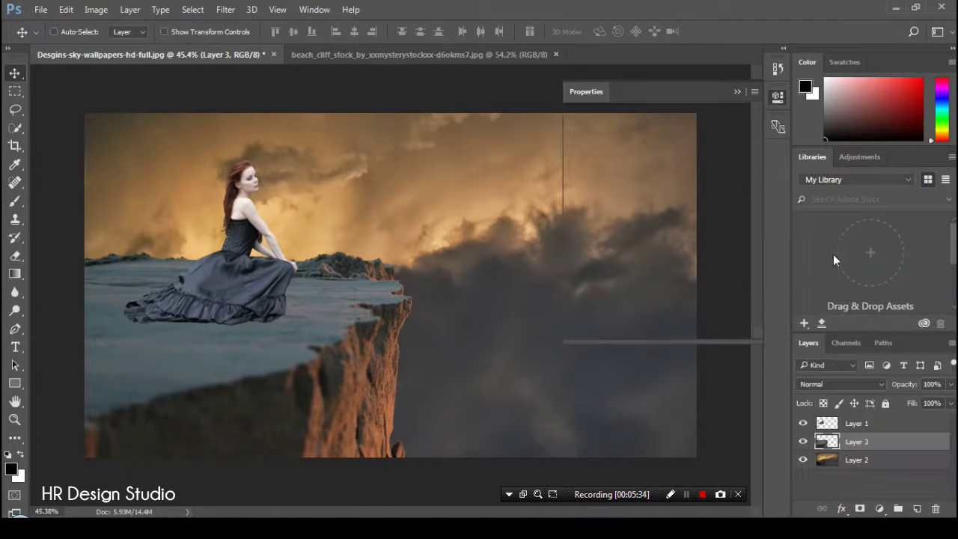
pyautogui.moveTo(883, 445); pyautogui.dragTo(887, 423)
pyautogui.moveTo(664, 172); pyautogui.dragTo(641, 173)
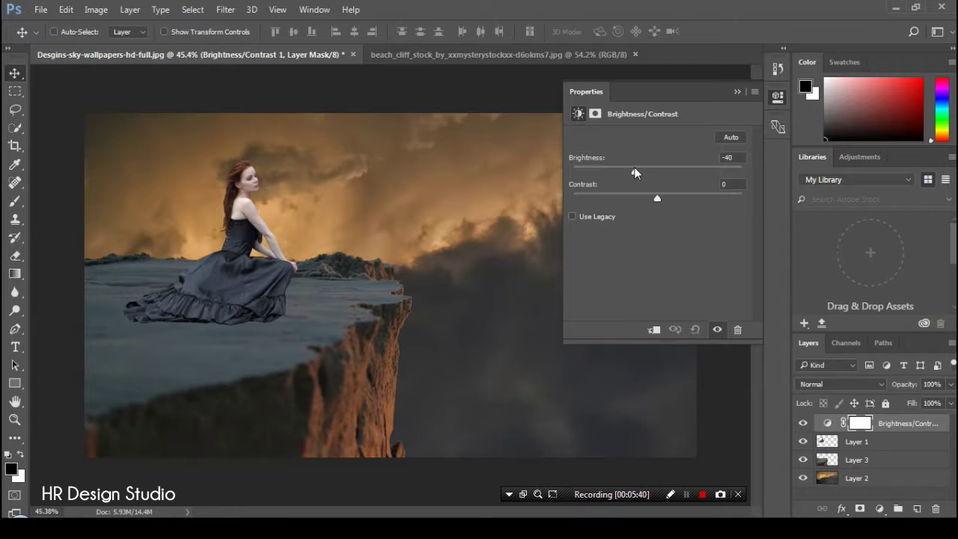
pyautogui.moveTo(635, 173)
pyautogui.mouseDown()
pyautogui.moveTo(650, 199)
pyautogui.moveTo(714, 196)
pyautogui.moveTo(669, 169)
pyautogui.moveTo(649, 173)
pyautogui.mouseUp()
pyautogui.moveTo(713, 198)
pyautogui.mouseDown()
pyautogui.moveTo(627, 197)
pyautogui.moveTo(712, 195)
pyautogui.mouseUp()
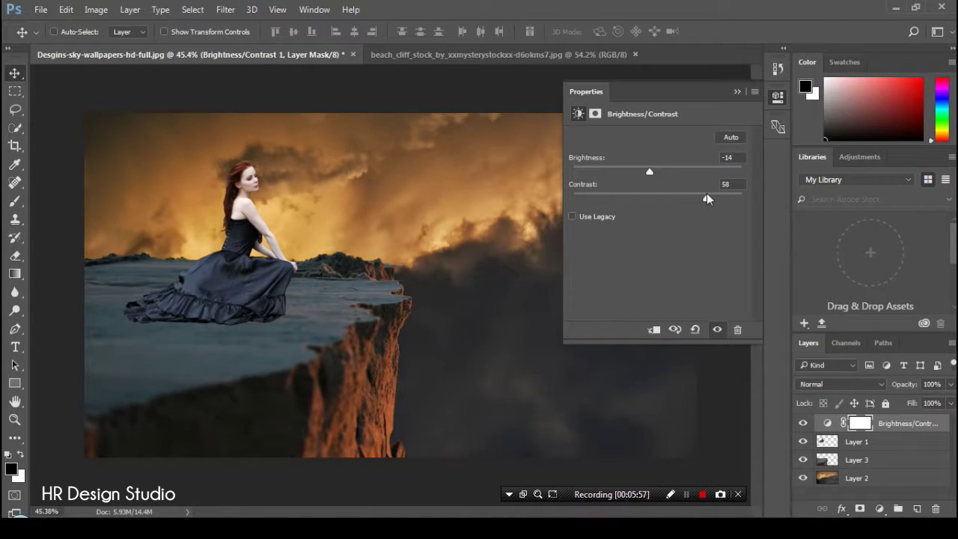
# Step: Zoom in on the woman and back out to review the adjusted scene, then close Properties
pyautogui.click(15, 419)
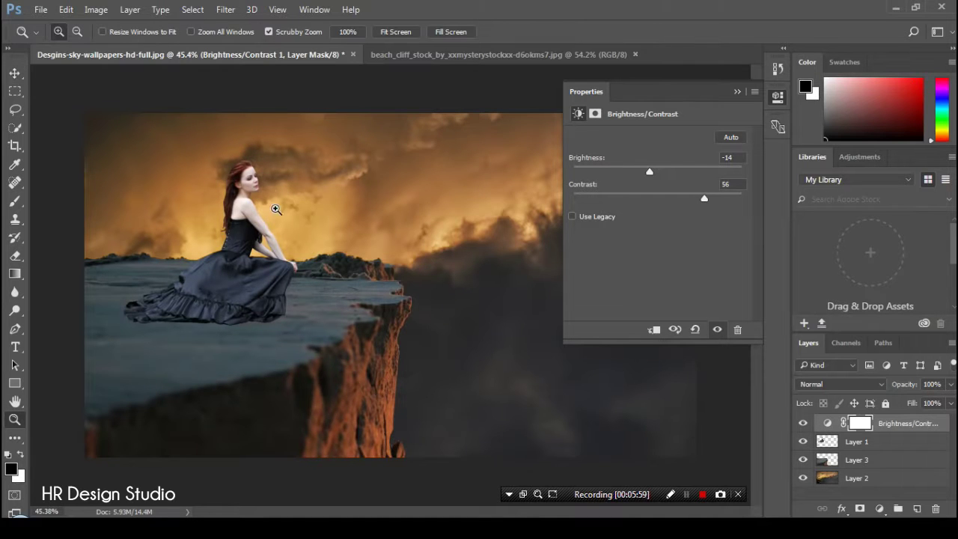
pyautogui.moveTo(270, 187); pyautogui.dragTo(363, 230)
pyautogui.scroll(-3, 363, 230)
pyautogui.scroll(-2, 398, 230)
pyautogui.scroll(3, 299, 220)
pyautogui.scroll(-2, 368, 255)
pyautogui.moveTo(364, 256)
pyautogui.mouseDown()
pyautogui.moveTo(479, 349)
pyautogui.moveTo(407, 342)
pyautogui.moveTo(415, 347)
pyautogui.mouseUp()
pyautogui.click(777, 96)
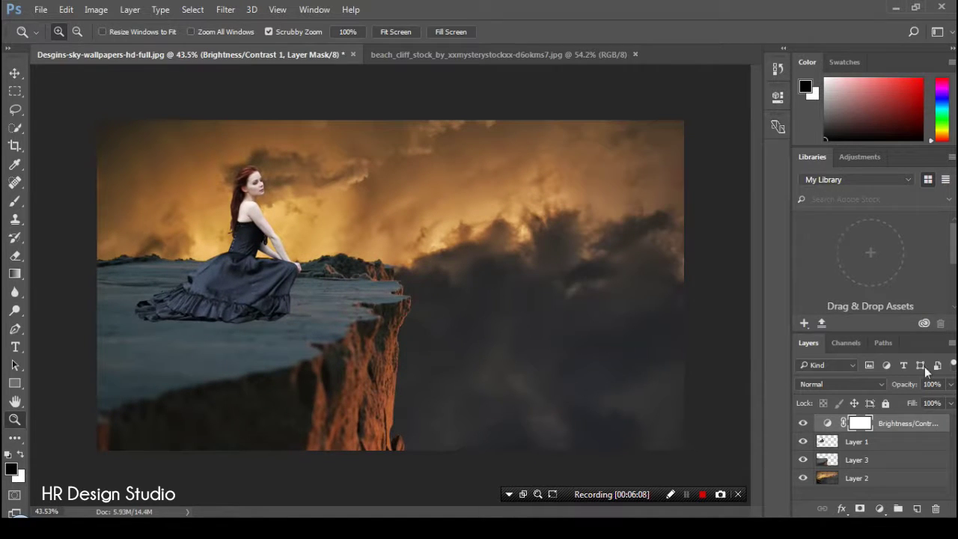
# Step: Add a Levels adjustment masked to the cliff outline (midtones 0.91), then a Hue/Saturation layer
pyautogui.click(824, 466)
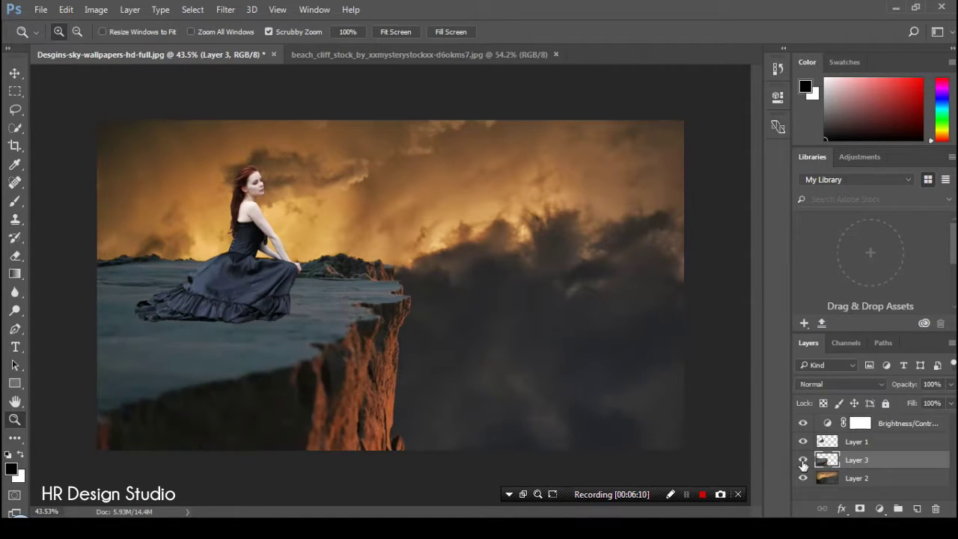
pyautogui.rightClick(824, 464)
pyautogui.click(806, 161)
pyautogui.click(880, 509)
pyautogui.click(838, 255)
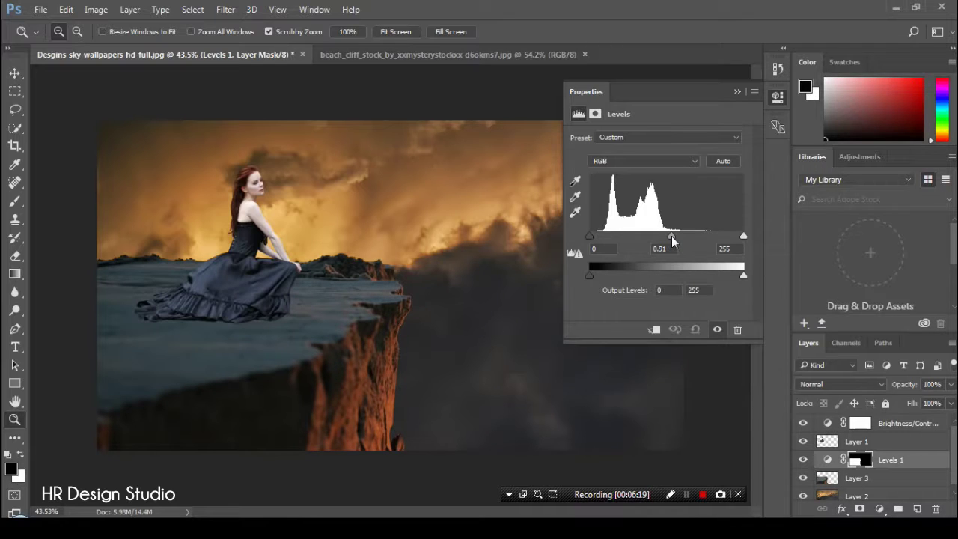
pyautogui.click(881, 509)
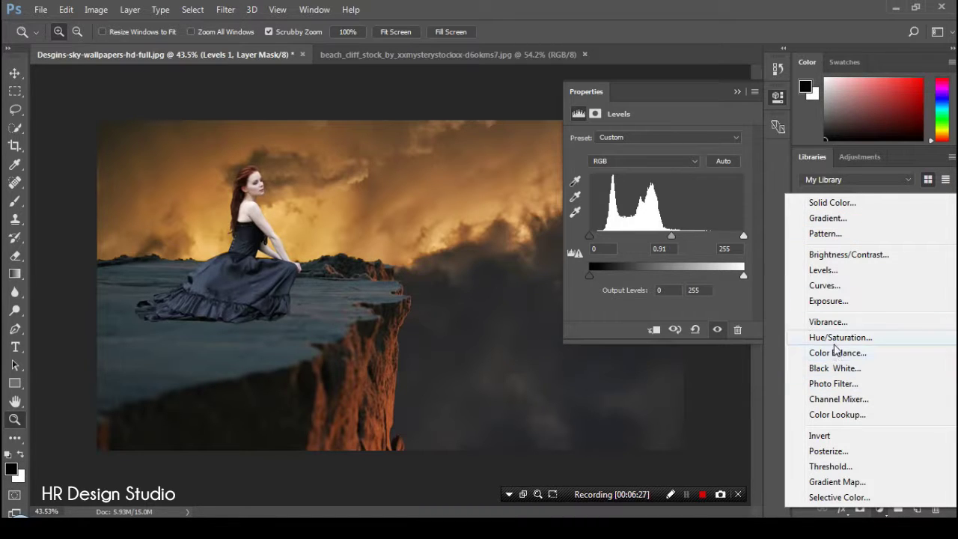
pyautogui.click(836, 338)
# Step: Set Hue +1, Saturation +11, Lightness -2, then zoom in close on the dress hem
pyautogui.moveTo(657, 187)
pyautogui.mouseDown()
pyautogui.moveTo(631, 190)
pyautogui.moveTo(685, 190)
pyautogui.moveTo(617, 191)
pyautogui.moveTo(659, 191)
pyautogui.moveTo(620, 216)
pyautogui.moveTo(670, 217)
pyautogui.moveTo(635, 243)
pyautogui.moveTo(657, 244)
pyautogui.mouseUp()
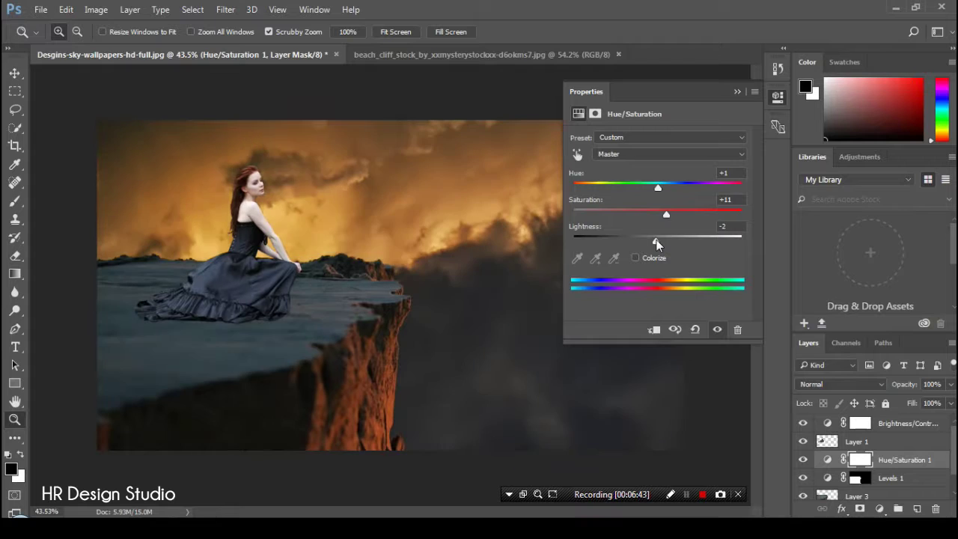
pyautogui.click(778, 96)
pyautogui.moveTo(239, 194)
pyautogui.mouseDown()
pyautogui.moveTo(251, 219)
pyautogui.moveTo(318, 262)
pyautogui.moveTo(303, 278)
pyautogui.moveTo(342, 289)
pyautogui.mouseUp()
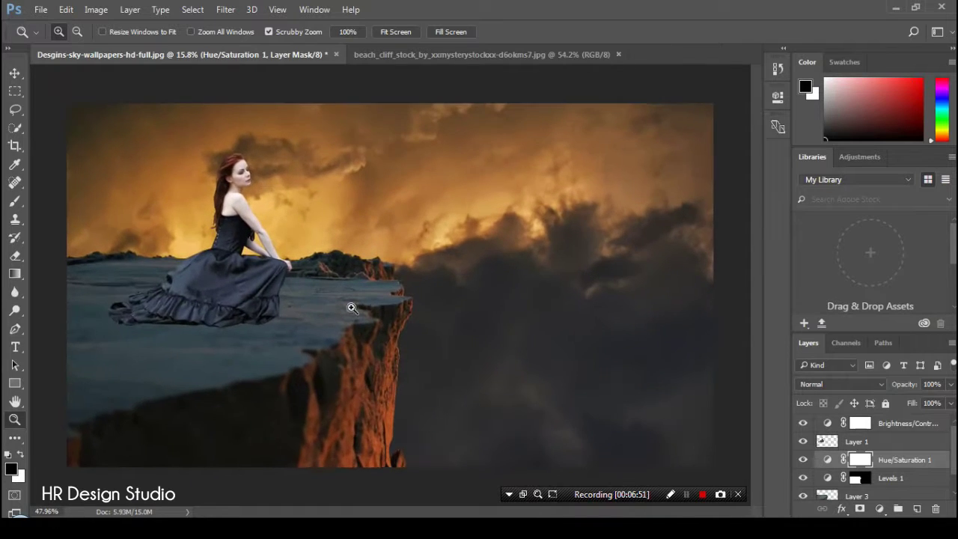
pyautogui.moveTo(391, 456)
pyautogui.mouseDown()
pyautogui.moveTo(487, 483)
pyautogui.moveTo(328, 457)
pyautogui.moveTo(385, 422)
pyautogui.moveTo(359, 426)
pyautogui.moveTo(441, 299)
pyautogui.moveTo(231, 307)
pyautogui.moveTo(332, 347)
pyautogui.moveTo(291, 360)
pyautogui.moveTo(470, 336)
pyautogui.moveTo(442, 340)
pyautogui.mouseUp()
# Step: Discard a stray empty layer and load the woman's Layer 1 pixels as a selection
pyautogui.click(838, 441)
pyautogui.click(868, 459)
pyautogui.click(917, 509)
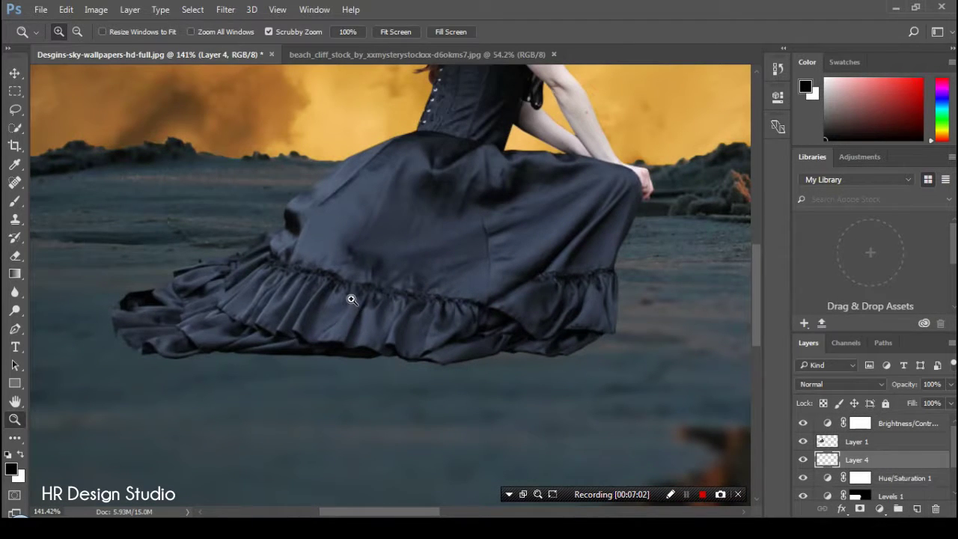
pyautogui.scroll(-5, 352, 299)
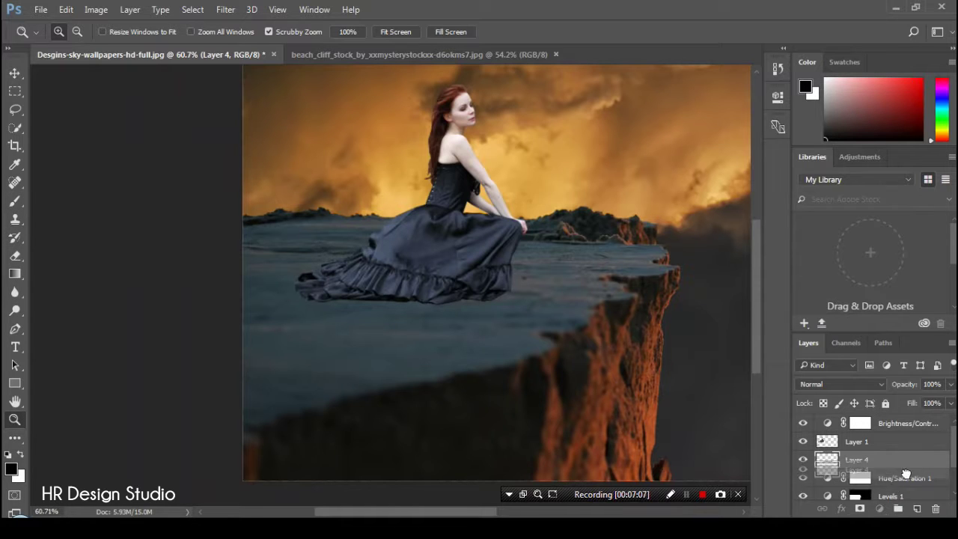
pyautogui.press('Delete')
pyautogui.click(828, 441)
pyautogui.rightClick(831, 442)
pyautogui.click(830, 142)
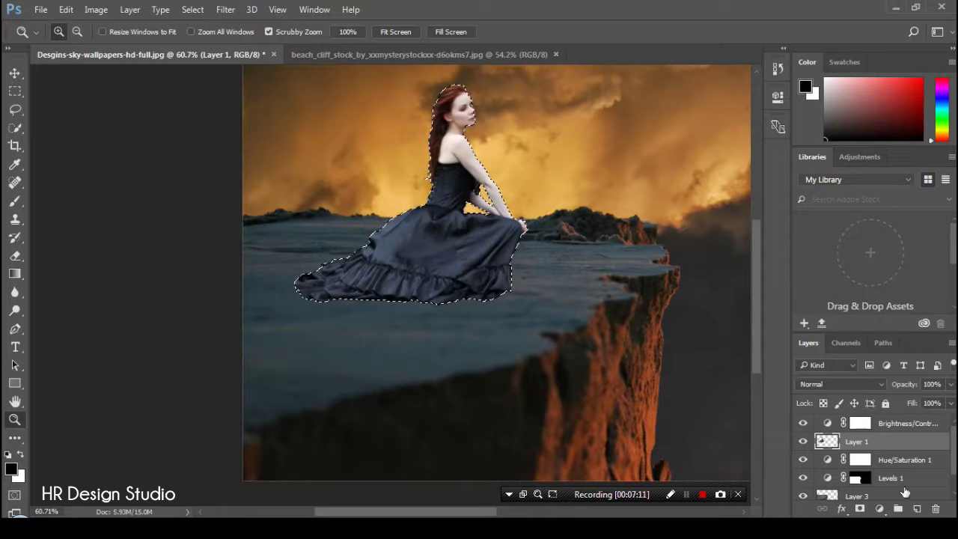
# Step: Fill a new layer above the woman with black inside her outline, then deselect
pyautogui.click(917, 509)
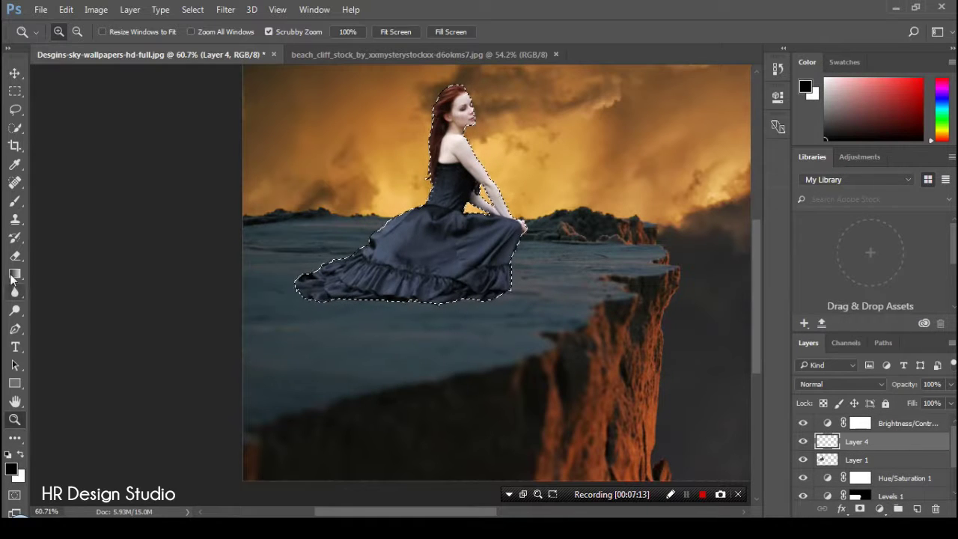
pyautogui.click(15, 273)
pyautogui.rightClick(15, 273)
pyautogui.click(75, 287)
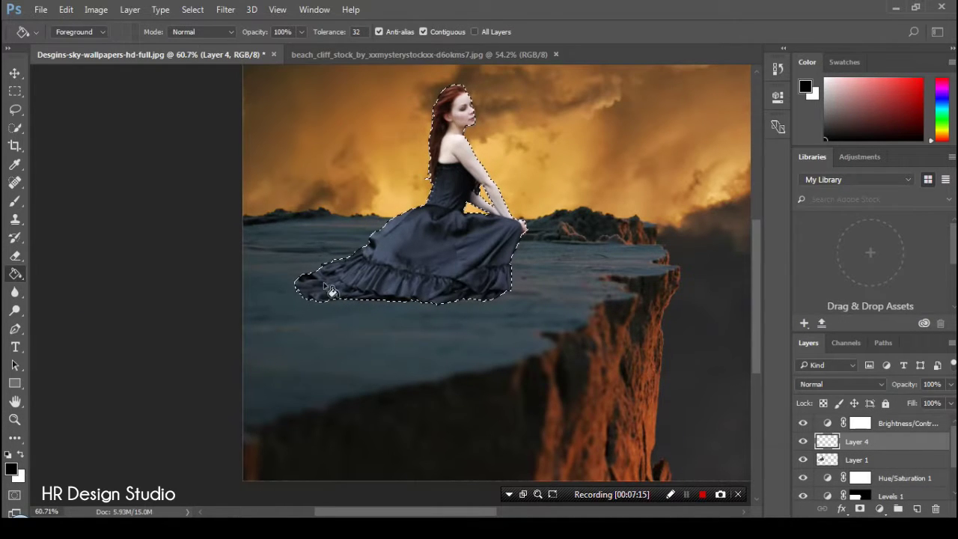
pyautogui.click(379, 248)
pyautogui.click(15, 90)
pyautogui.rightClick(370, 224)
pyautogui.click(405, 225)
pyautogui.click(66, 9)
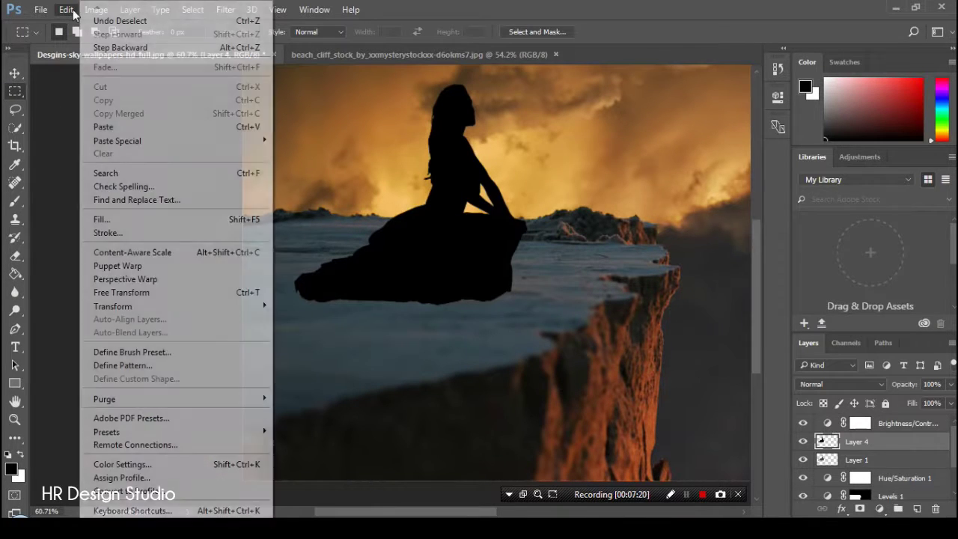
pyautogui.moveTo(177, 306)
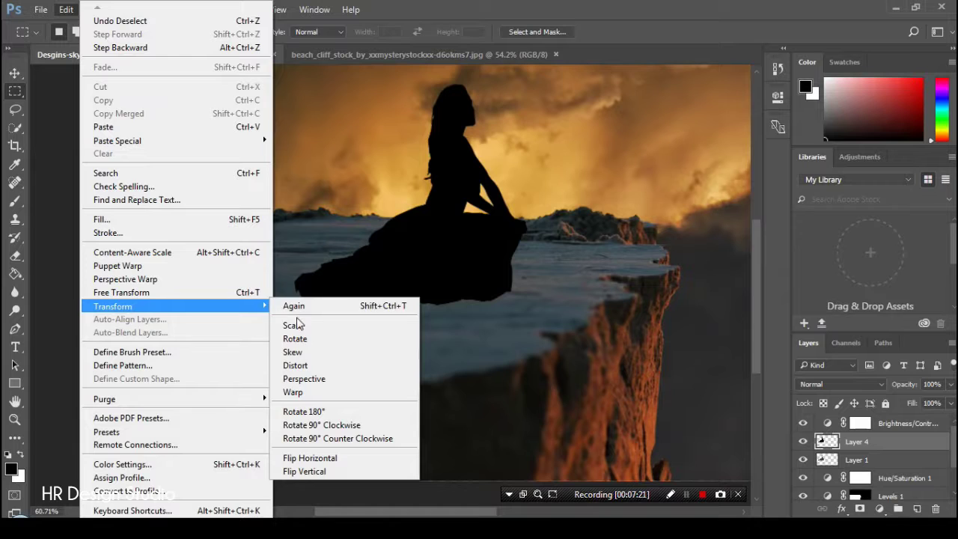
# Step: Try a perspective distortion on the silhouette, then cancel it
pyautogui.click(315, 377)
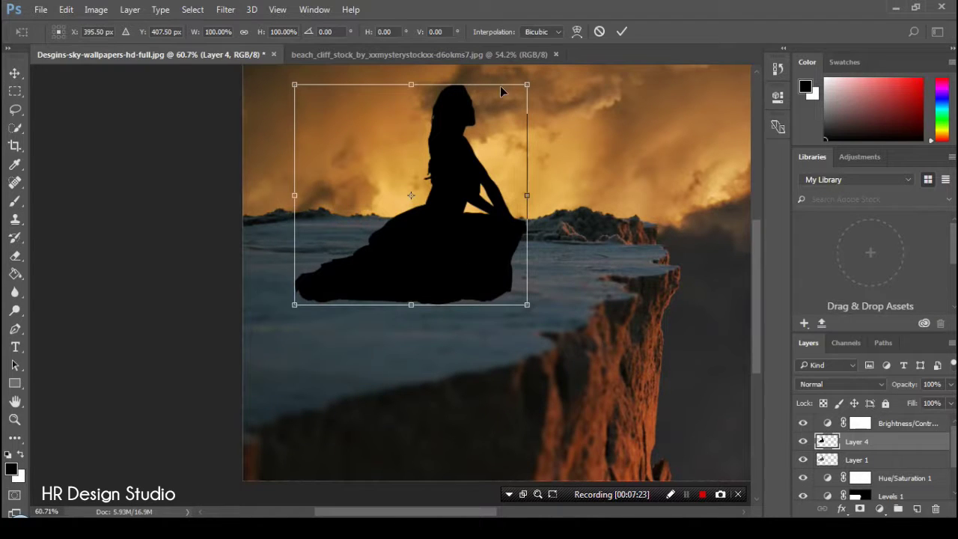
pyautogui.moveTo(524, 86)
pyautogui.mouseDown()
pyautogui.moveTo(525, 104)
pyautogui.moveTo(354, 101)
pyautogui.moveTo(218, 156)
pyautogui.moveTo(124, 216)
pyautogui.moveTo(73, 367)
pyautogui.mouseUp()
pyautogui.moveTo(342, 202)
pyautogui.mouseDown()
pyautogui.moveTo(300, 315)
pyautogui.moveTo(345, 400)
pyautogui.moveTo(428, 416)
pyautogui.moveTo(464, 436)
pyautogui.moveTo(494, 430)
pyautogui.moveTo(486, 410)
pyautogui.mouseUp()
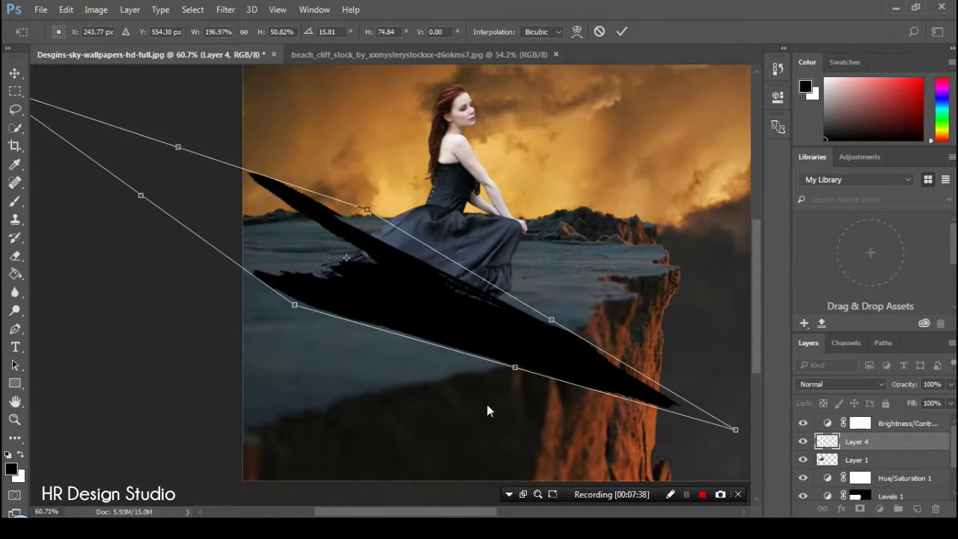
pyautogui.click(599, 33)
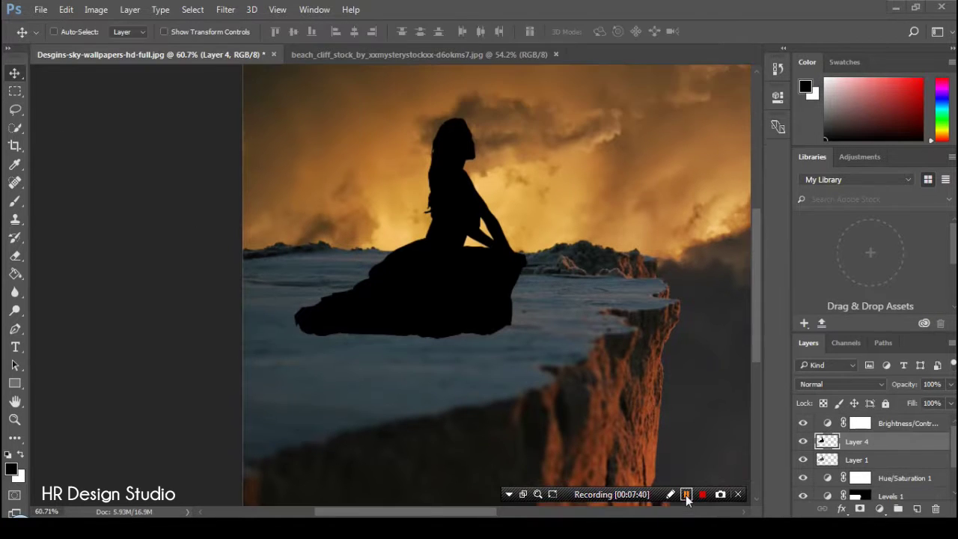
# Step: Flip the black silhouette upside down with height -100% and commit the transform
pyautogui.hotkey('ctrl', 't')
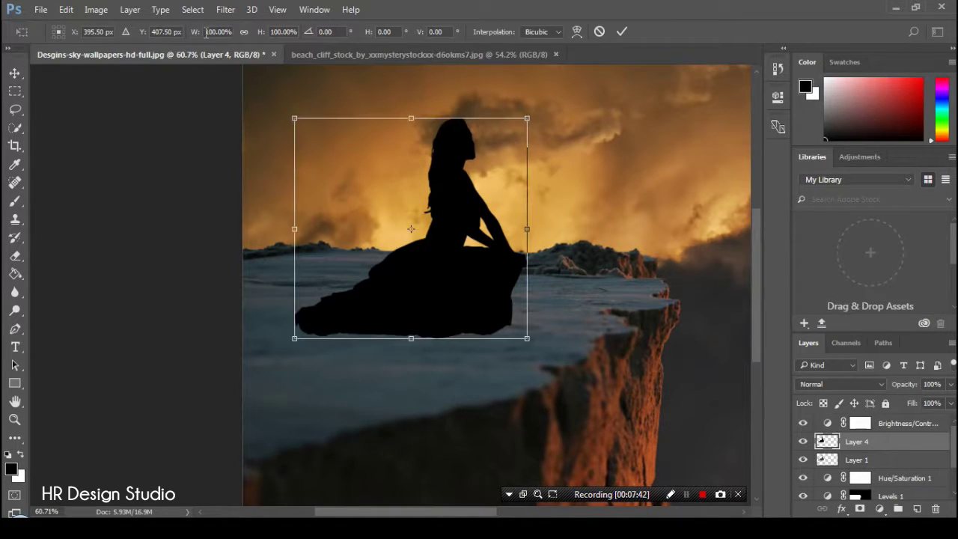
pyautogui.write('-')
pyautogui.press('Return')
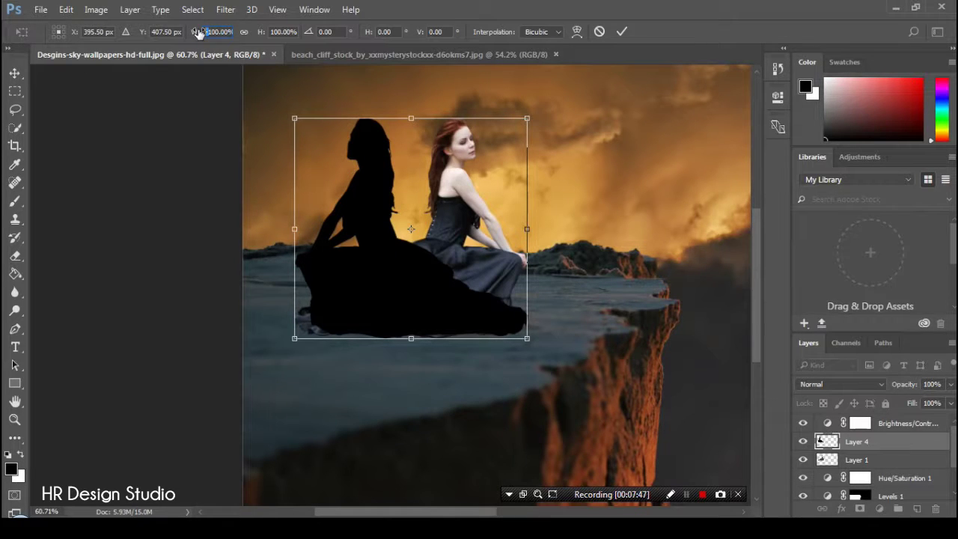
pyautogui.moveTo(199, 33); pyautogui.dragTo(280, 37)
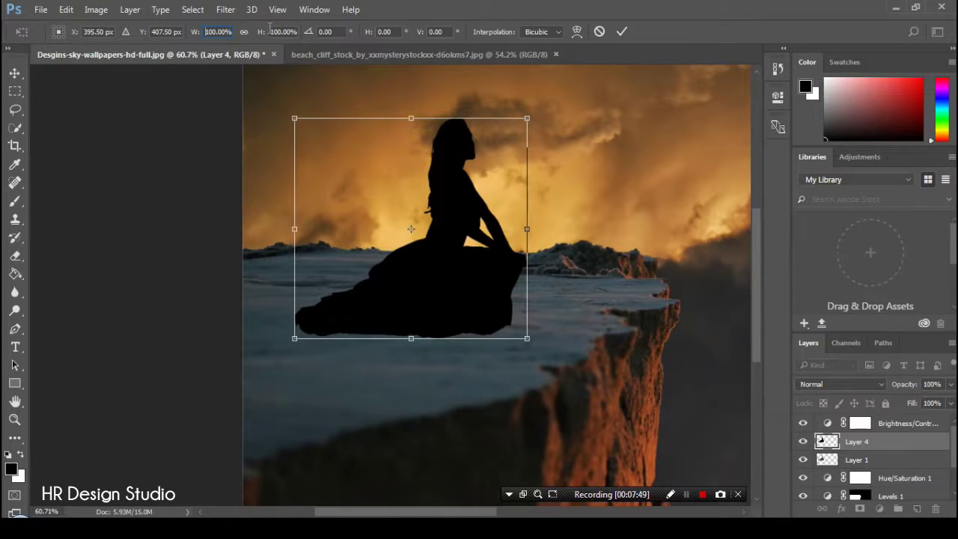
pyautogui.write('-')
pyautogui.press('Return')
pyautogui.click(620, 32)
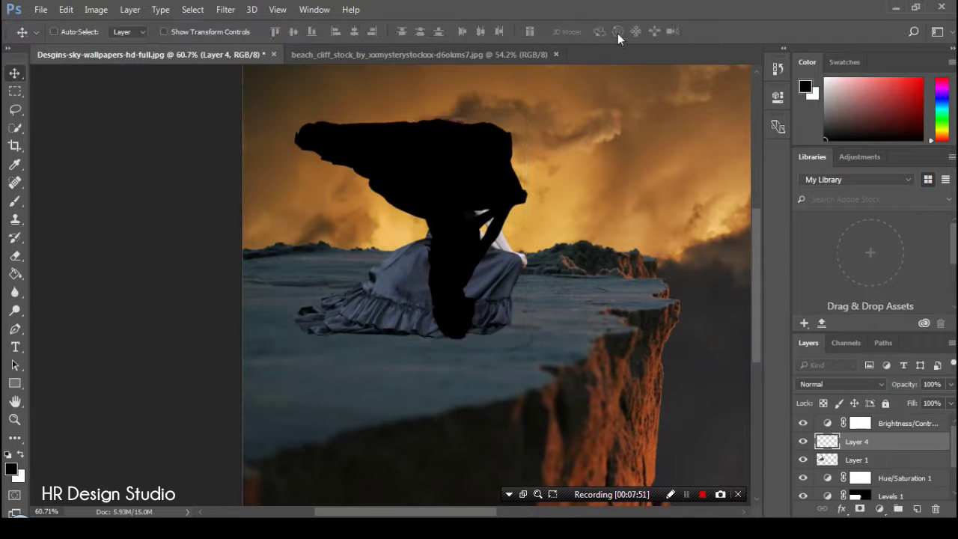
# Step: Taper the flipped silhouette with a Perspective transform and drag it down beneath the woman
pyautogui.click(69, 10)
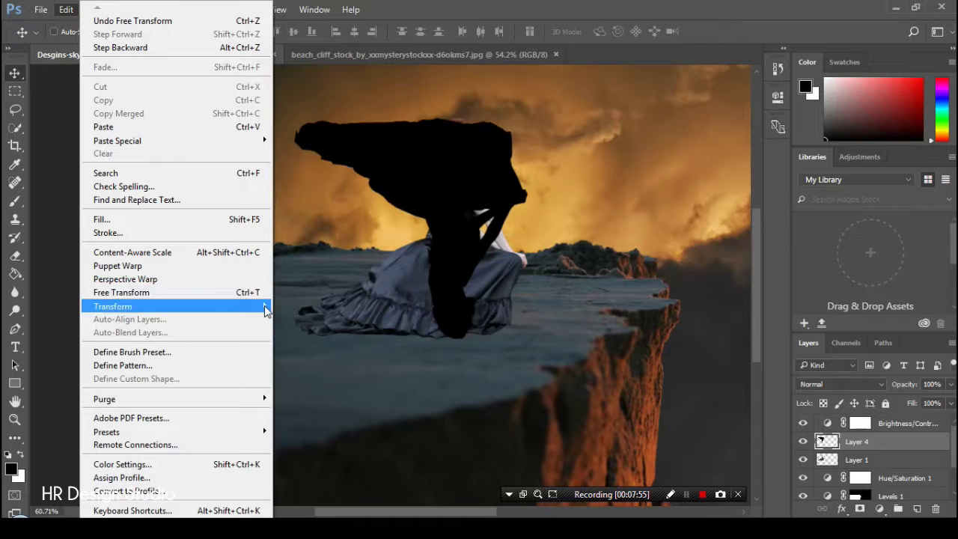
pyautogui.moveTo(177, 306)
pyautogui.click(330, 381)
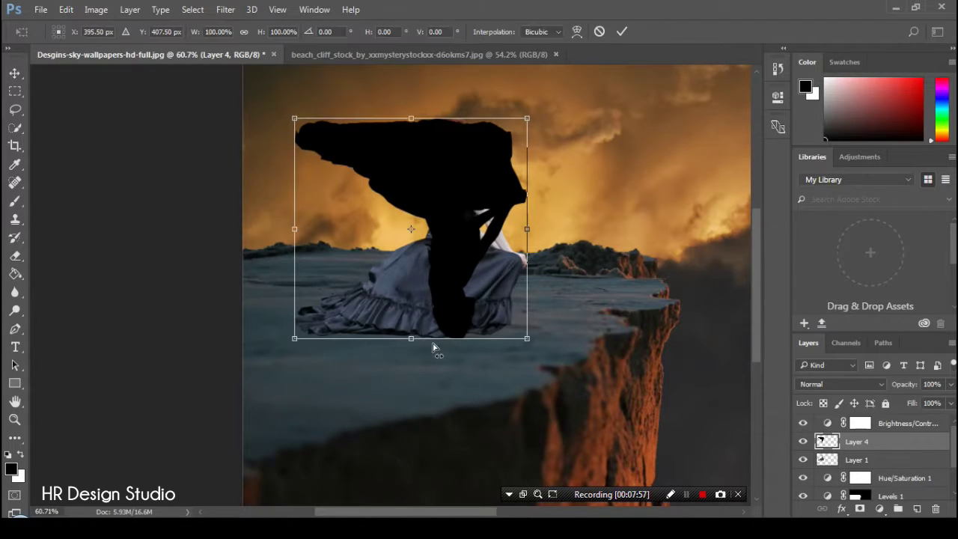
pyautogui.moveTo(411, 343); pyautogui.dragTo(407, 342)
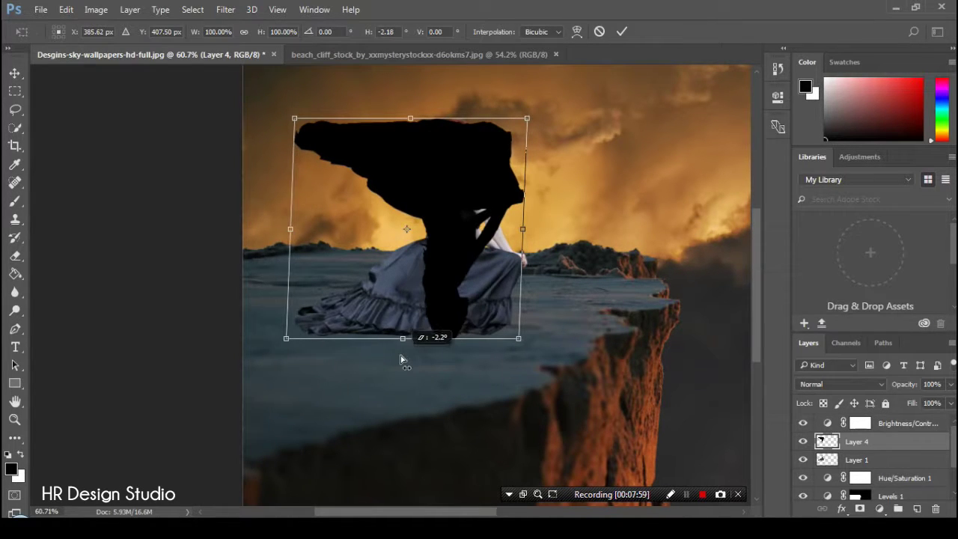
pyautogui.moveTo(522, 339); pyautogui.dragTo(479, 342)
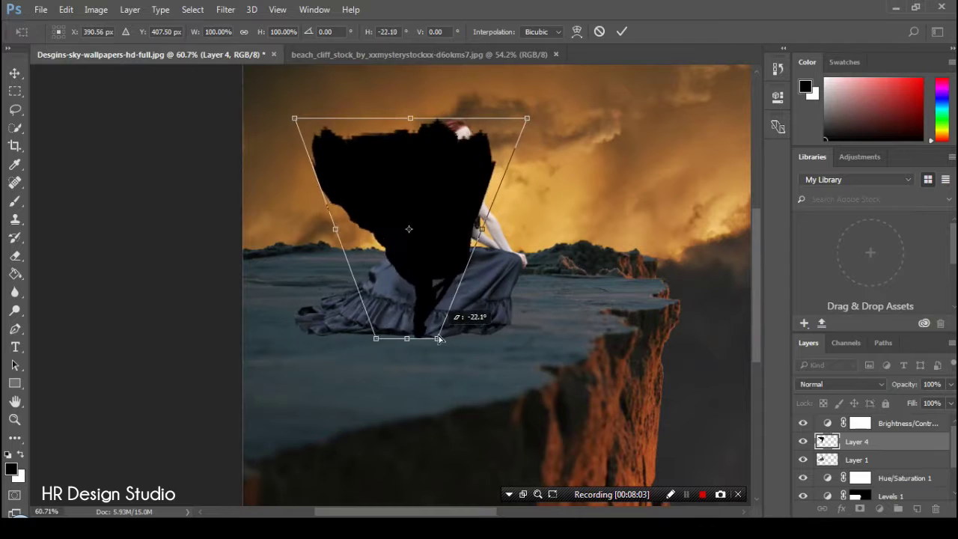
pyautogui.moveTo(479, 342); pyautogui.dragTo(629, 339)
pyautogui.click(622, 31)
pyautogui.moveTo(469, 134)
pyautogui.mouseDown()
pyautogui.moveTo(460, 362)
pyautogui.moveTo(460, 349)
pyautogui.mouseUp()
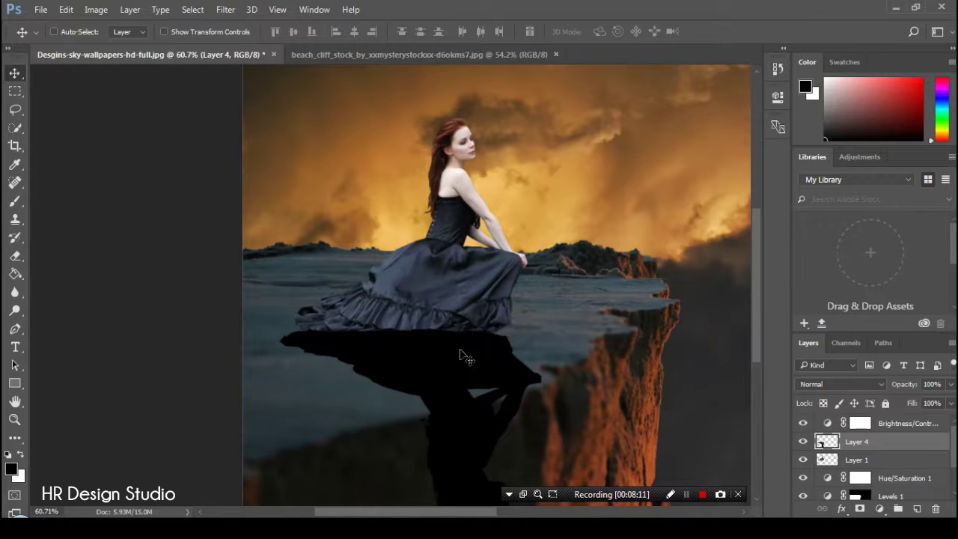
pyautogui.scroll(-3, 470, 360)
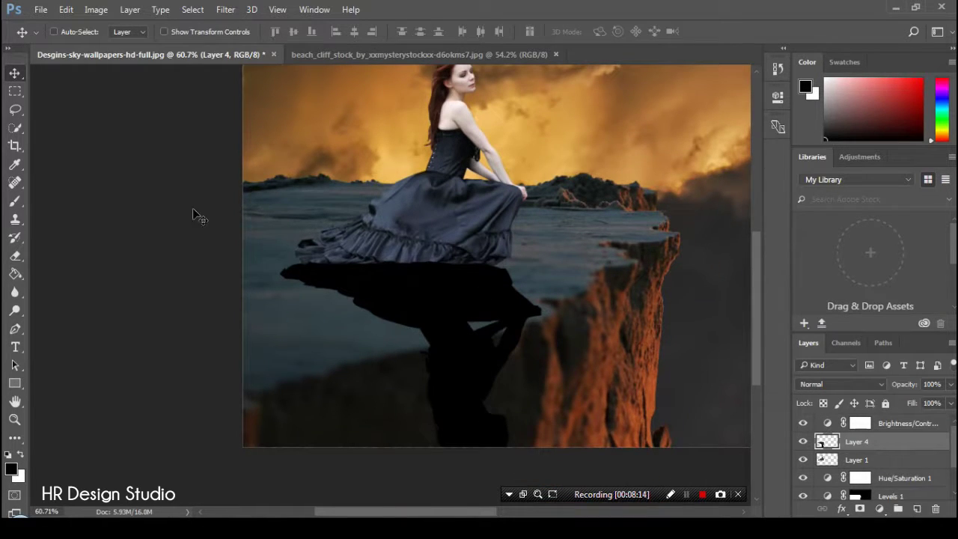
# Step: Erase the shadow below the cliff edge and soften it with an 8.6 px Gaussian Blur
pyautogui.click(15, 256)
pyautogui.scroll(-3, 592, 250)
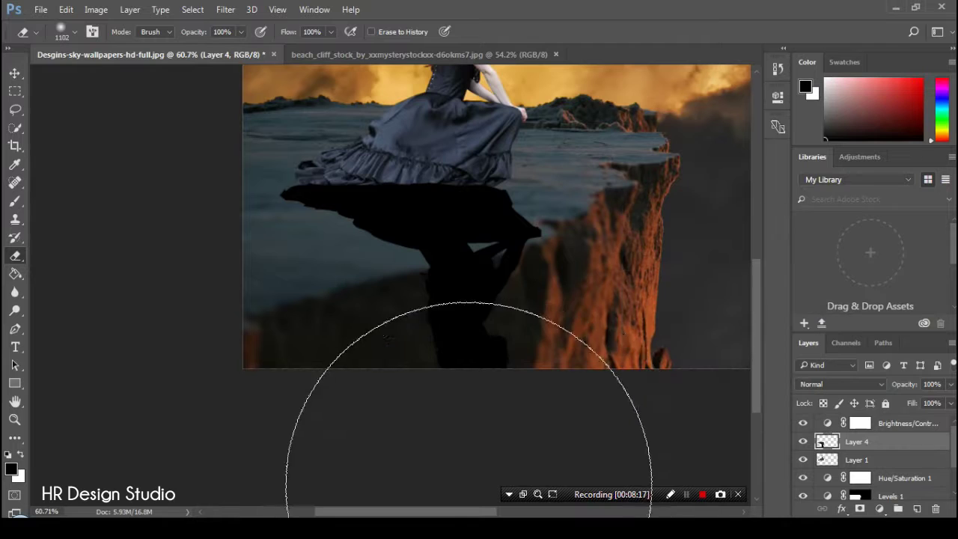
pyautogui.moveTo(430, 471); pyautogui.dragTo(475, 491)
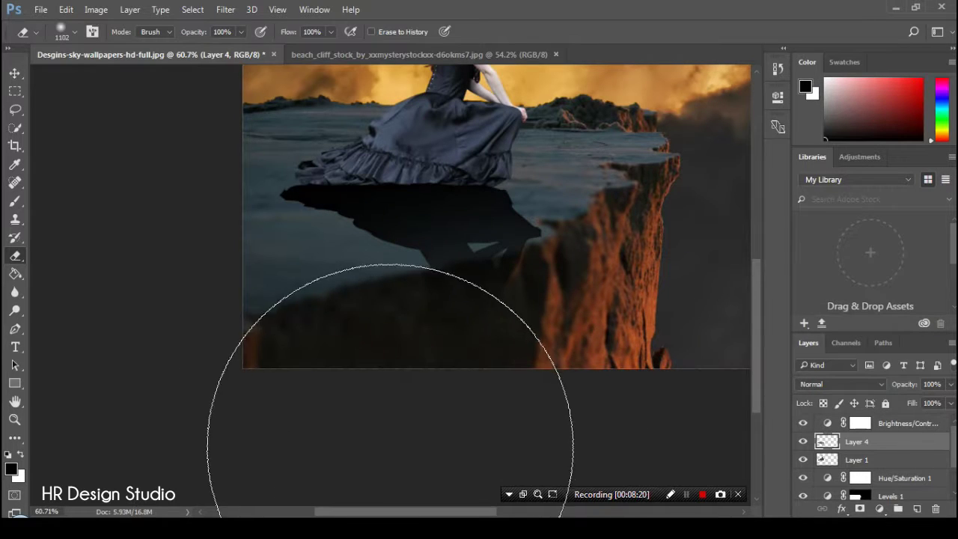
pyautogui.click(225, 9)
pyautogui.moveTo(310, 164)
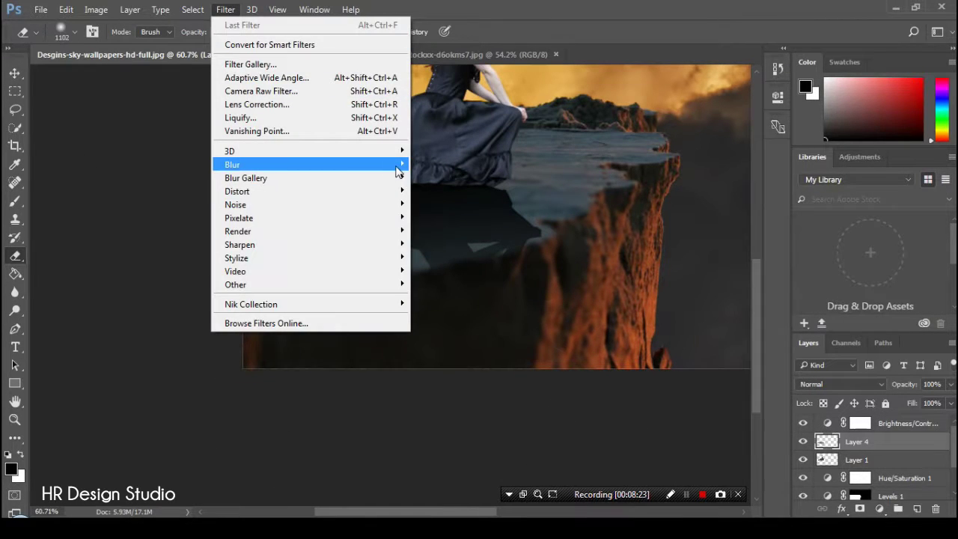
pyautogui.click(448, 217)
pyautogui.moveTo(402, 106); pyautogui.dragTo(711, 112)
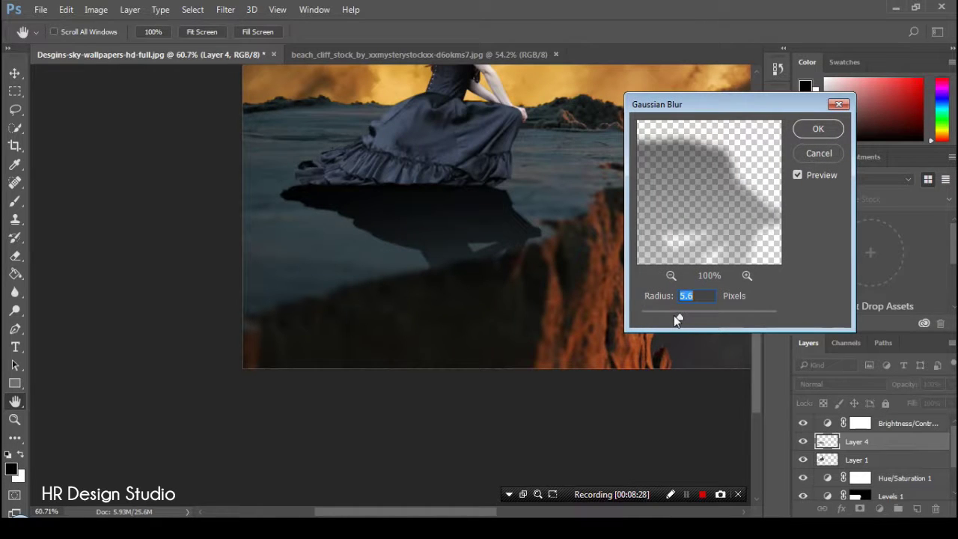
pyautogui.moveTo(668, 315); pyautogui.dragTo(690, 319)
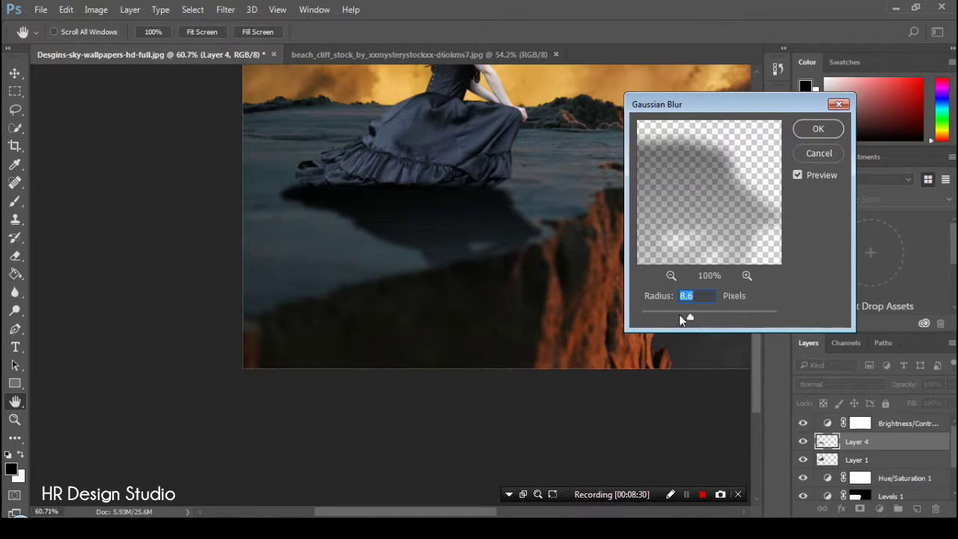
pyautogui.click(819, 128)
# Step: Lower the shadow layer's opacity to 60% and zoom out to the whole composition
pyautogui.press('e')
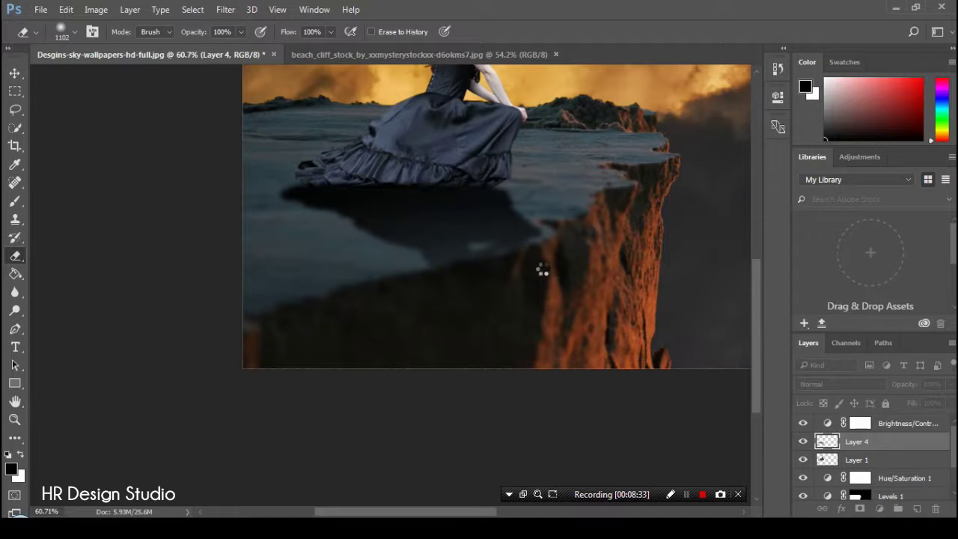
pyautogui.scroll(2, 547, 274)
pyautogui.scroll(3, 554, 277)
pyautogui.click(950, 384)
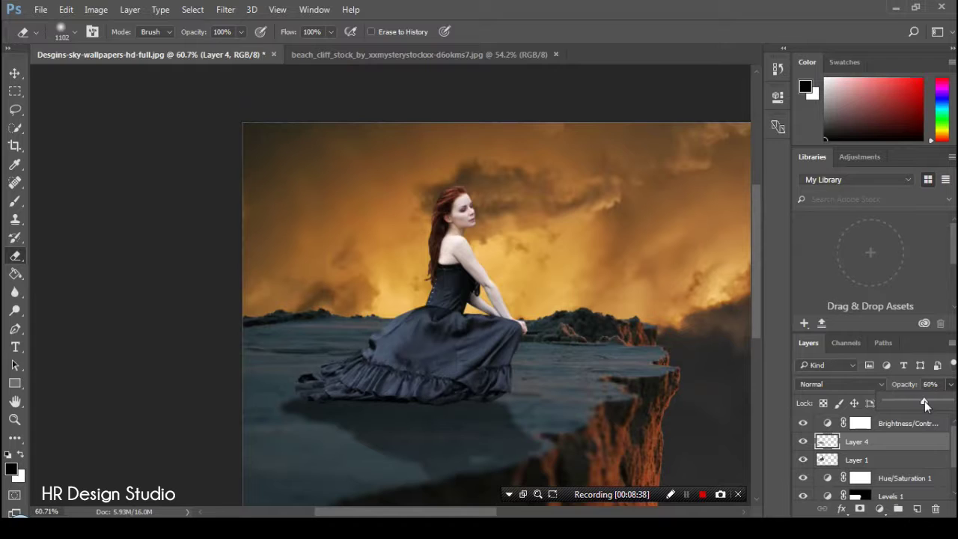
pyautogui.click(15, 421)
pyautogui.moveTo(178, 392); pyautogui.dragTo(310, 368)
# Step: Nudge the shadow into place under the woman's gown and zoom in to check it
pyautogui.press('v')
pyautogui.moveTo(182, 358); pyautogui.dragTo(202, 359)
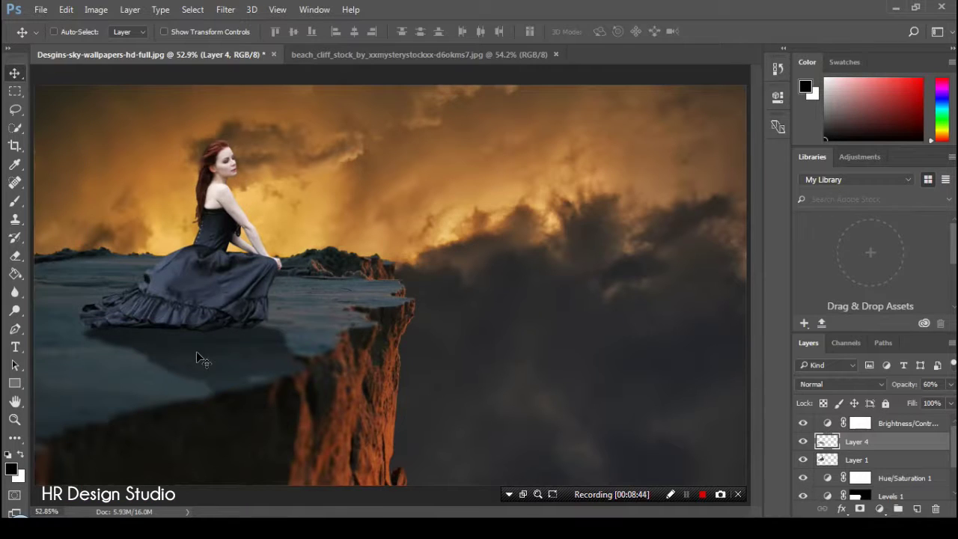
pyautogui.moveTo(206, 350); pyautogui.dragTo(216, 353)
pyautogui.click(15, 420)
pyautogui.moveTo(312, 348)
pyautogui.mouseDown()
pyautogui.moveTo(302, 324)
pyautogui.moveTo(626, 317)
pyautogui.moveTo(323, 309)
pyautogui.moveTo(481, 378)
pyautogui.moveTo(417, 300)
pyautogui.moveTo(820, 458)
pyautogui.mouseUp()
pyautogui.click(829, 453)
# Step: On a new layer, paint dark shading behind the woman with a 511 px soft black brush
pyautogui.click(877, 479)
pyautogui.hotkey('ctrl', 'shift', 'alt', 'n')
pyautogui.click(15, 200)
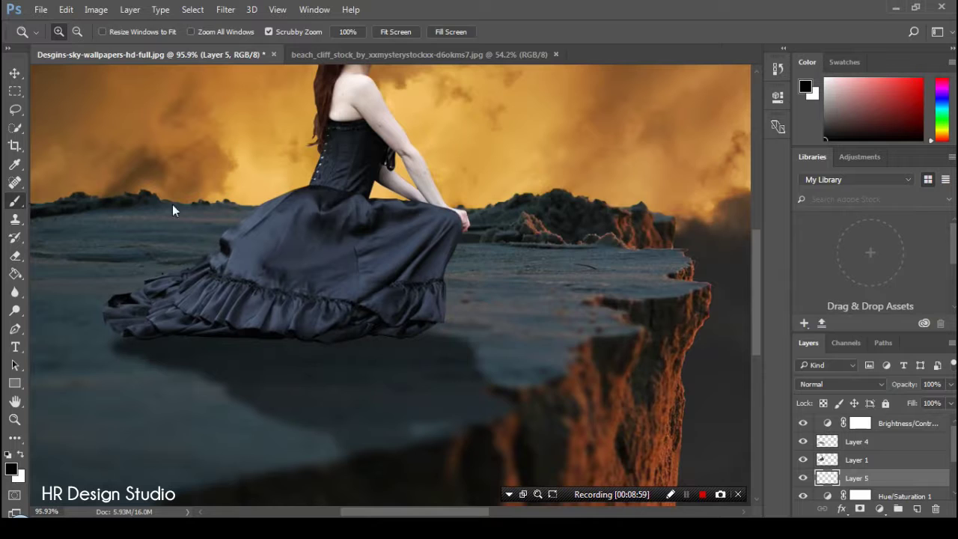
pyautogui.rightClick(465, 198)
pyautogui.moveTo(536, 226); pyautogui.dragTo(567, 226)
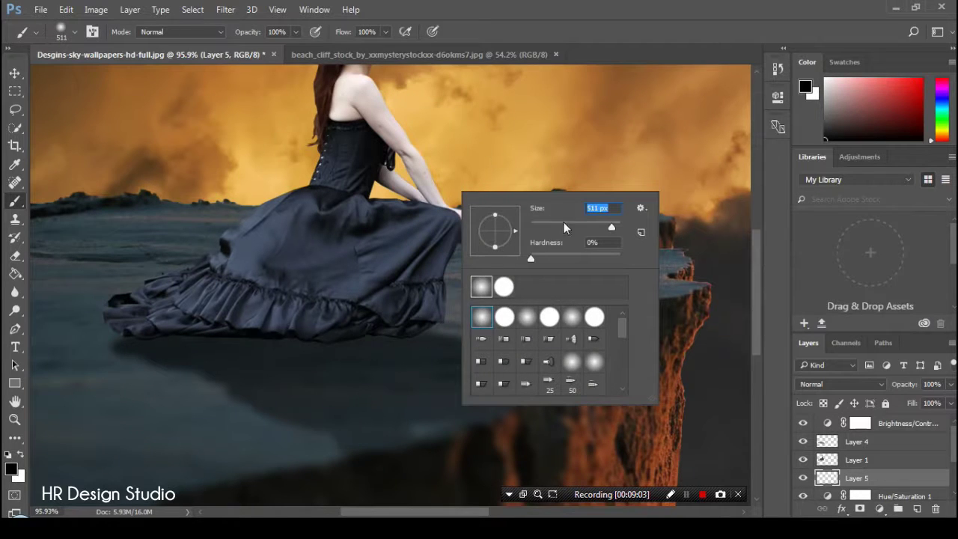
pyautogui.press('Return')
pyautogui.moveTo(300, 205)
pyautogui.mouseDown()
pyautogui.moveTo(313, 200)
pyautogui.moveTo(271, 135)
pyautogui.mouseUp()
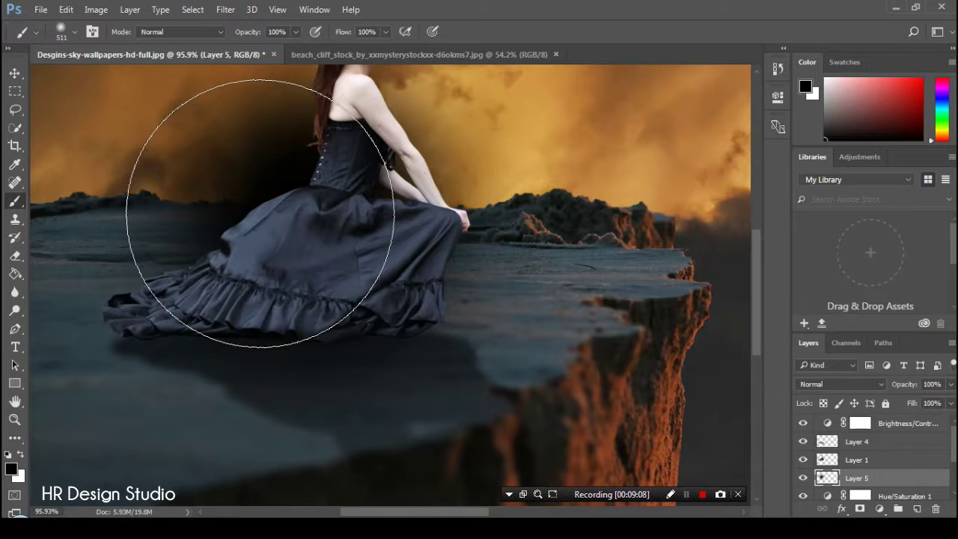
pyautogui.moveTo(259, 219); pyautogui.dragTo(272, 216)
pyautogui.scroll(3, 440, 292)
pyautogui.scroll(-5, 440, 292)
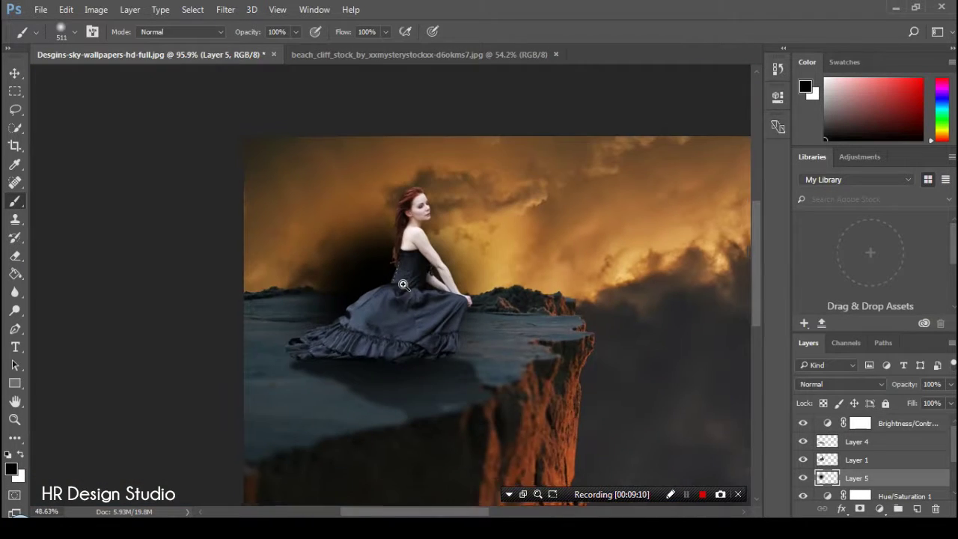
# Step: Erase the dark shading left of the woman and from the sky beside her head
pyautogui.click(15, 255)
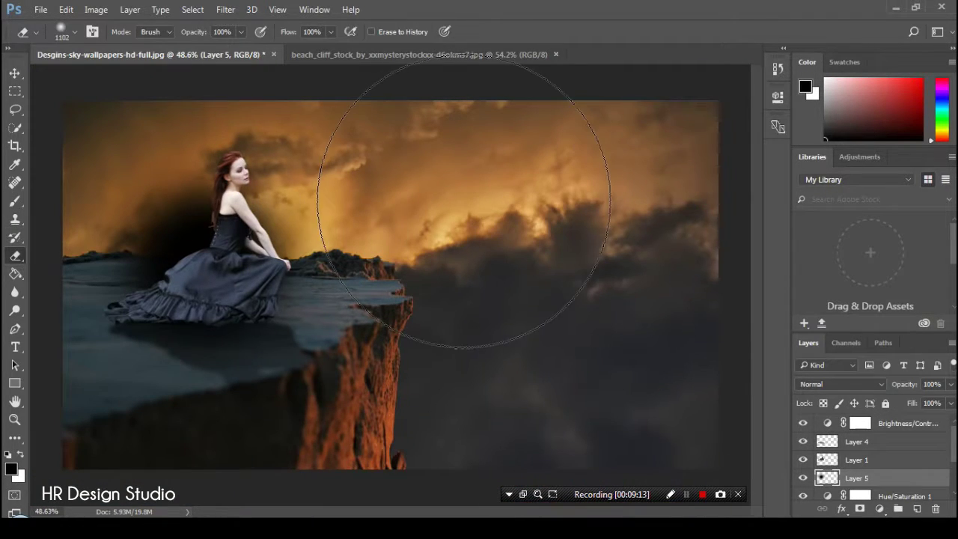
pyautogui.rightClick(470, 201)
pyautogui.click(314, 274)
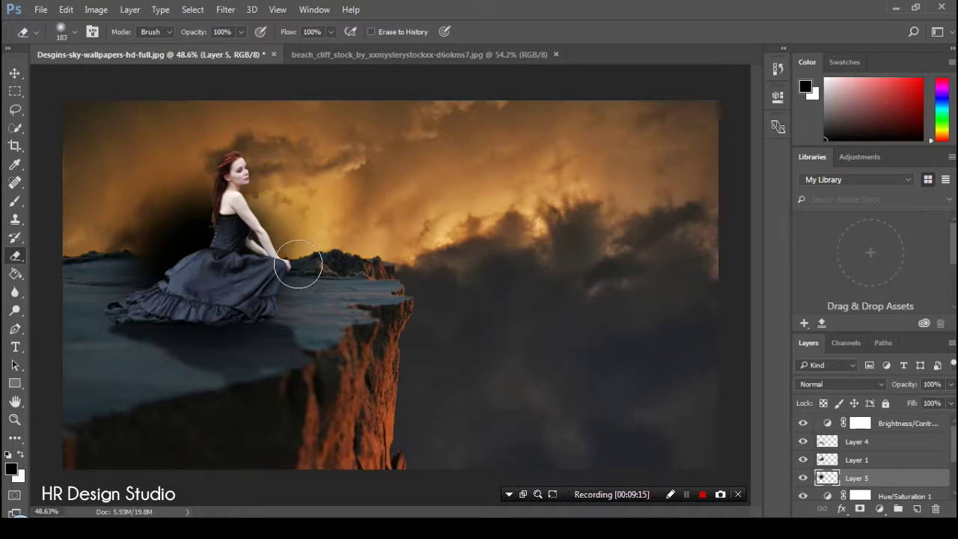
pyautogui.moveTo(315, 274); pyautogui.dragTo(158, 248)
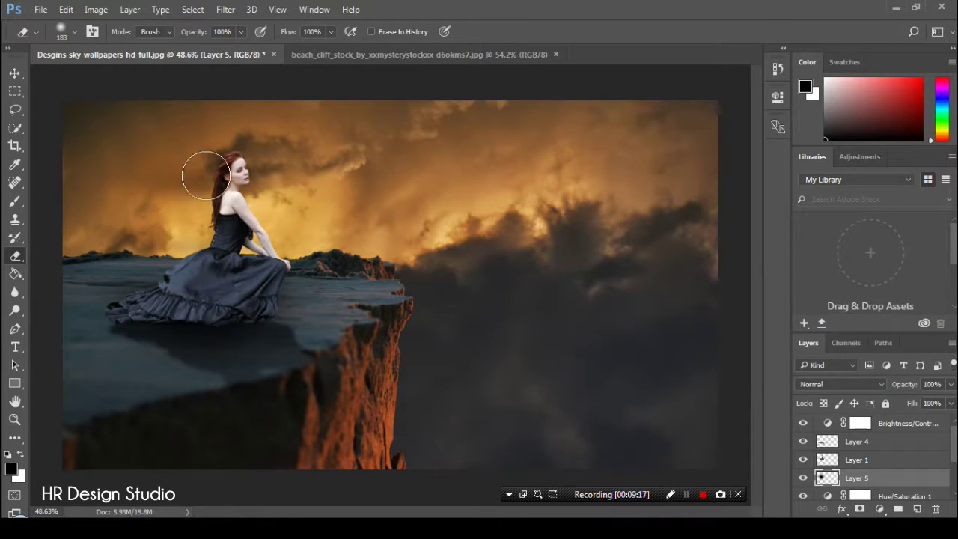
pyautogui.moveTo(214, 172); pyautogui.dragTo(98, 167)
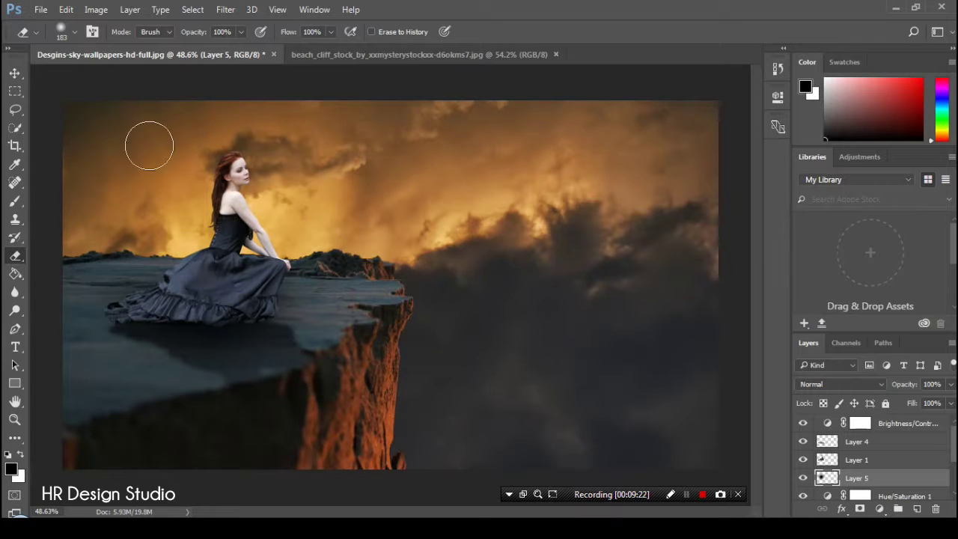
pyautogui.click(15, 419)
pyautogui.moveTo(188, 281); pyautogui.dragTo(215, 264)
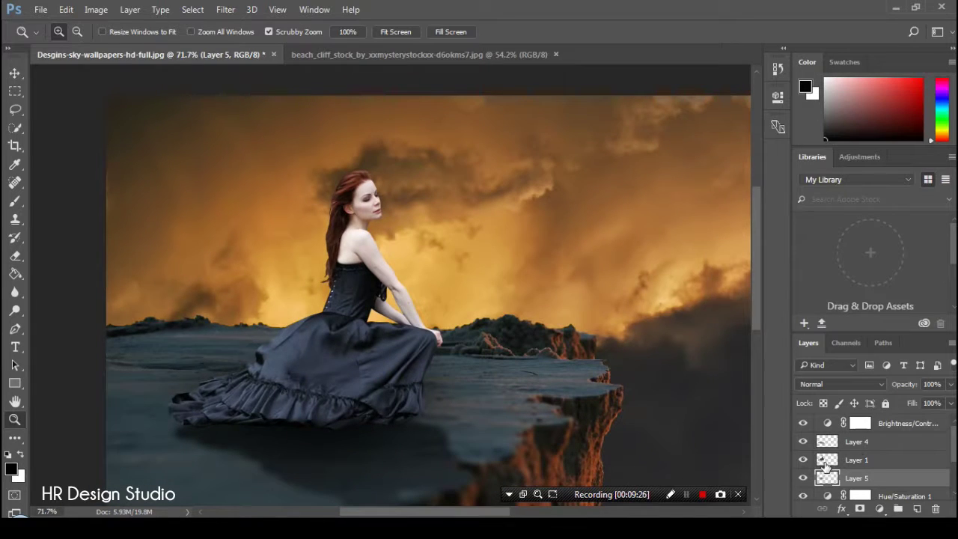
# Step: Apply Selective Color to the woman's Layer 1: Blacks Black +38, Yellows Yellow +68
pyautogui.hotkey('alt', ']')
pyautogui.click(96, 9)
pyautogui.moveTo(117, 45)
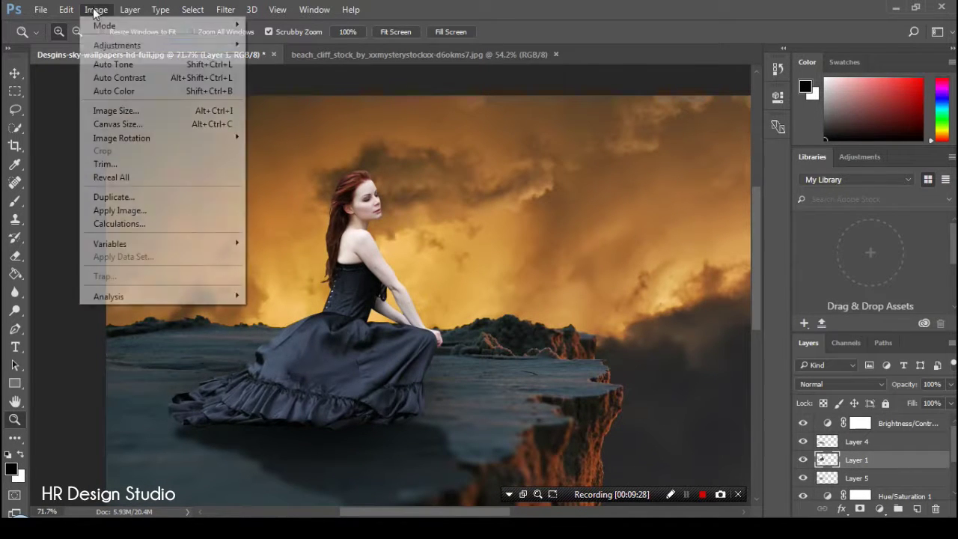
pyautogui.click(330, 259)
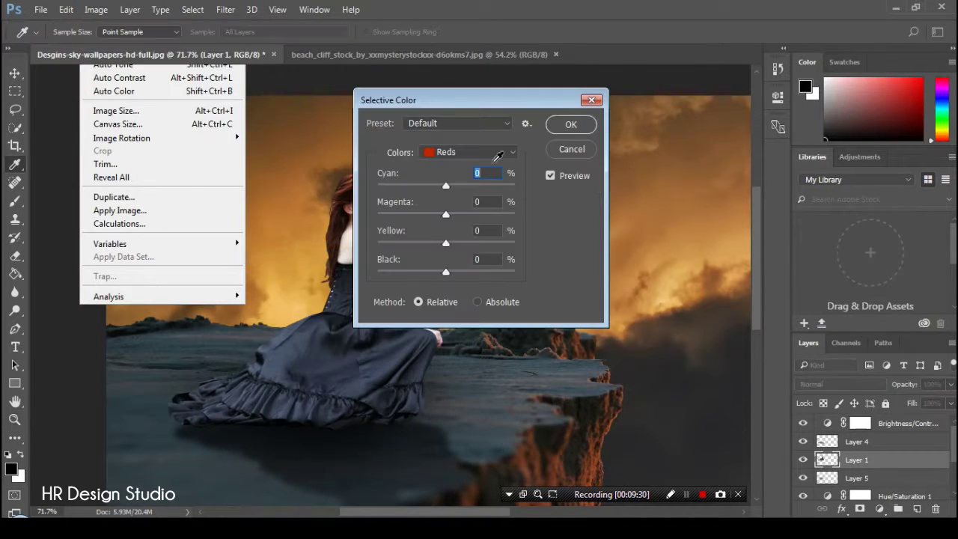
pyautogui.click(476, 152)
pyautogui.click(454, 274)
pyautogui.moveTo(404, 99); pyautogui.dragTo(607, 122)
pyautogui.moveTo(649, 295); pyautogui.dragTo(677, 295)
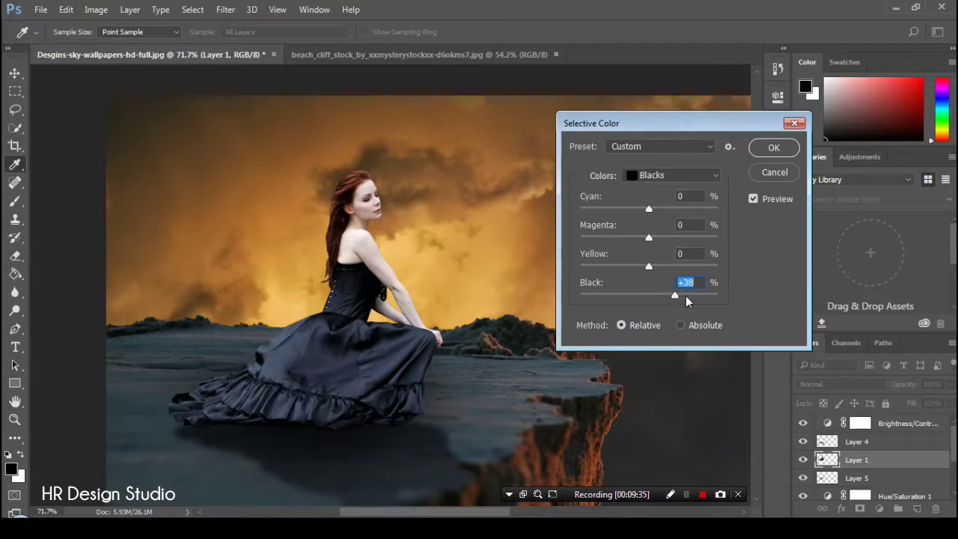
pyautogui.click(669, 175)
pyautogui.click(652, 196)
pyautogui.click(666, 267)
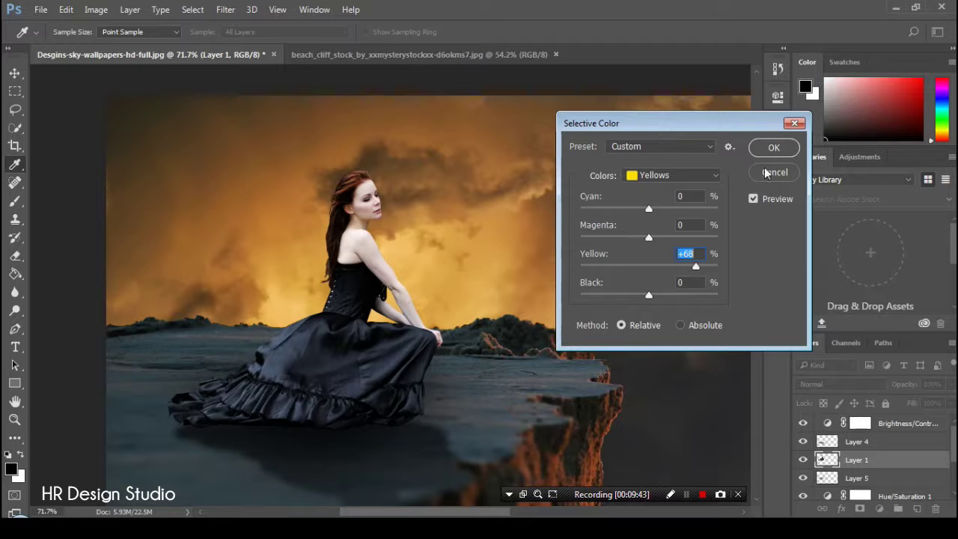
pyautogui.click(774, 148)
# Step: Zoom in and out to review the woman against the whole cliff scene
pyautogui.press('z')
pyautogui.moveTo(363, 271)
pyautogui.mouseDown()
pyautogui.moveTo(286, 317)
pyautogui.moveTo(259, 277)
pyautogui.mouseUp()
pyautogui.moveTo(190, 232); pyautogui.dragTo(278, 277)
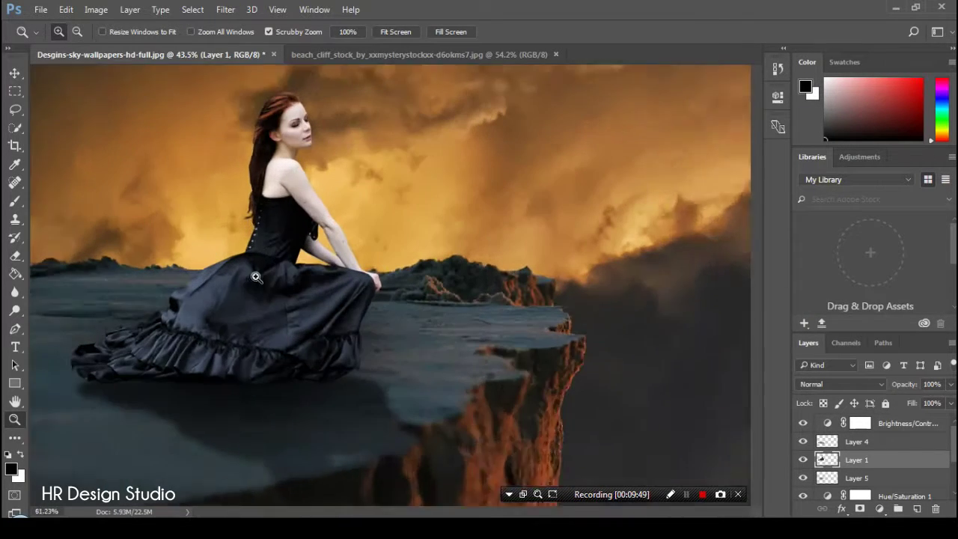
pyautogui.moveTo(362, 297); pyautogui.dragTo(333, 298)
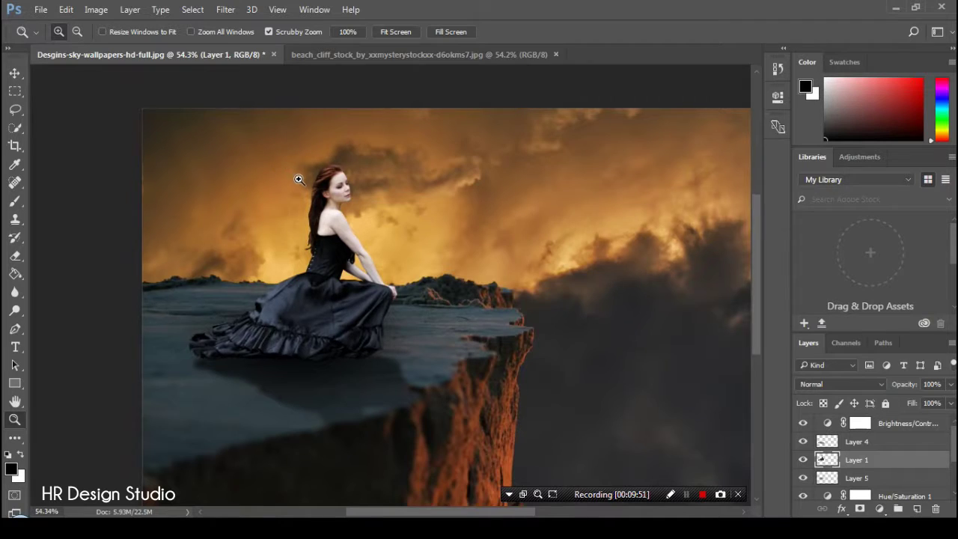
pyautogui.moveTo(299, 180); pyautogui.dragTo(326, 181)
pyautogui.click(239, 12)
pyautogui.moveTo(239, 245)
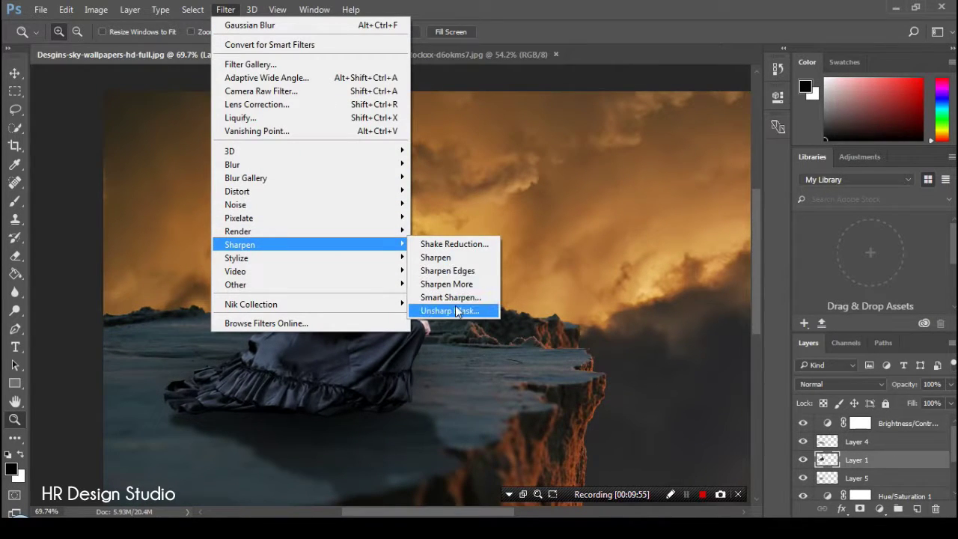
# Step: Apply Unsharp Mask to the woman's layer: Amount 42%, Radius 6.7 px, Threshold 0
pyautogui.click(452, 310)
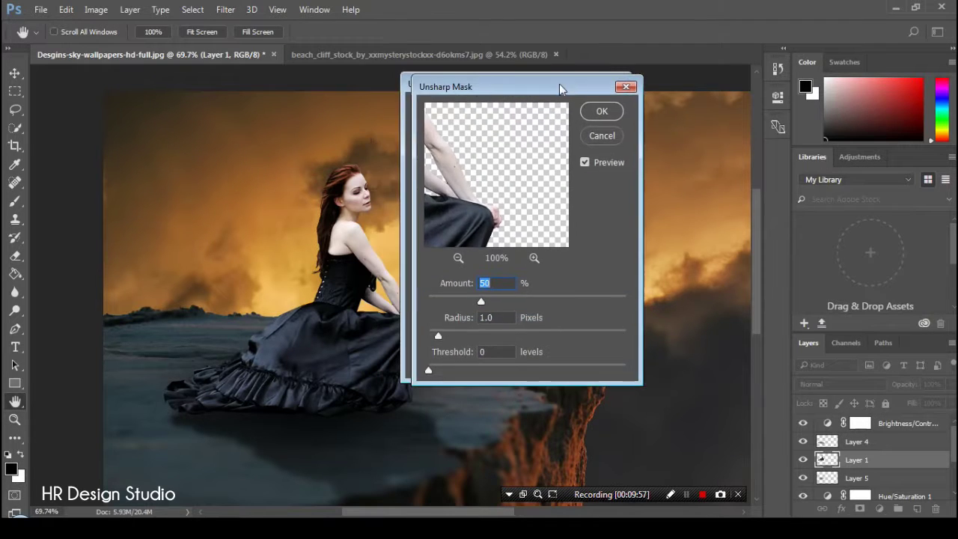
pyautogui.click(585, 335)
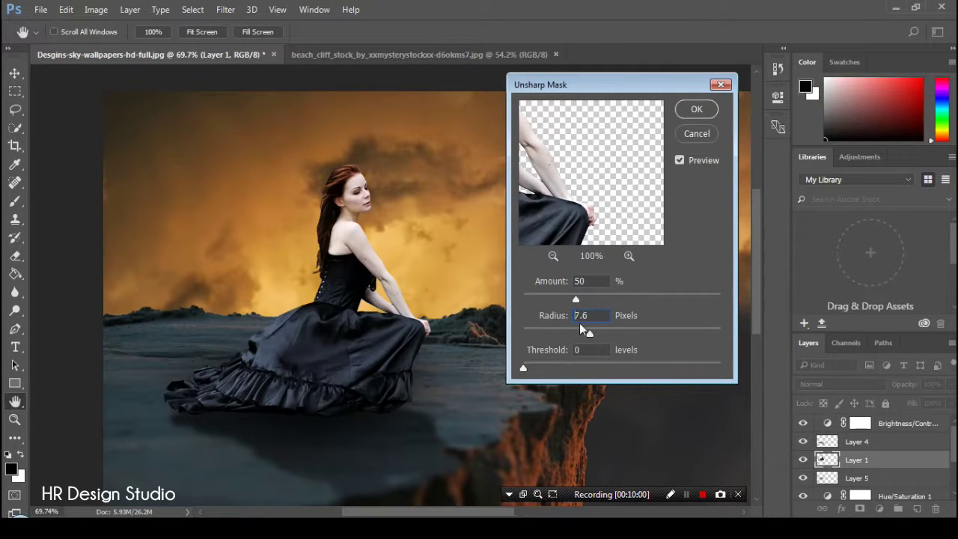
pyautogui.click(584, 300)
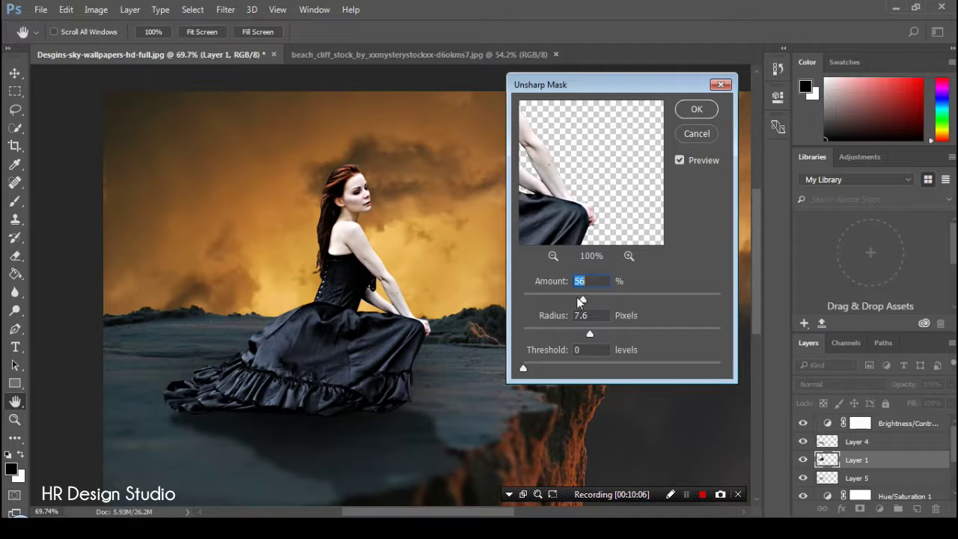
pyautogui.moveTo(581, 301); pyautogui.dragTo(568, 300)
pyautogui.click(585, 334)
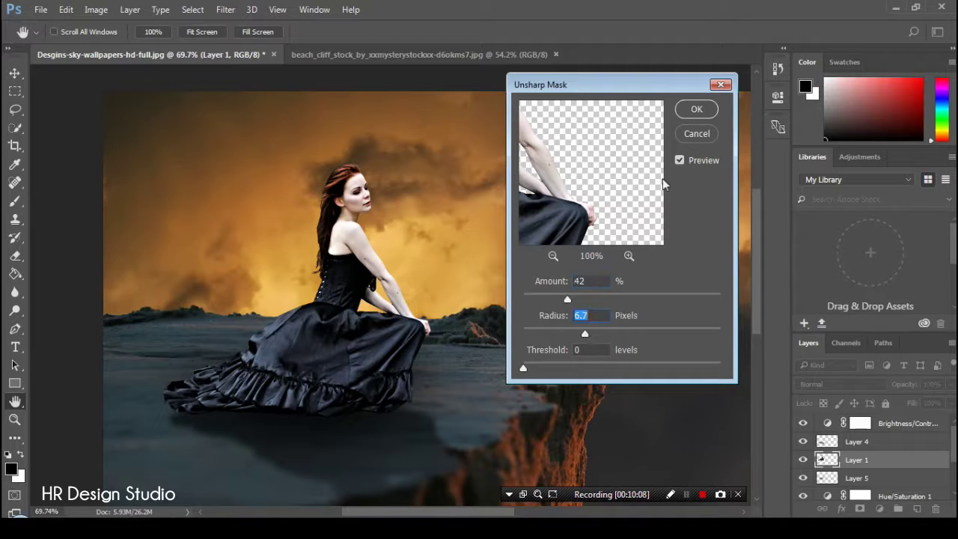
pyautogui.click(696, 109)
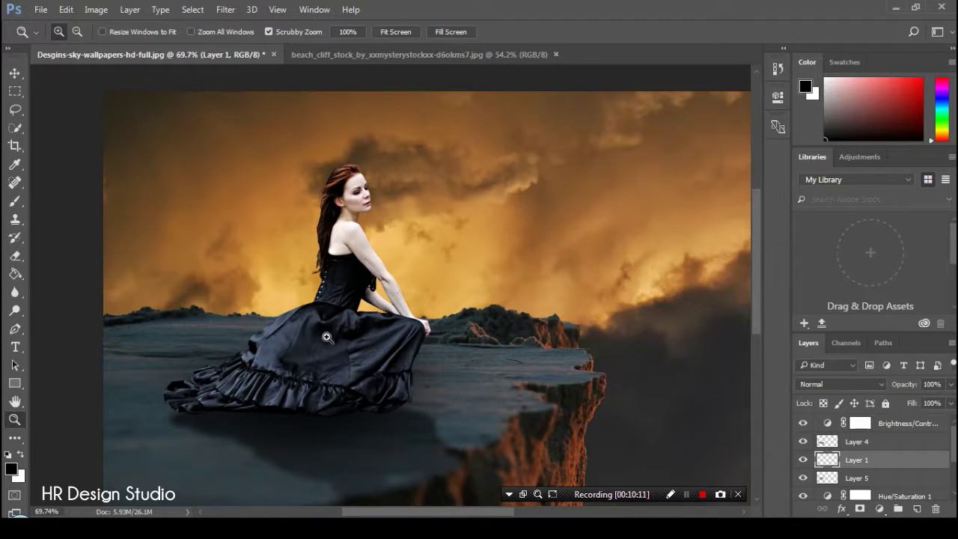
pyautogui.moveTo(257, 328); pyautogui.dragTo(641, 436)
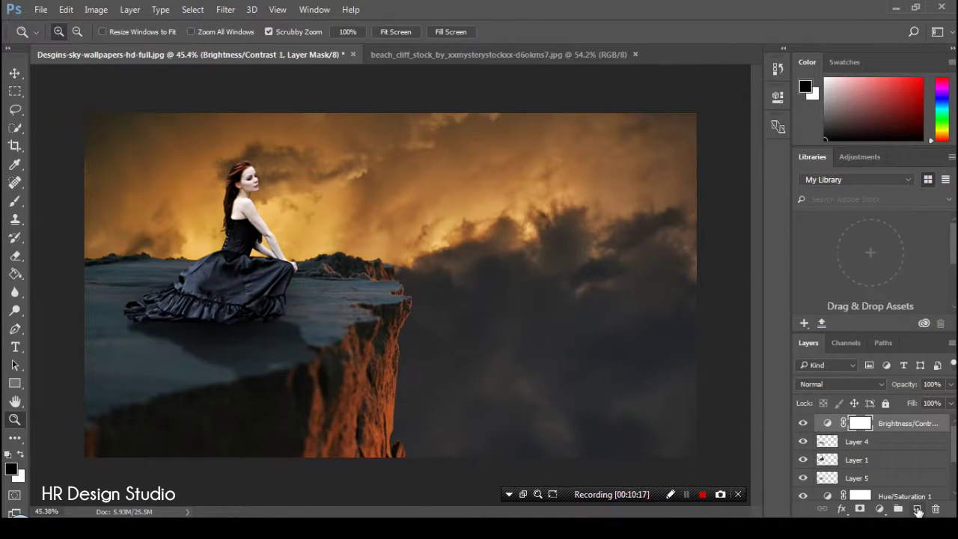
# Step: Paint a soft white glow in the sky with a 511 px white brush
pyautogui.click(12, 202)
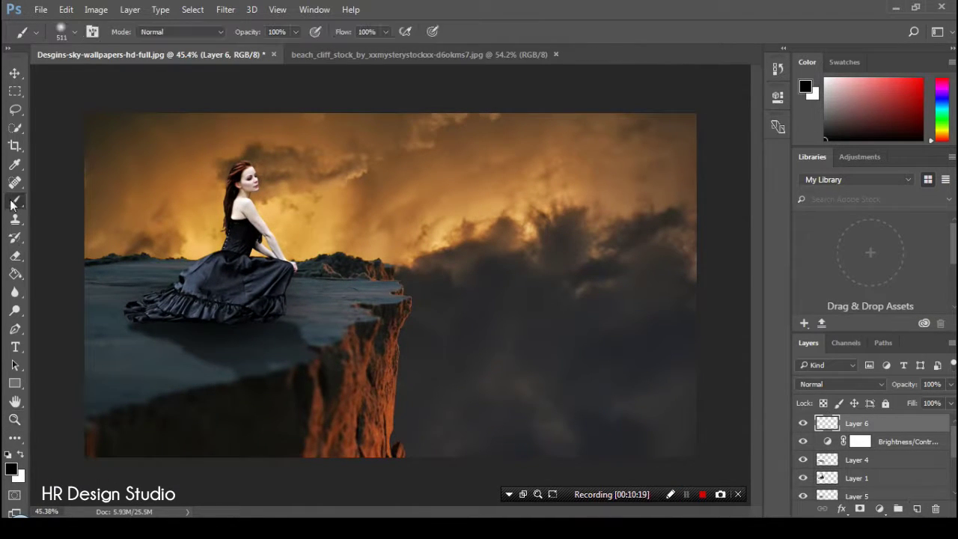
pyautogui.click(21, 455)
pyautogui.rightClick(461, 172)
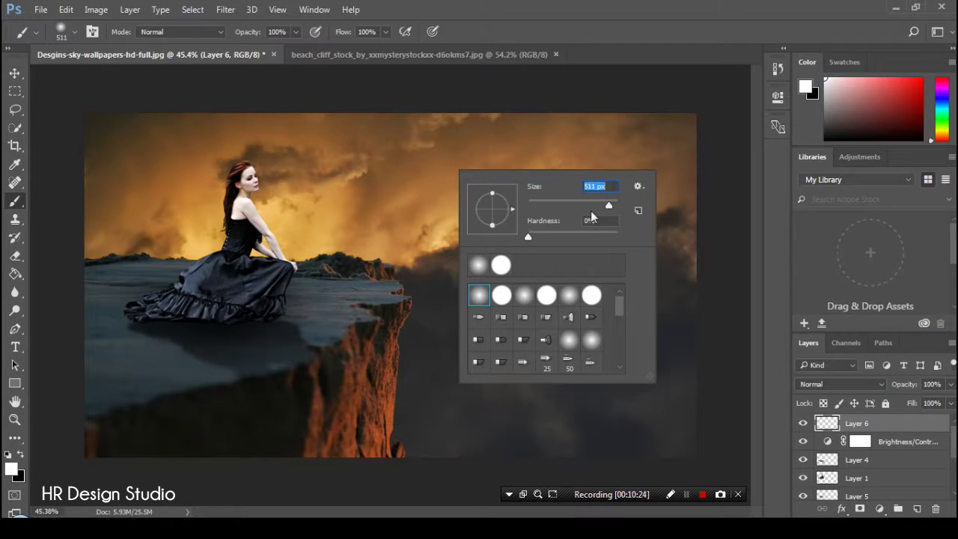
pyautogui.moveTo(611, 203); pyautogui.dragTo(606, 204)
pyautogui.moveTo(612, 206); pyautogui.dragTo(609, 207)
pyautogui.write('511')
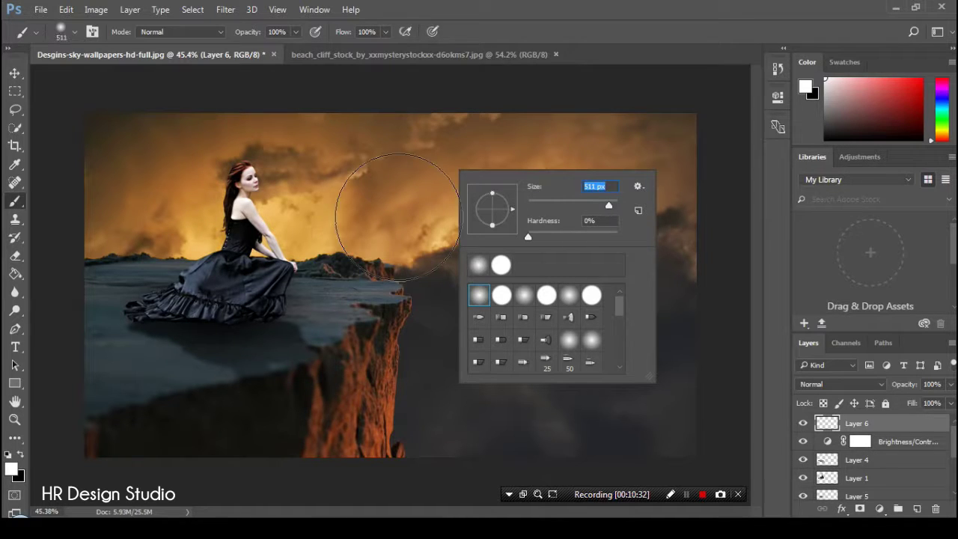
pyautogui.press('Return')
pyautogui.click(358, 211)
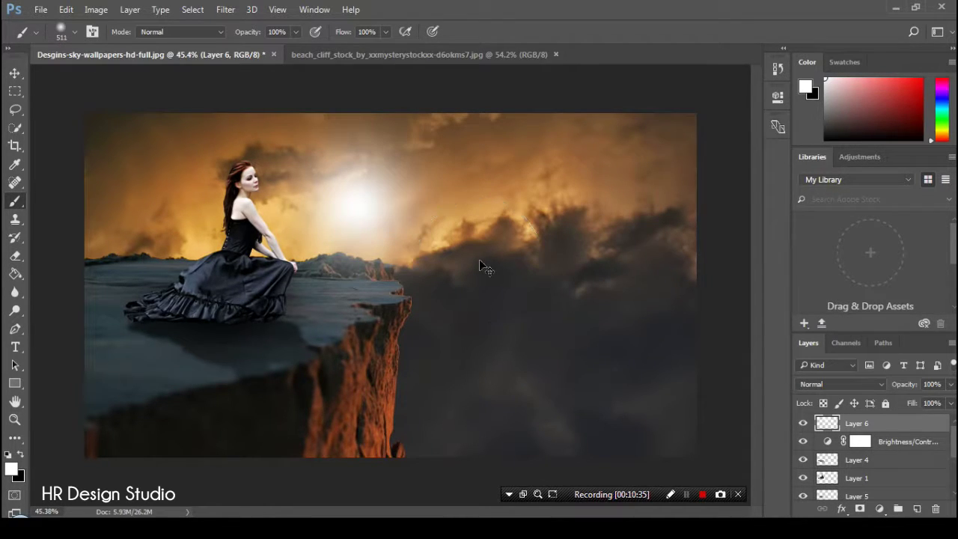
# Step: Enlarge the white glow proportionally with Free Transform and shift it left
pyautogui.hotkey('ctrl', 't')
pyautogui.click(248, 33)
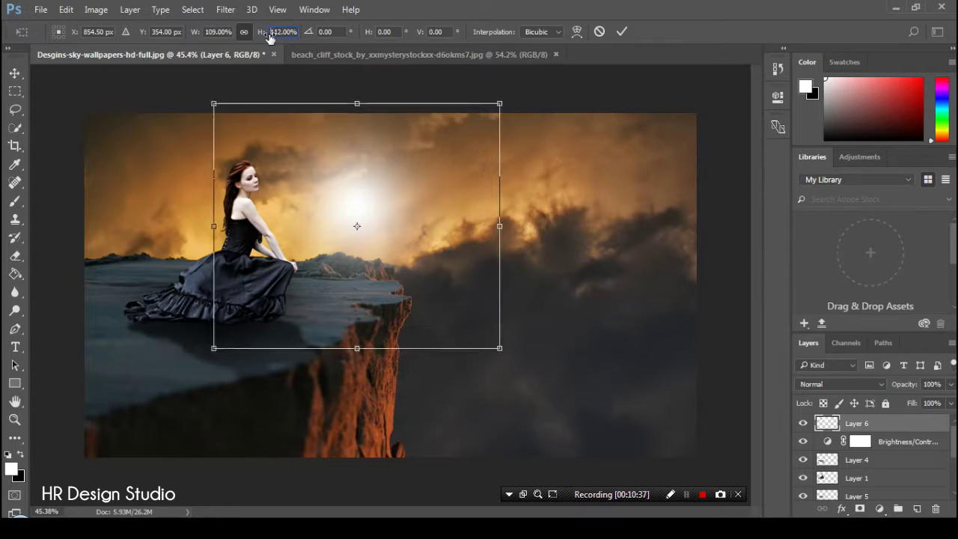
pyautogui.moveTo(261, 32); pyautogui.dragTo(292, 31)
pyautogui.moveTo(396, 170)
pyautogui.mouseDown()
pyautogui.moveTo(372, 170)
pyautogui.moveTo(381, 175)
pyautogui.mouseUp()
pyautogui.click(625, 32)
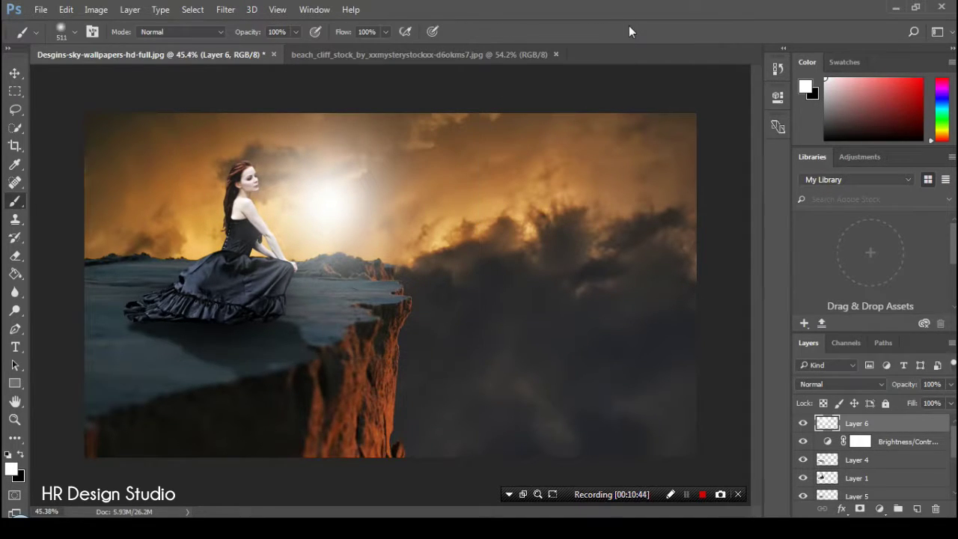
pyautogui.click(15, 419)
pyautogui.moveTo(300, 243); pyautogui.dragTo(172, 235)
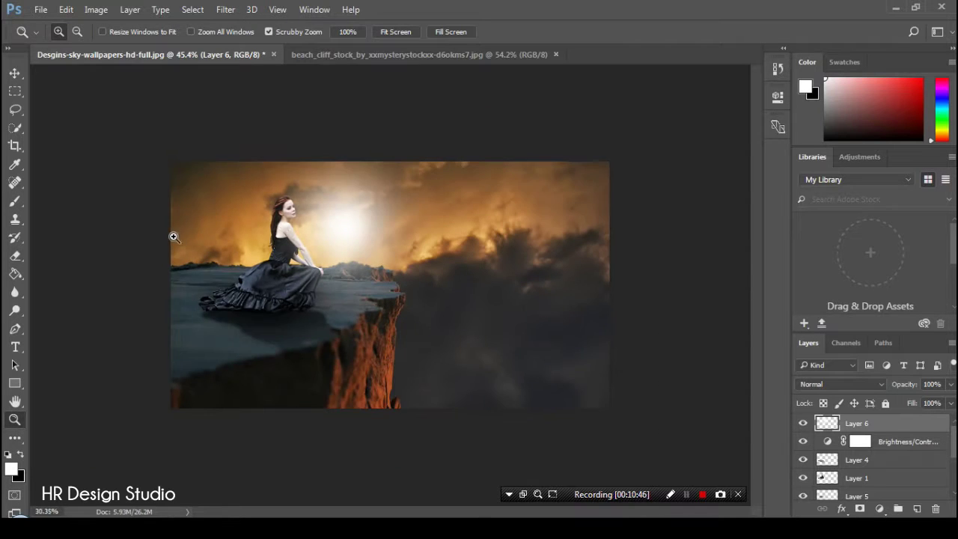
pyautogui.moveTo(435, 222)
pyautogui.mouseDown()
pyautogui.moveTo(460, 240)
pyautogui.moveTo(492, 235)
pyautogui.mouseUp()
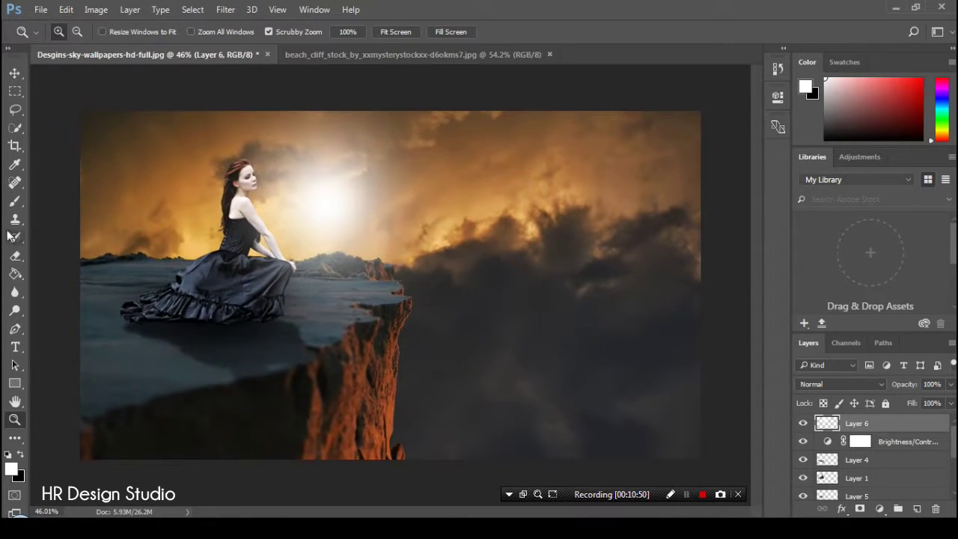
# Step: Set the foreground colour to yellow #ffc600, then undo a trial yellow sun dab
pyautogui.click(15, 200)
pyautogui.click(11, 470)
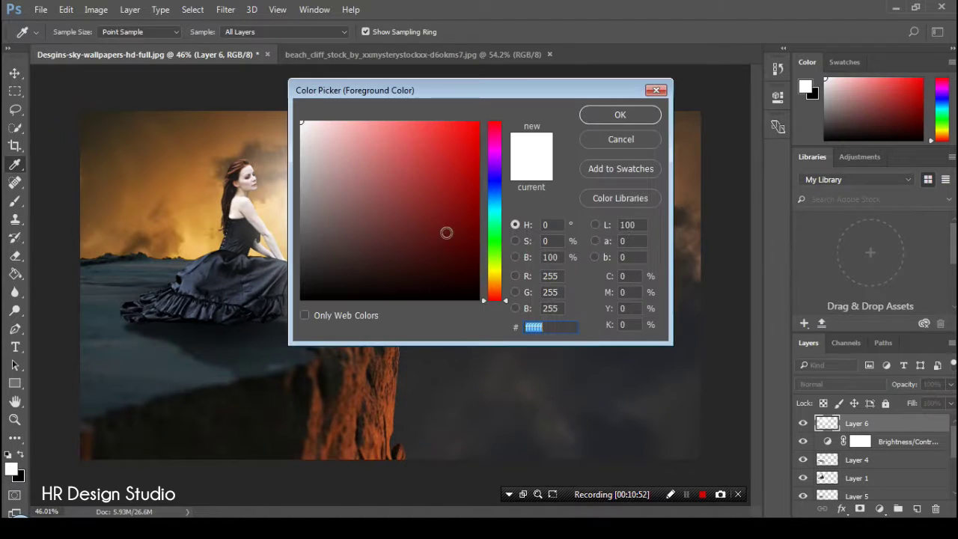
pyautogui.moveTo(500, 293); pyautogui.dragTo(491, 277)
pyautogui.click(479, 122)
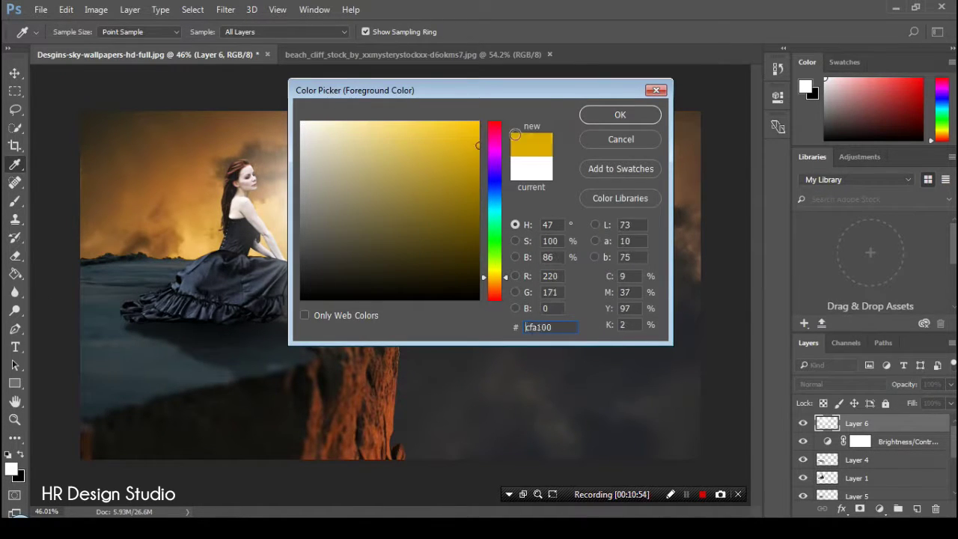
pyautogui.click(620, 114)
pyautogui.click(321, 198)
pyautogui.click(66, 9)
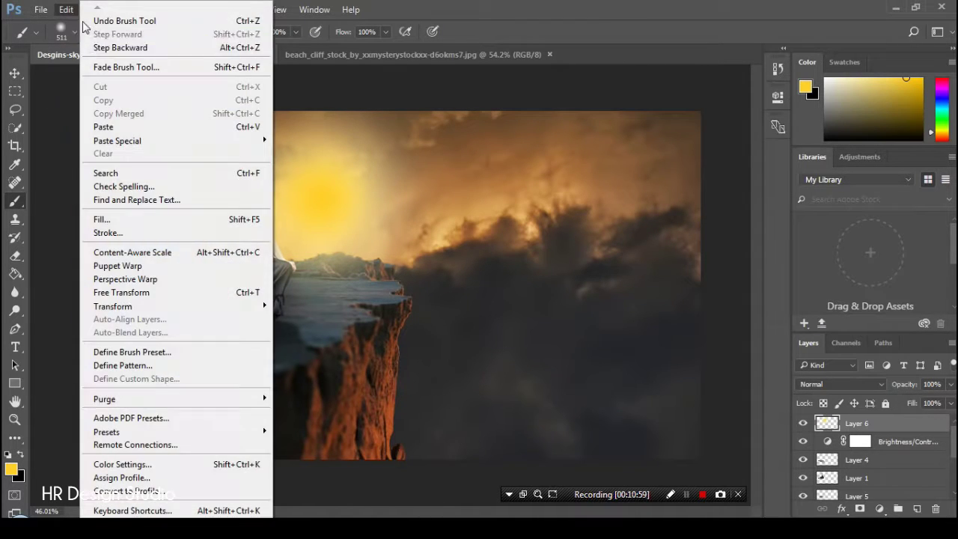
pyautogui.click(104, 54)
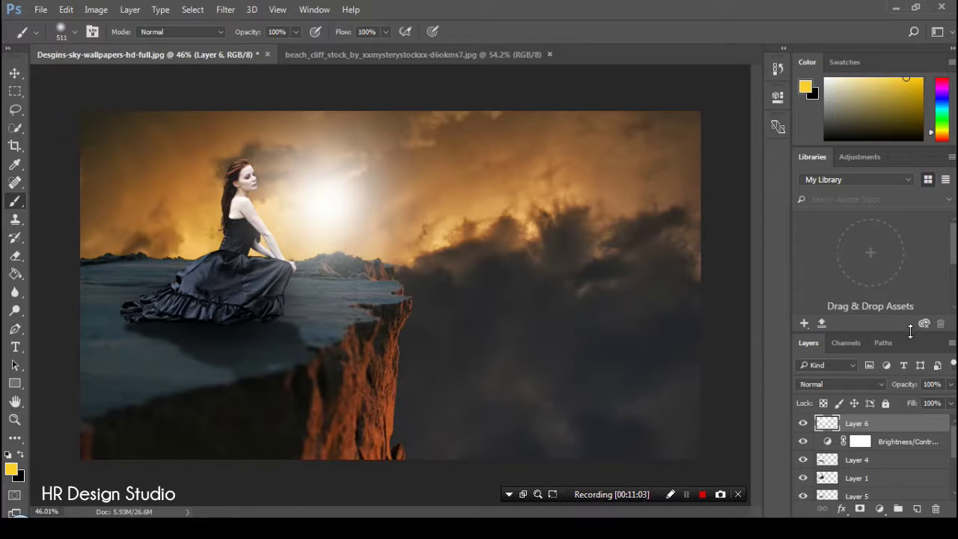
# Step: Enlarge the Layers panel to show more of the layer stack
pyautogui.moveTo(911, 330); pyautogui.dragTo(912, 285)
pyautogui.moveTo(898, 396)
pyautogui.mouseDown()
pyautogui.moveTo(884, 438)
pyautogui.moveTo(891, 477)
pyautogui.mouseUp()
pyautogui.scroll(-1, 891, 452)
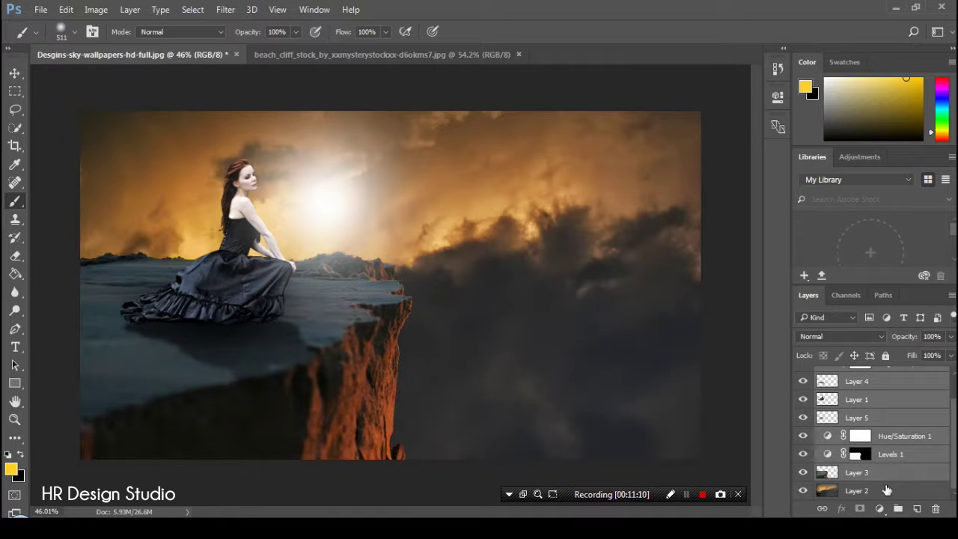
# Step: Merge all the selected layers into a single layer
pyautogui.scroll(2, 885, 438)
pyautogui.rightClick(895, 377)
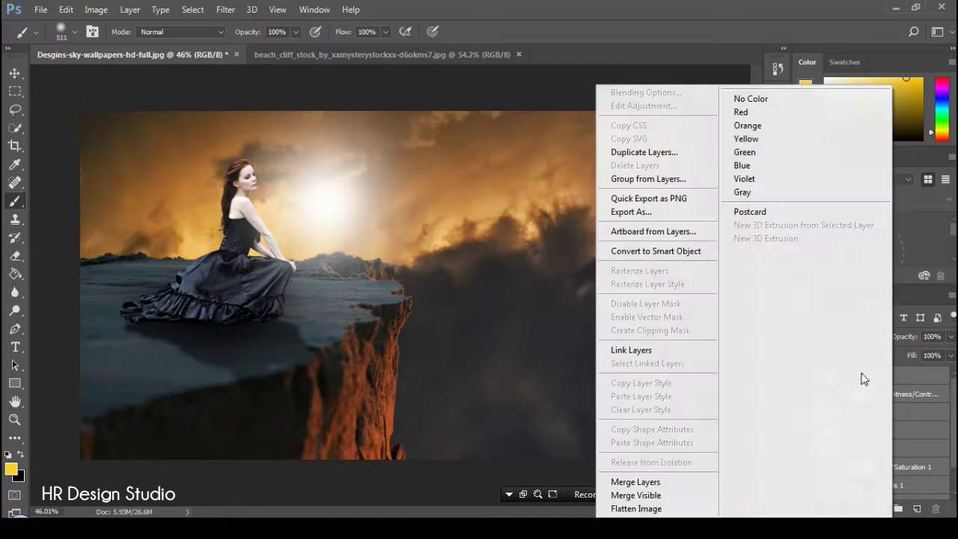
pyautogui.click(662, 480)
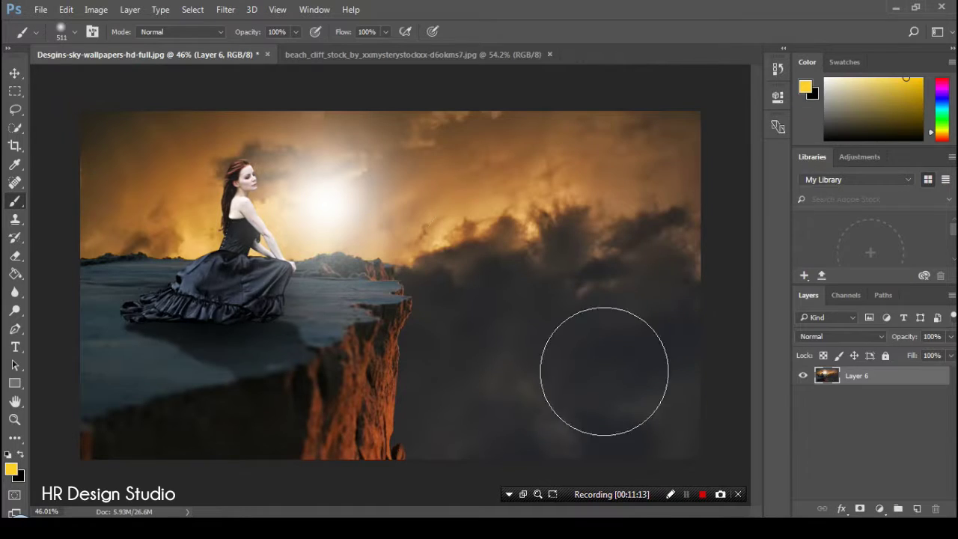
# Step: In Camera Raw, set Contrast +30, Highlights -29, Whites -99, Clarity +46, Vibrance +22
pyautogui.click(227, 9)
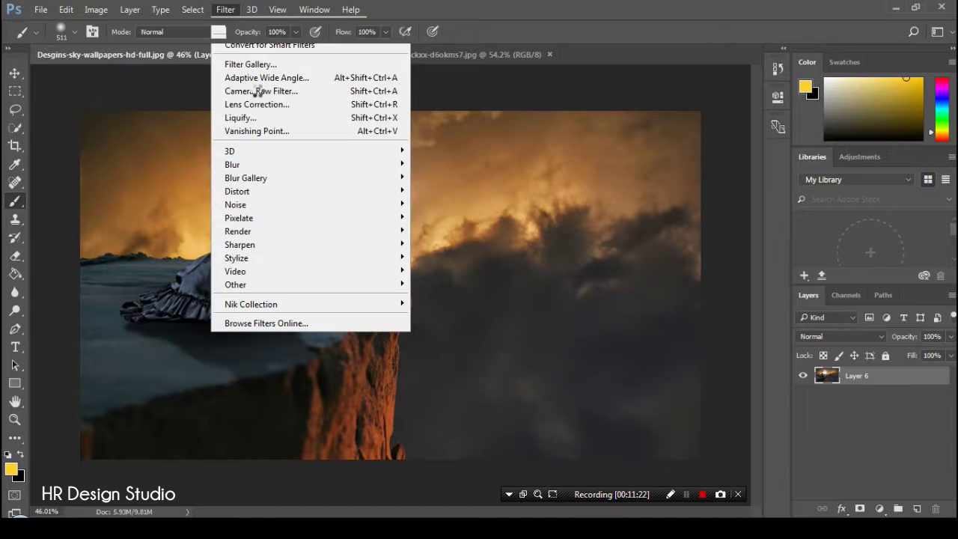
pyautogui.click(256, 90)
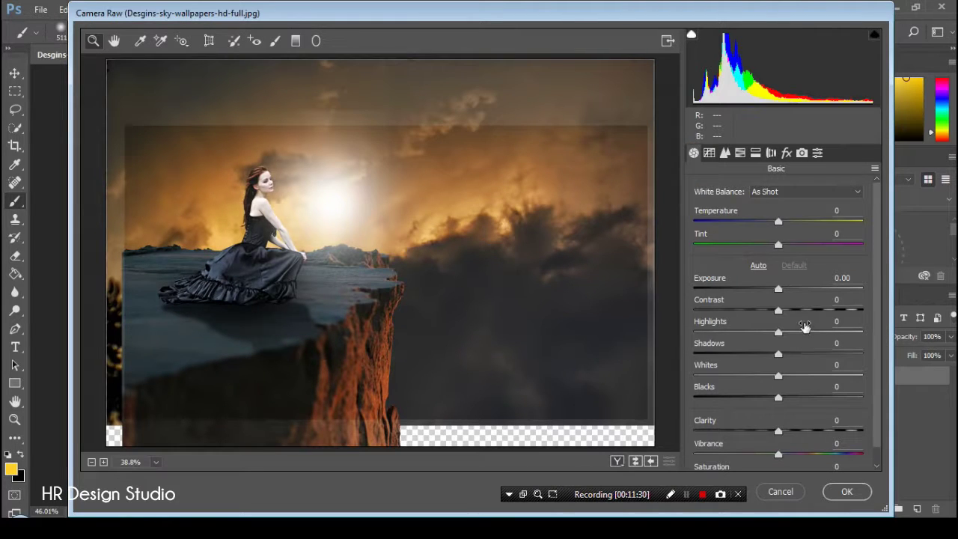
pyautogui.moveTo(809, 432)
pyautogui.mouseDown()
pyautogui.moveTo(836, 433)
pyautogui.moveTo(816, 433)
pyautogui.mouseUp()
pyautogui.moveTo(779, 310); pyautogui.dragTo(807, 315)
pyautogui.moveTo(779, 376); pyautogui.dragTo(693, 376)
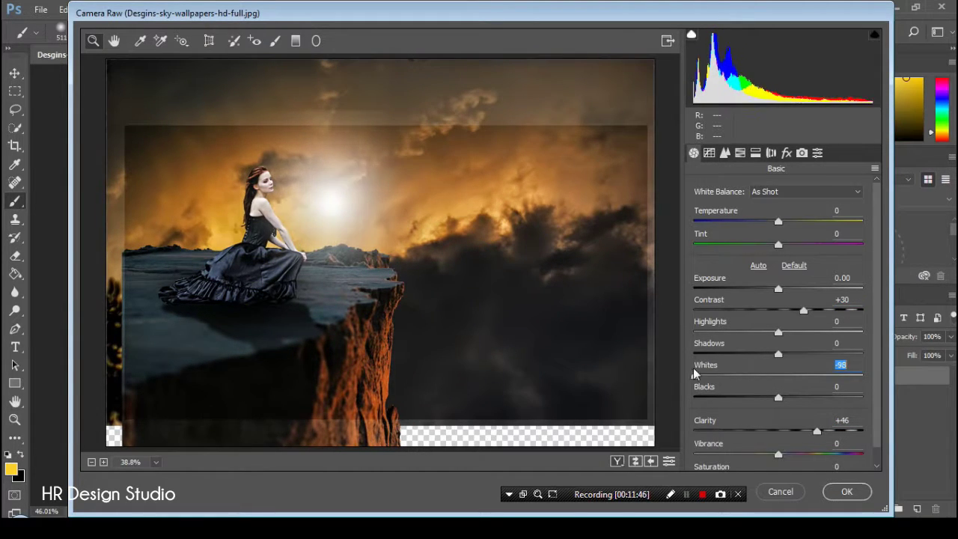
pyautogui.moveTo(810, 454); pyautogui.dragTo(796, 454)
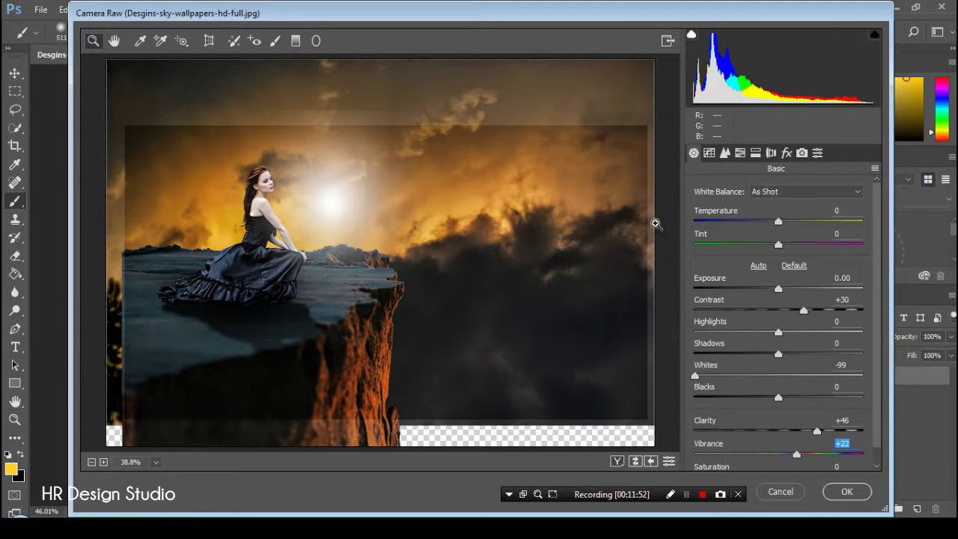
pyautogui.moveTo(776, 331); pyautogui.dragTo(752, 333)
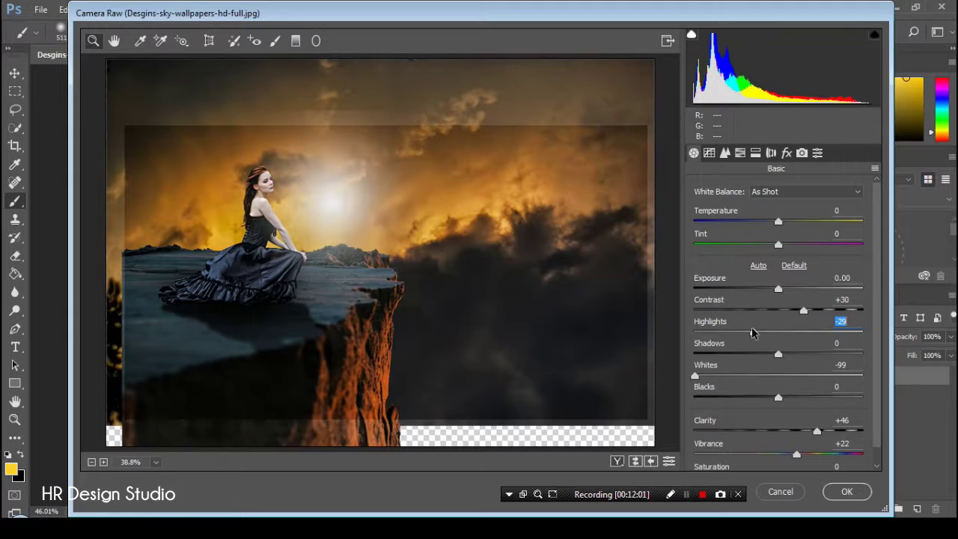
# Step: Add luminance noise reduction of 20 in Camera Raw's Detail panel
pyautogui.click(725, 153)
pyautogui.moveTo(693, 327); pyautogui.dragTo(726, 327)
pyautogui.click(709, 153)
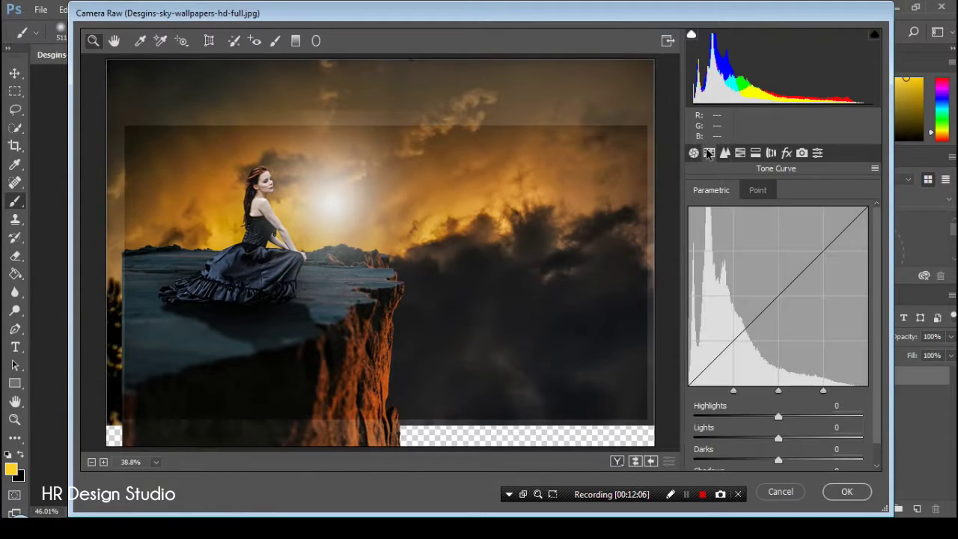
pyautogui.click(694, 153)
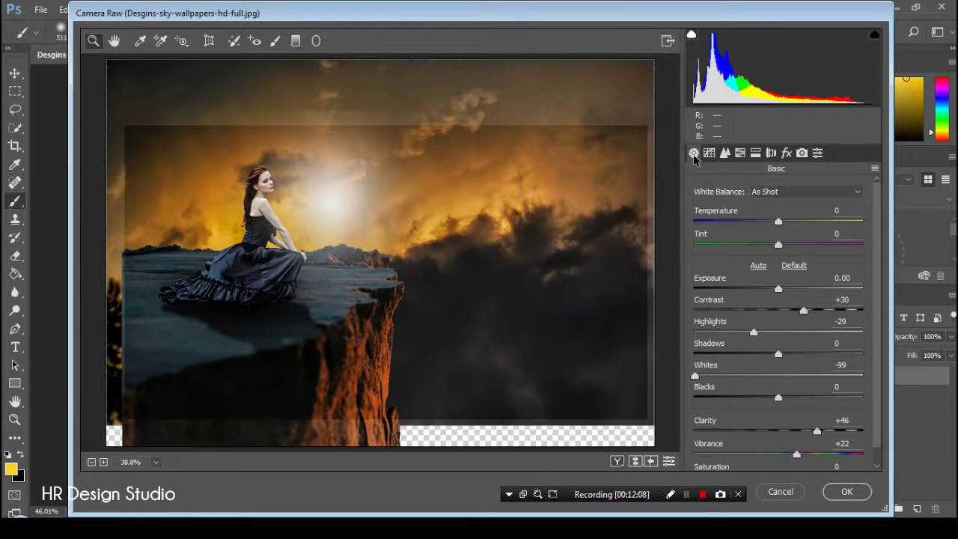
pyautogui.click(297, 41)
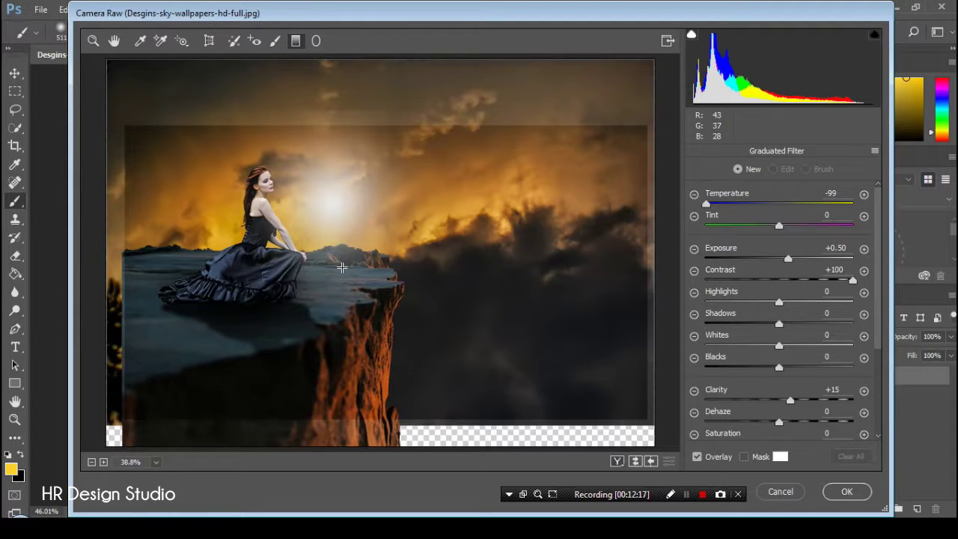
# Step: Draw a diagonal graduated filter from above the woman toward the lower right
pyautogui.click(129, 122)
pyautogui.moveTo(232, 197); pyautogui.dragTo(296, 343)
pyautogui.moveTo(369, 292); pyautogui.dragTo(487, 397)
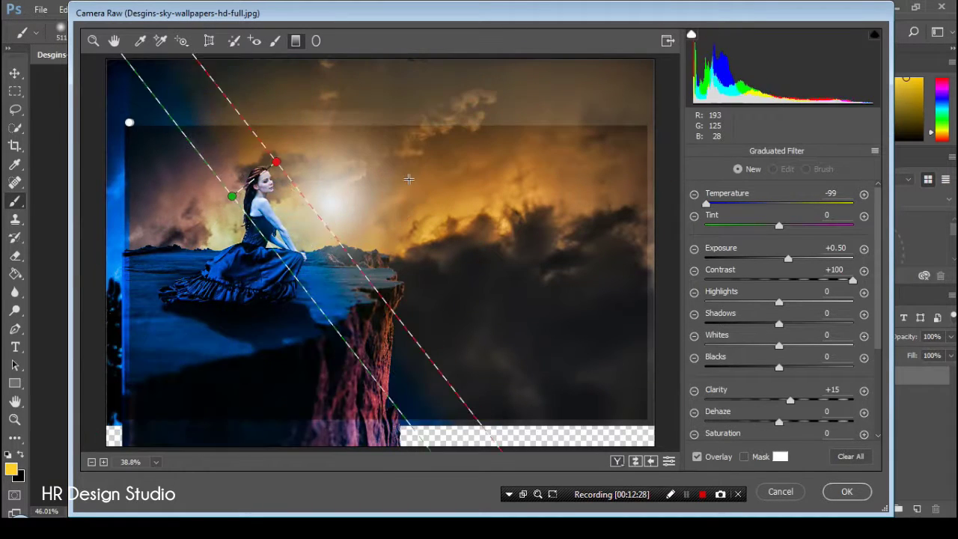
pyautogui.moveTo(247, 180); pyautogui.dragTo(170, 111)
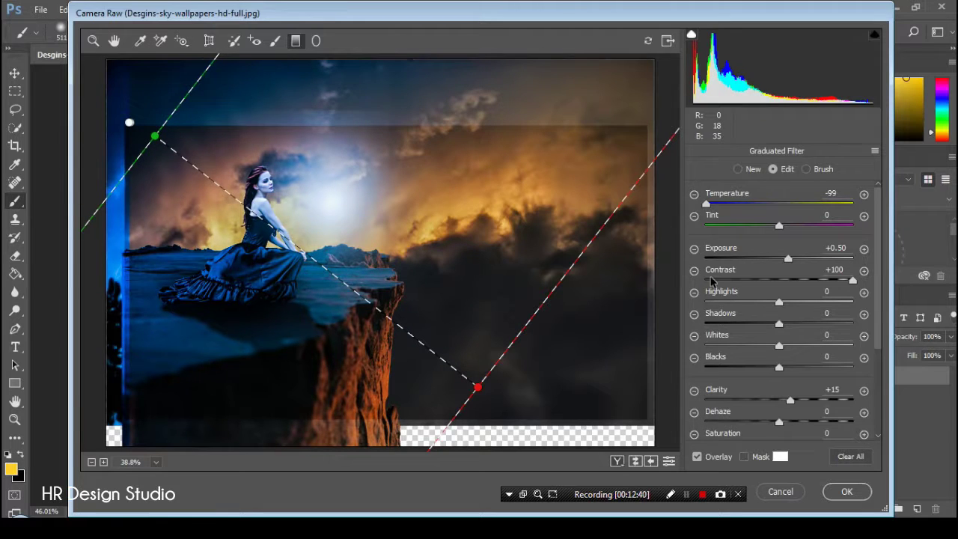
# Step: Set the gradient to Tint -44, Clarity +49, Shadows -100 and apply the Camera Raw edits
pyautogui.moveTo(778, 225)
pyautogui.mouseDown()
pyautogui.moveTo(746, 226)
pyautogui.moveTo(749, 205)
pyautogui.mouseUp()
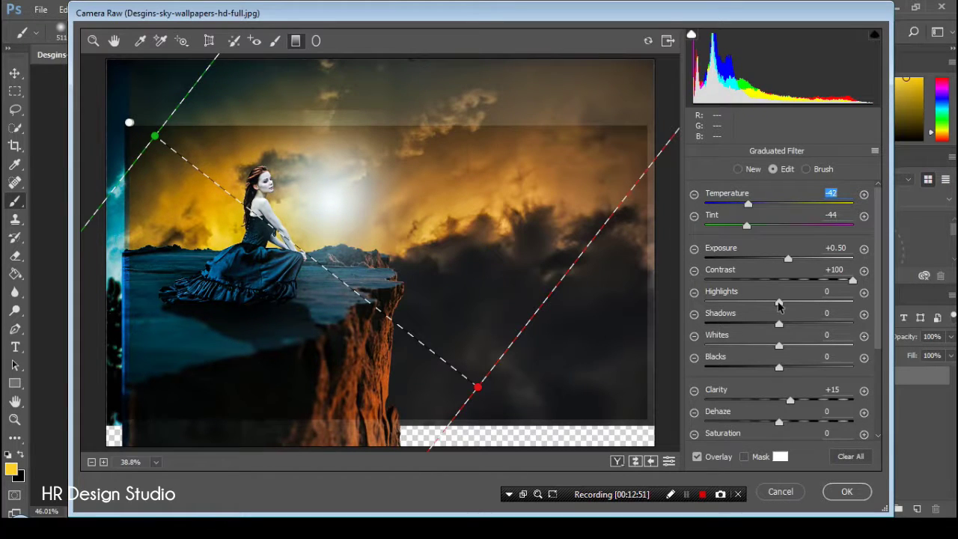
pyautogui.moveTo(792, 400); pyautogui.dragTo(815, 400)
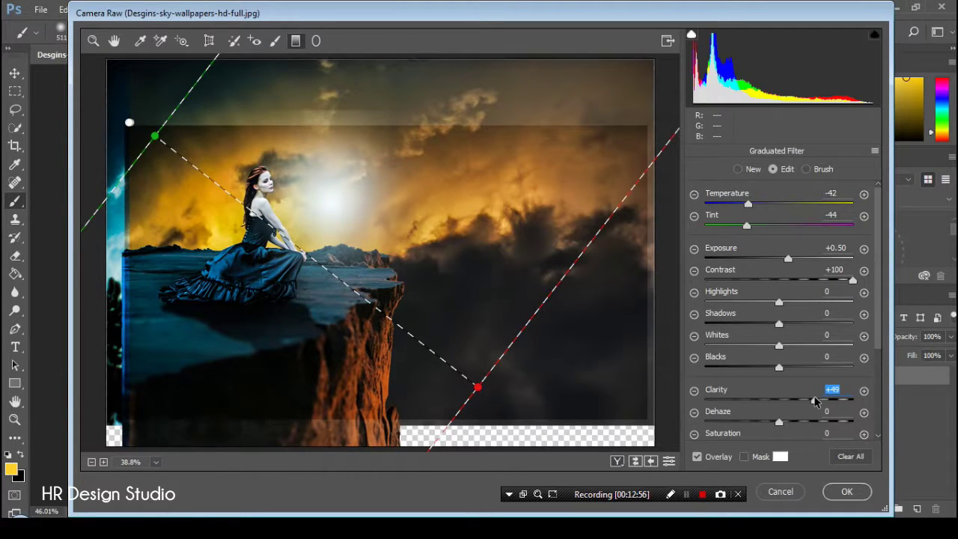
pyautogui.moveTo(779, 324); pyautogui.dragTo(698, 324)
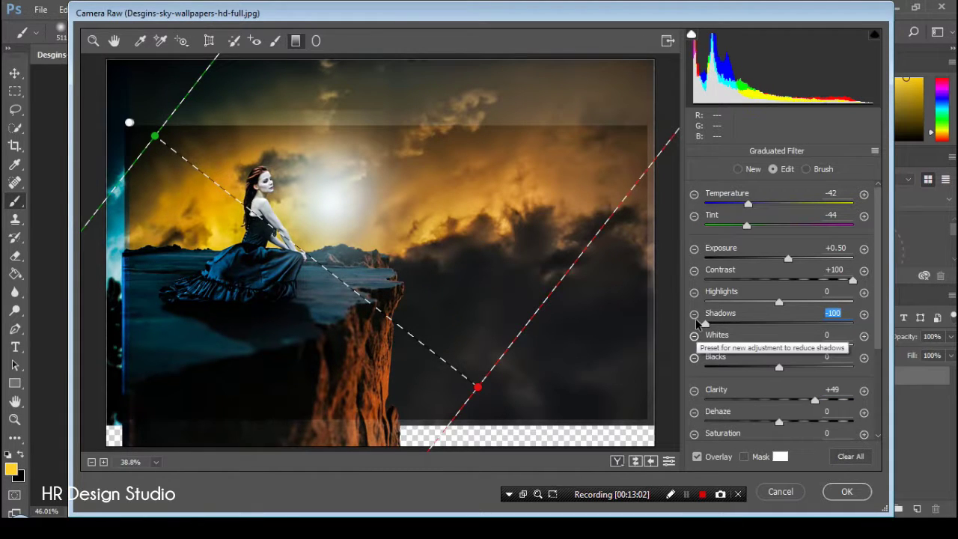
pyautogui.click(847, 491)
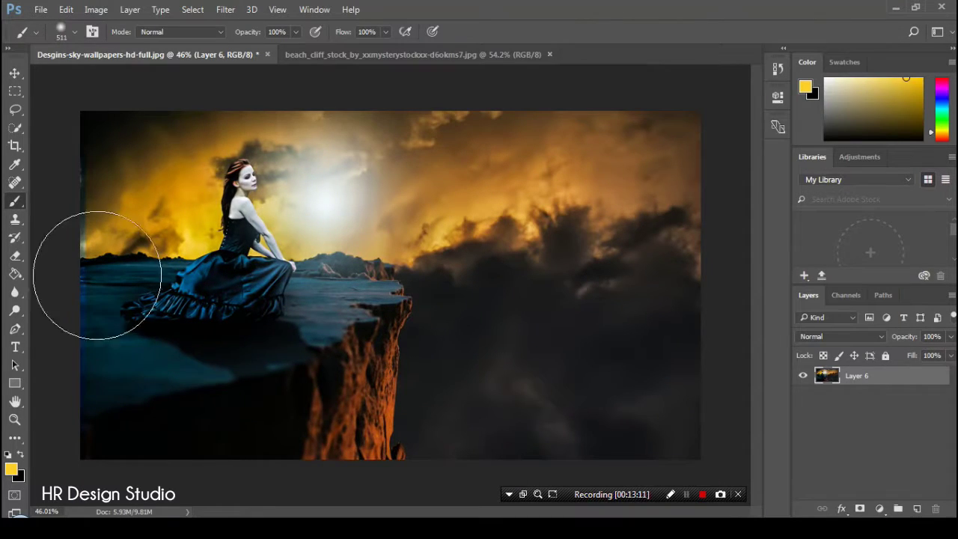
pyautogui.click(15, 109)
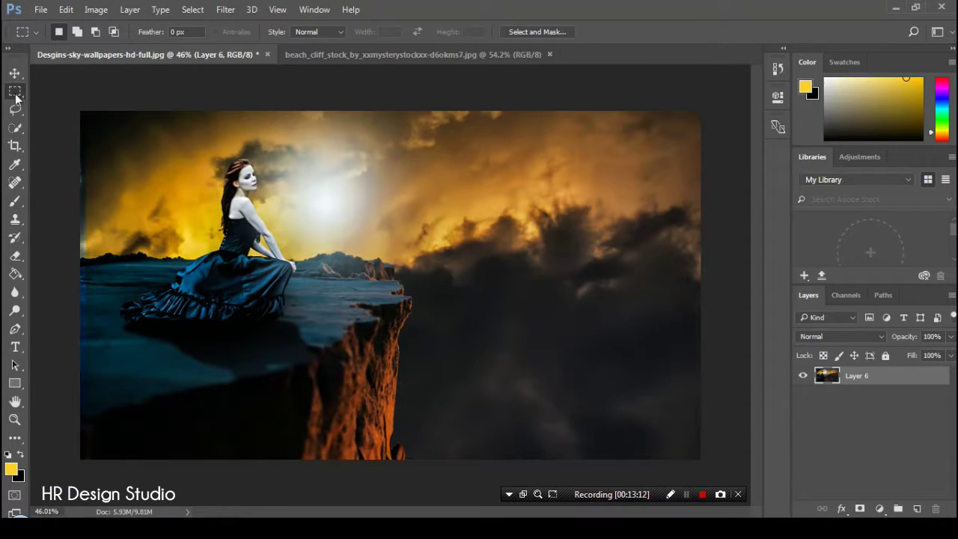
# Step: Crop in the image's left edge to trim away the empty border
pyautogui.click(15, 146)
pyautogui.moveTo(82, 286); pyautogui.dragTo(82, 288)
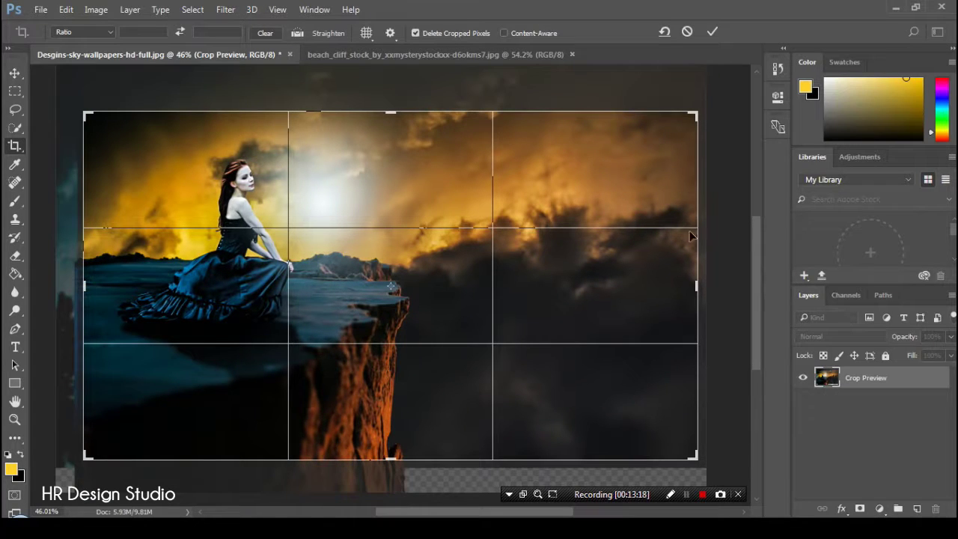
pyautogui.click(710, 31)
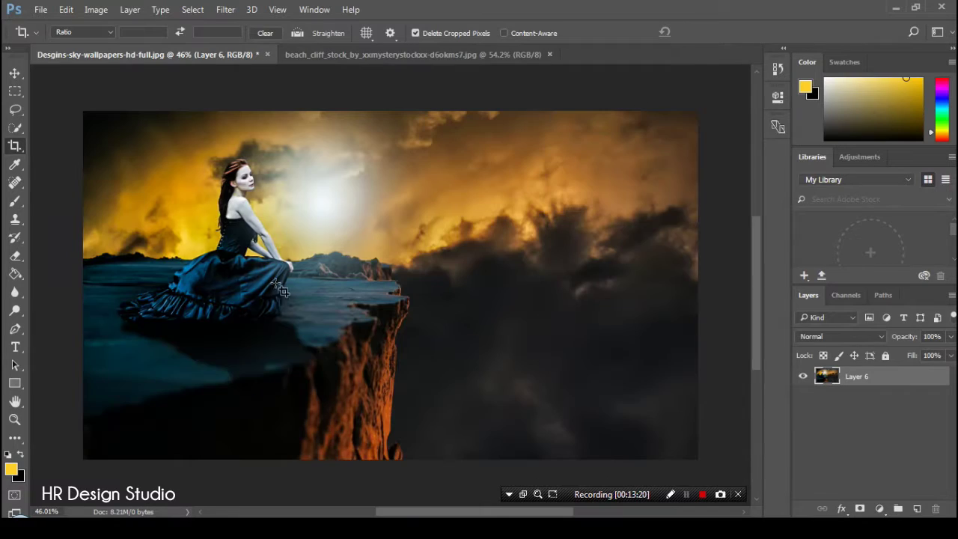
# Step: Launch Nik Collection's Color Efex Pro 4 on the cropped image
pyautogui.click(15, 419)
pyautogui.scroll(-5, 466, 267)
pyautogui.scroll(5, 465, 268)
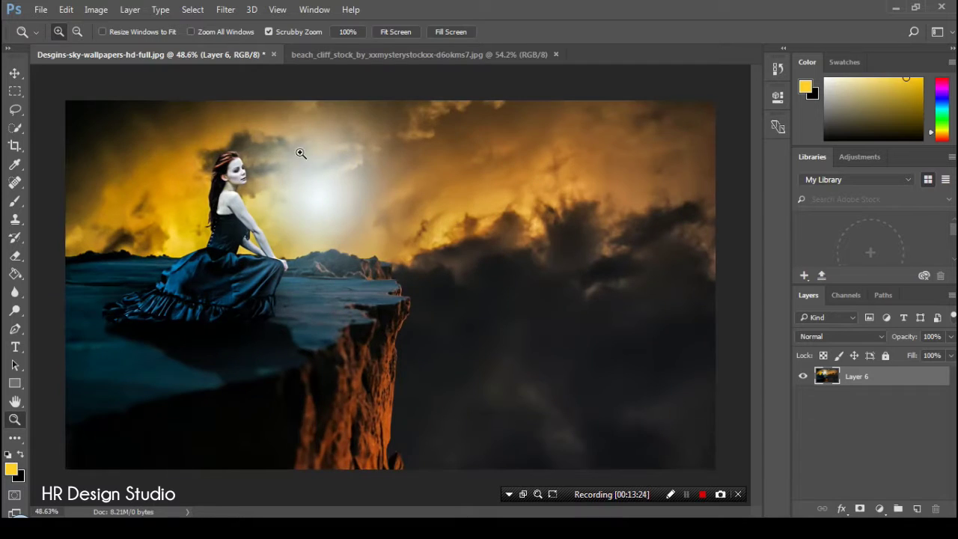
pyautogui.click(225, 9)
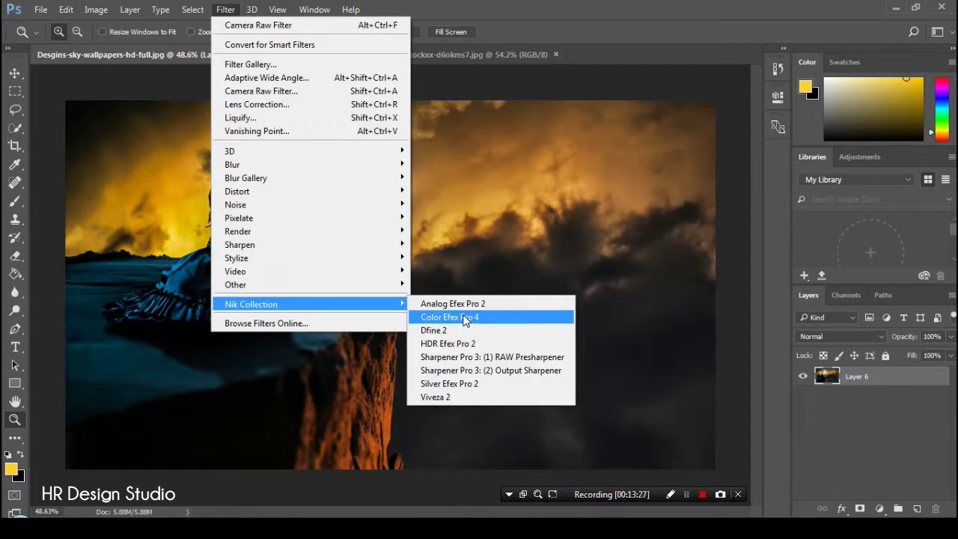
pyautogui.moveTo(251, 304)
pyautogui.click(471, 318)
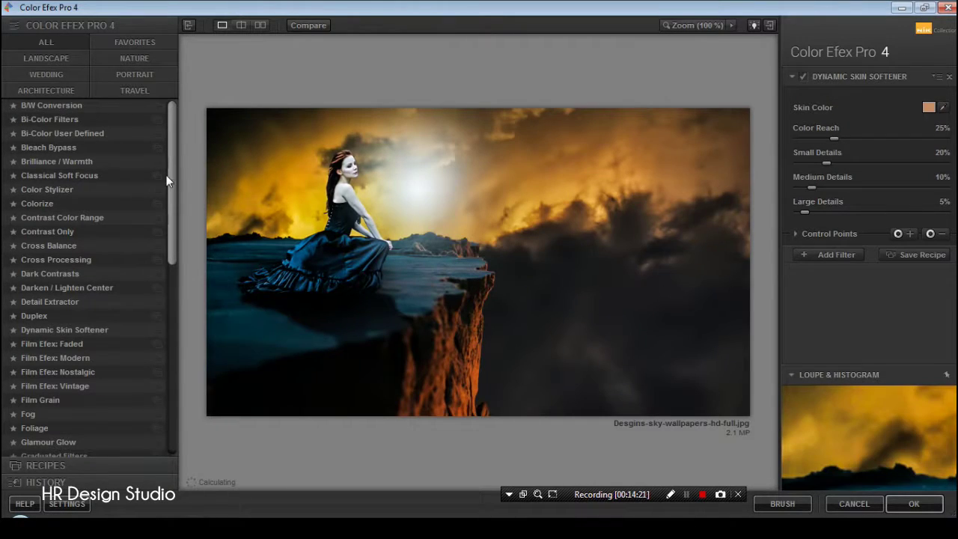
# Step: Preview Color Efex filters from B/W Conversion through Colorize on the cliff scene
pyautogui.click(54, 105)
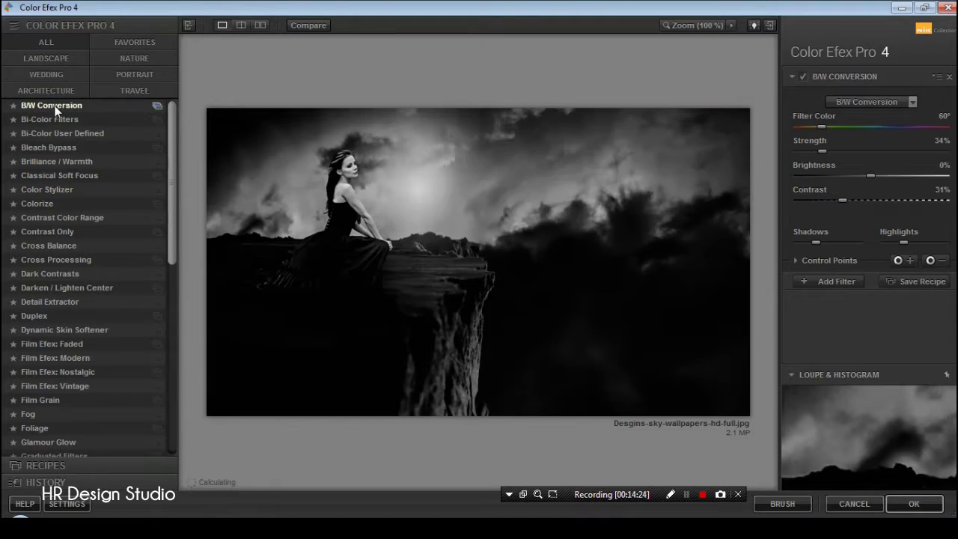
pyautogui.click(61, 120)
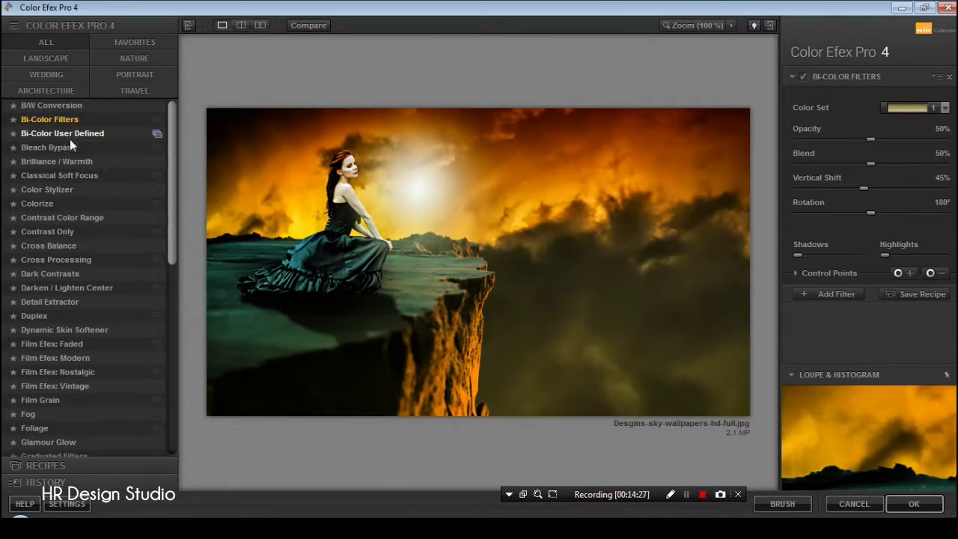
pyautogui.click(69, 138)
pyautogui.click(64, 148)
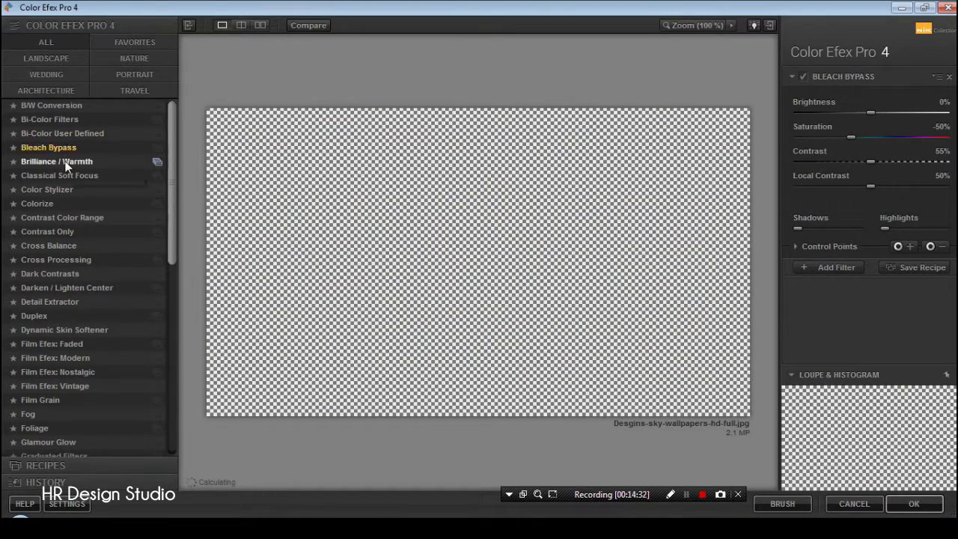
pyautogui.click(65, 162)
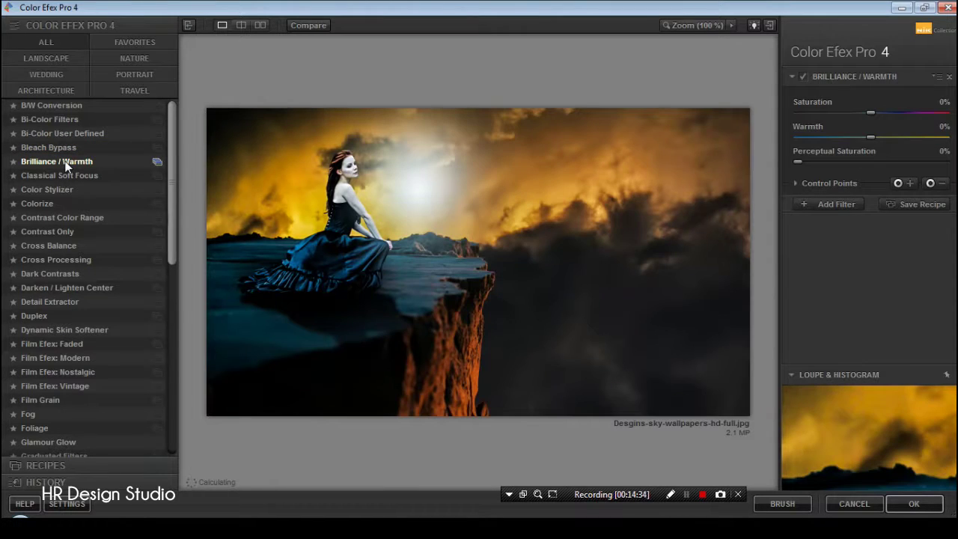
pyautogui.click(69, 180)
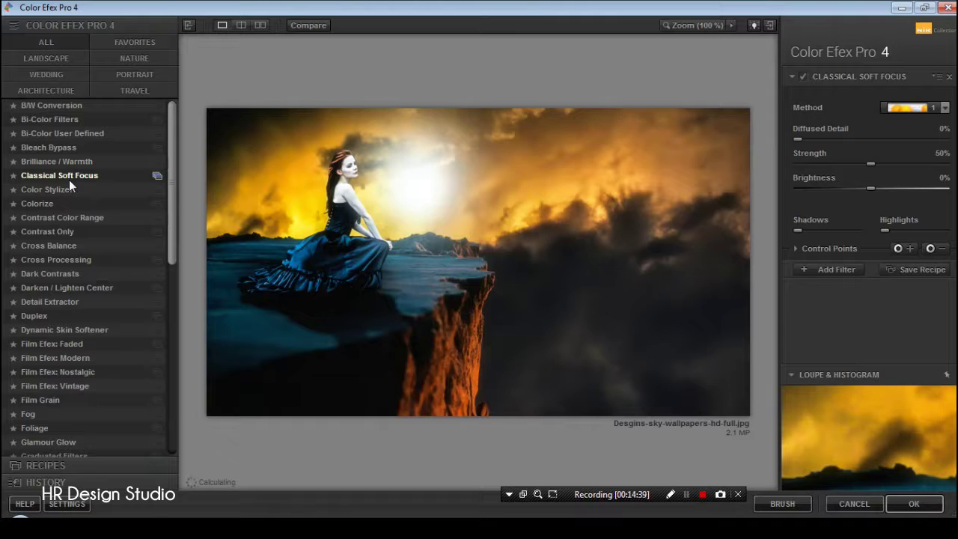
pyautogui.click(62, 189)
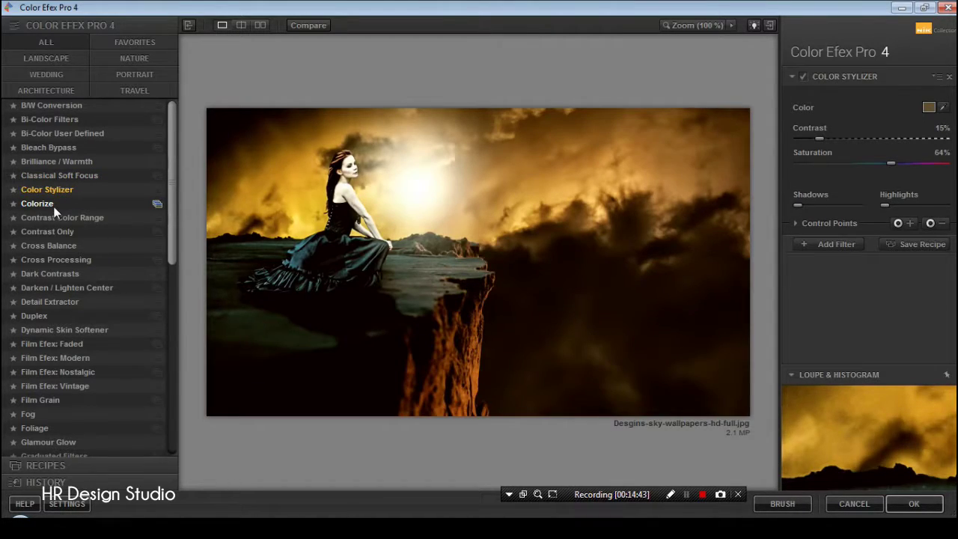
pyautogui.click(54, 208)
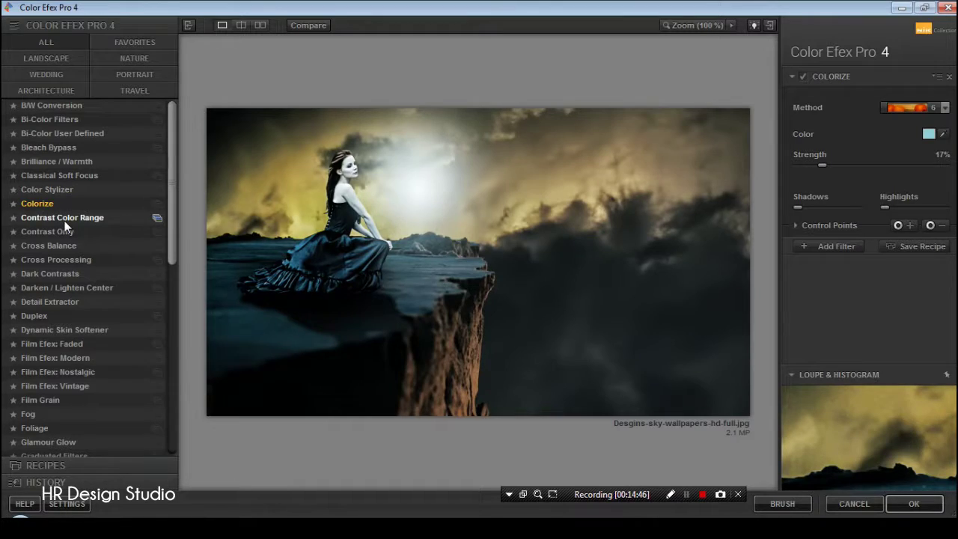
# Step: Choose the Contrast Only enhancement and apply it back to the Photoshop layer
pyautogui.click(64, 219)
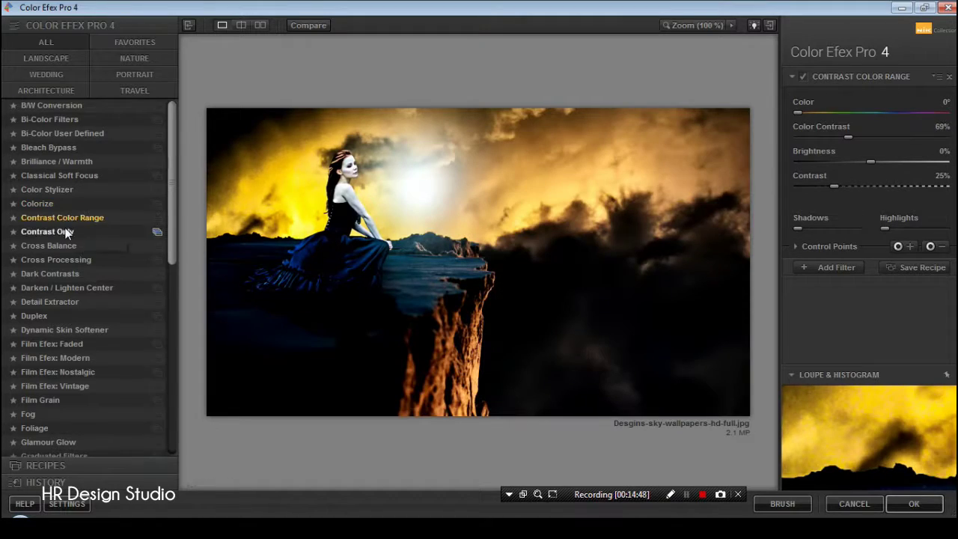
pyautogui.click(63, 231)
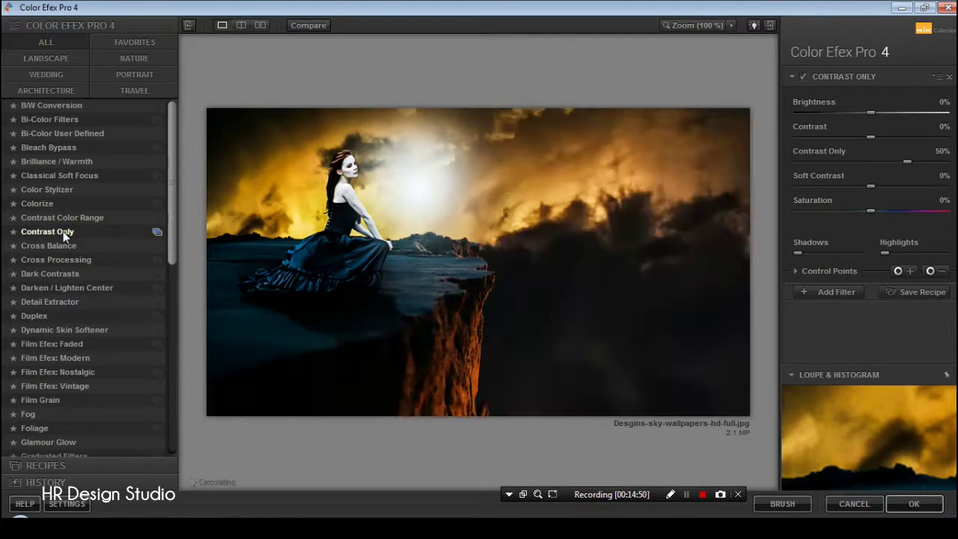
pyautogui.click(900, 508)
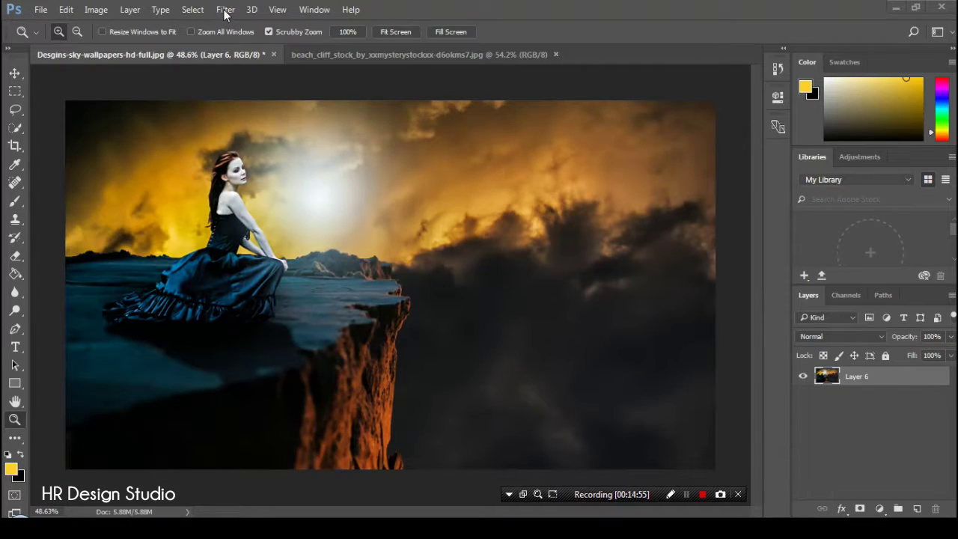
pyautogui.click(225, 11)
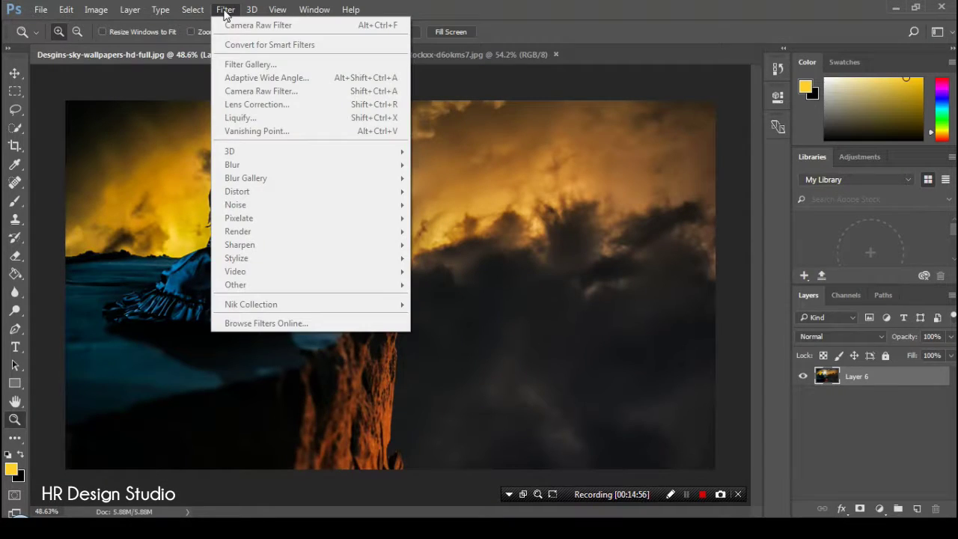
# Step: Add a Gradient Fill layer using the orange-to-purple preset
pyautogui.click(226, 11)
pyautogui.click(234, 27)
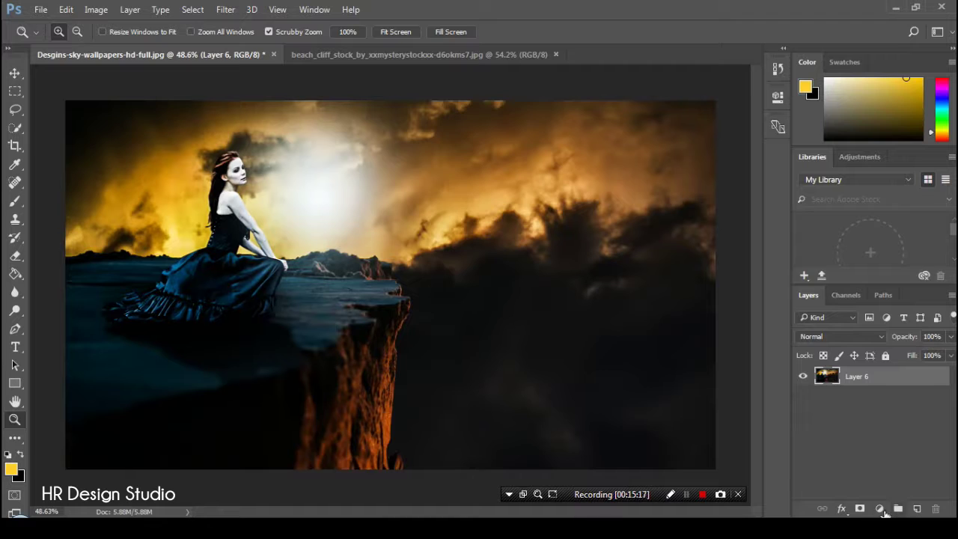
pyautogui.click(880, 509)
pyautogui.click(829, 223)
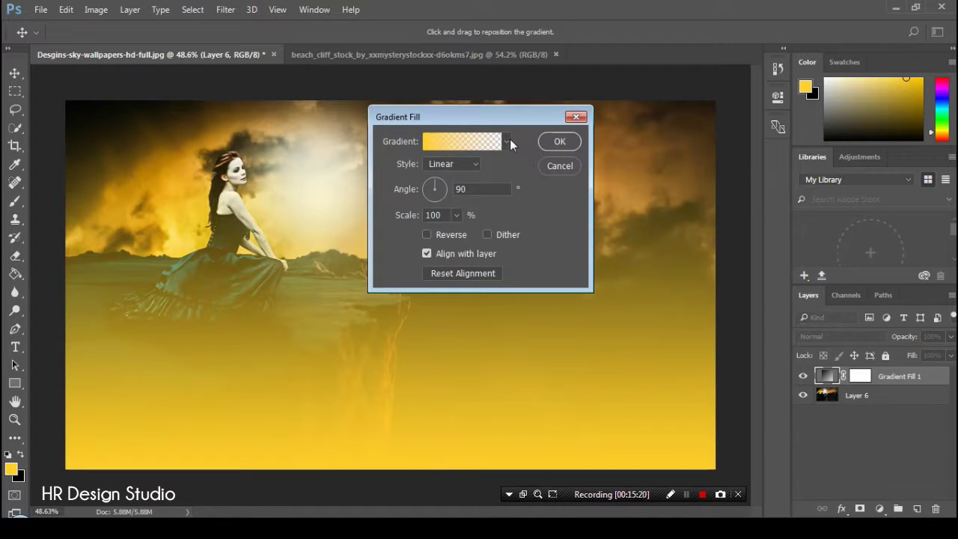
pyautogui.click(507, 141)
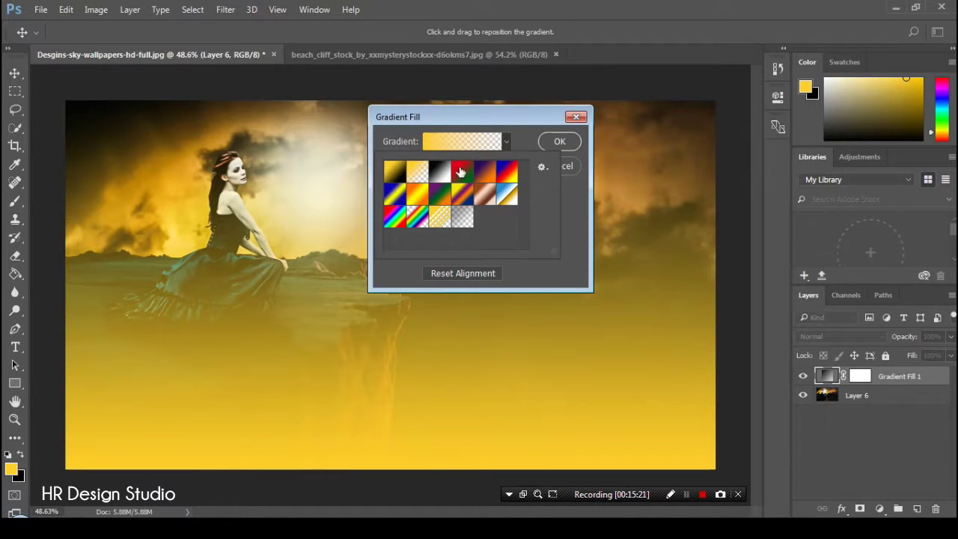
pyautogui.click(484, 172)
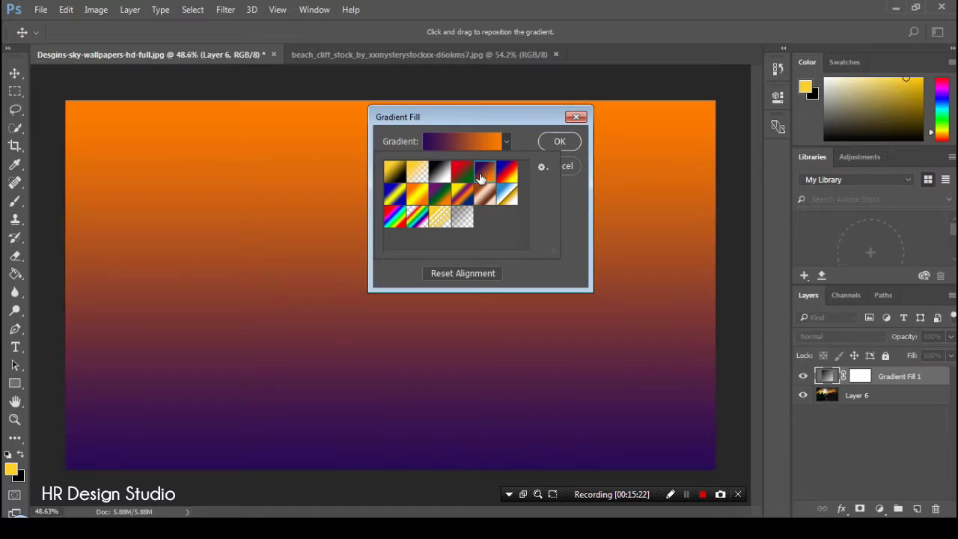
pyautogui.click(565, 145)
# Step: Blend the gradient fill layer in Overlay at 13% opacity
pyautogui.press('z')
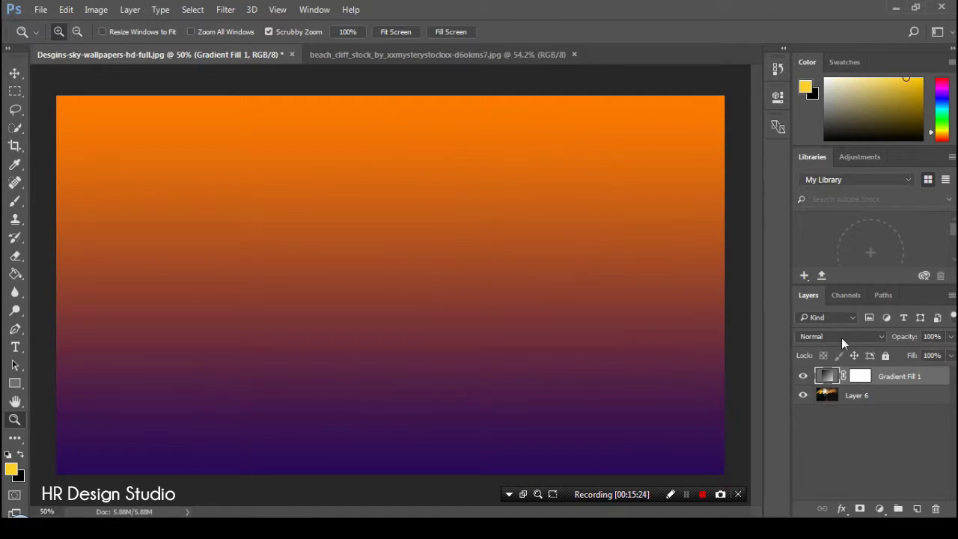
pyautogui.click(840, 337)
pyautogui.click(824, 189)
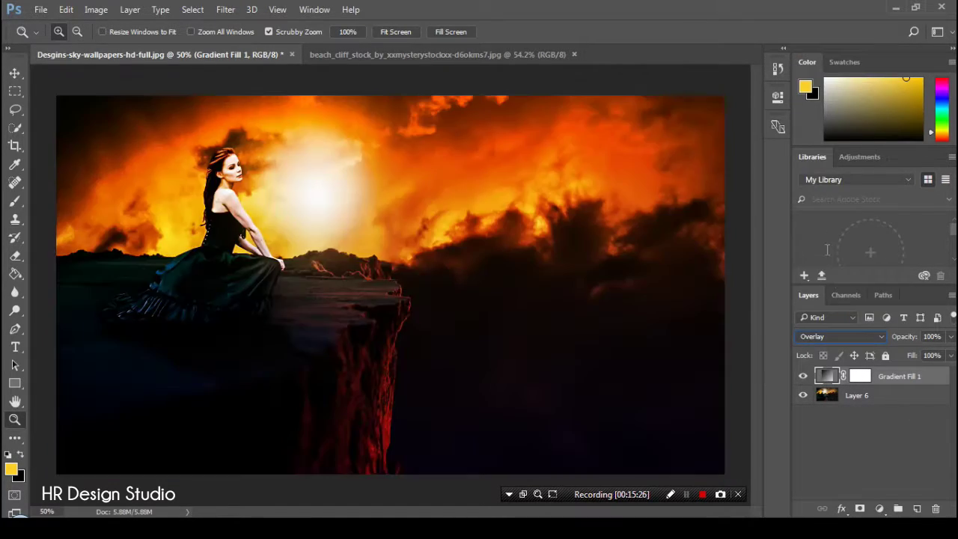
pyautogui.click(951, 337)
pyautogui.moveTo(948, 353); pyautogui.dragTo(893, 352)
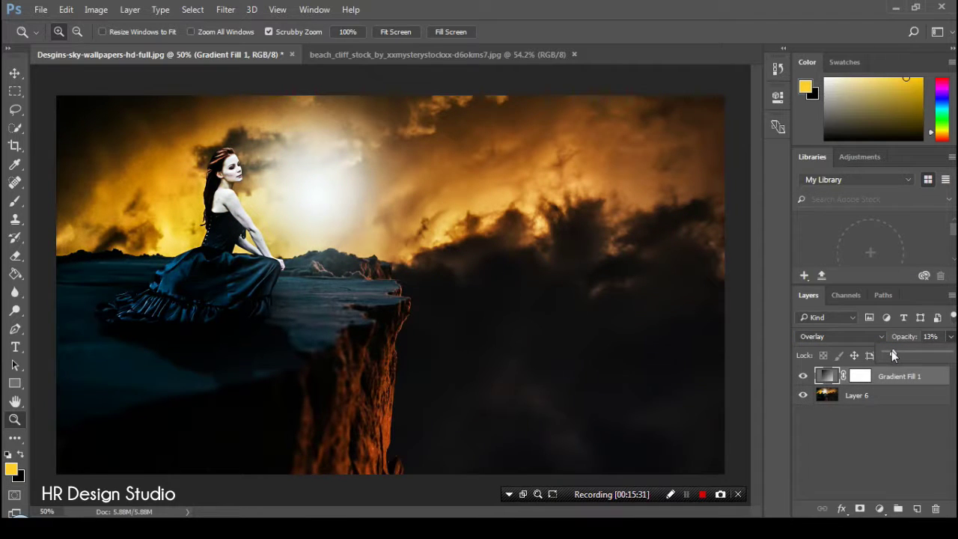
pyautogui.click(880, 509)
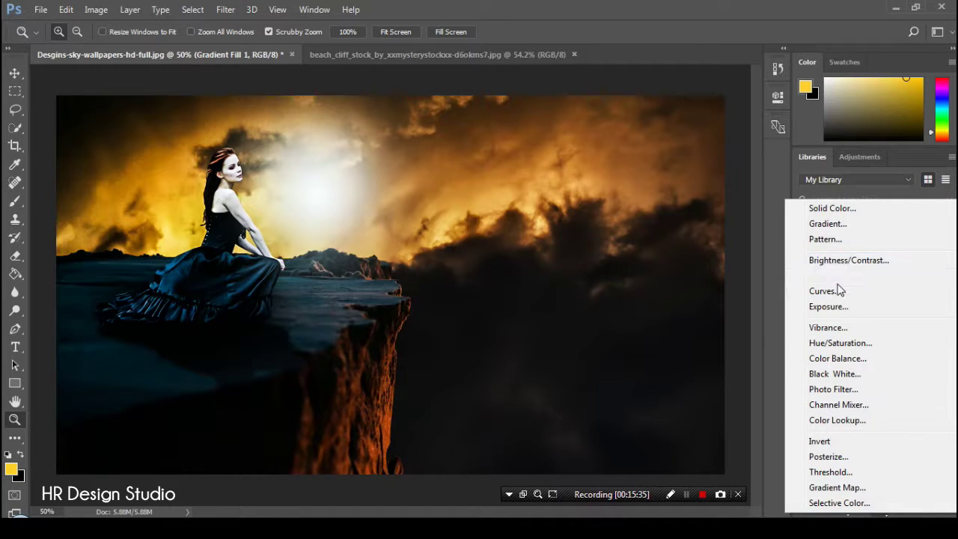
# Step: Add a Color Lookup layer, trying several LUTs before settling on FoggyNight.3DL
pyautogui.click(839, 420)
pyautogui.click(645, 137)
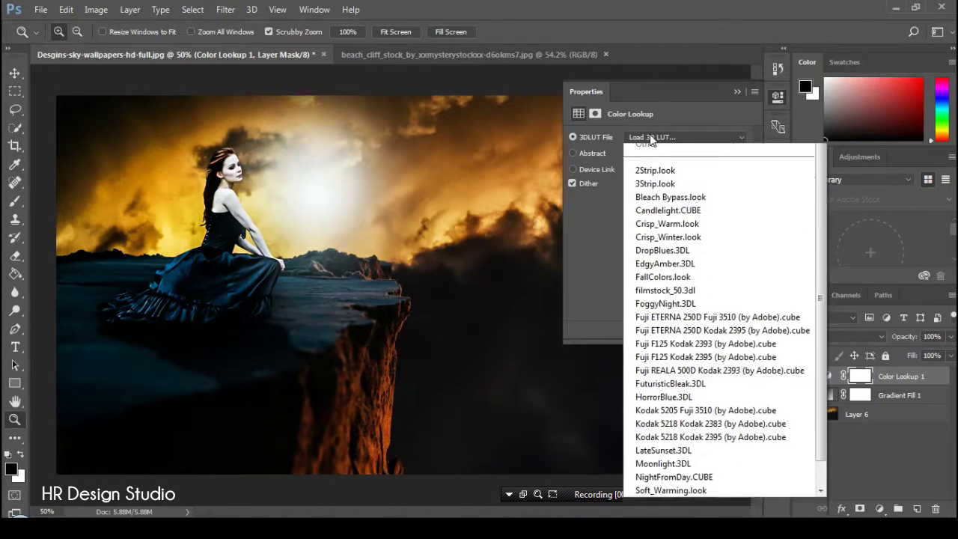
pyautogui.click(663, 271)
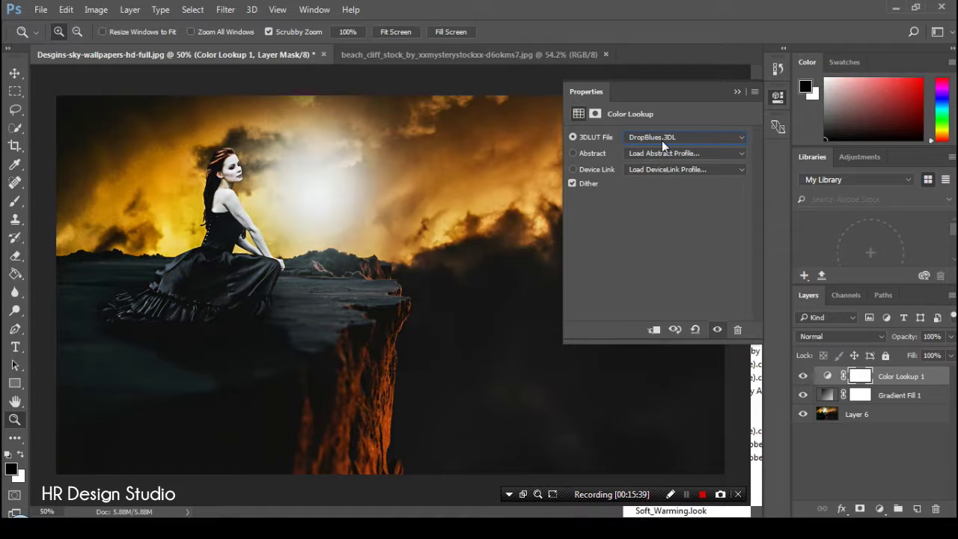
pyautogui.click(662, 139)
pyautogui.click(662, 258)
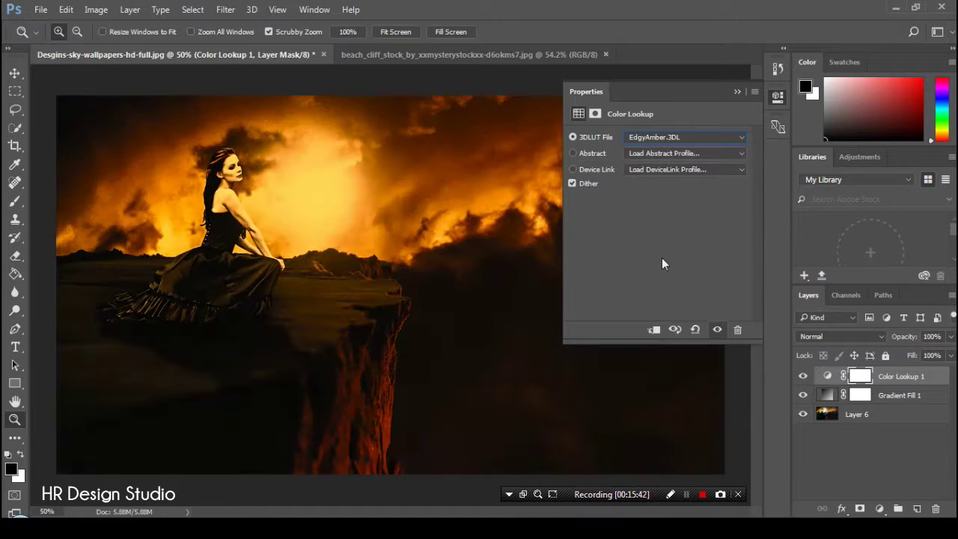
pyautogui.click(661, 140)
pyautogui.click(659, 283)
pyautogui.click(659, 141)
pyautogui.click(662, 298)
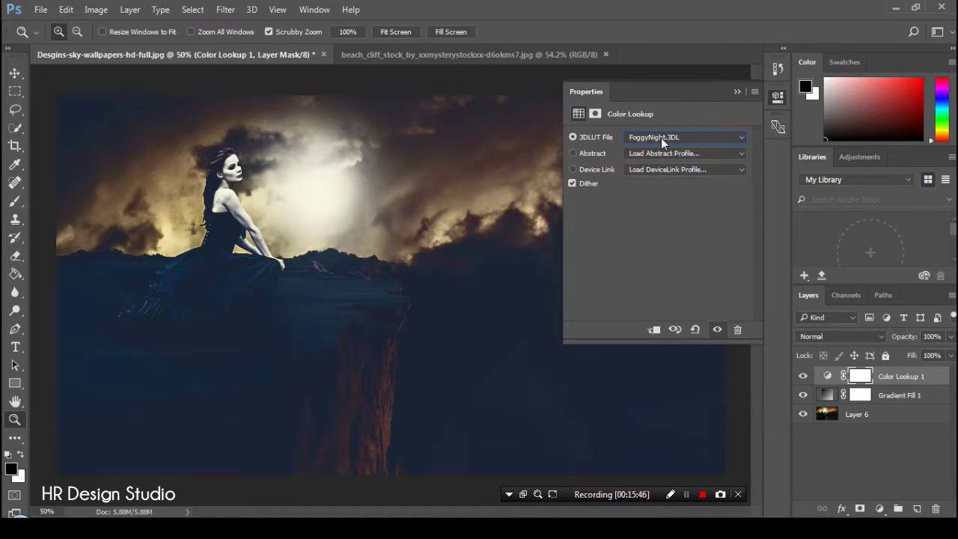
pyautogui.click(777, 96)
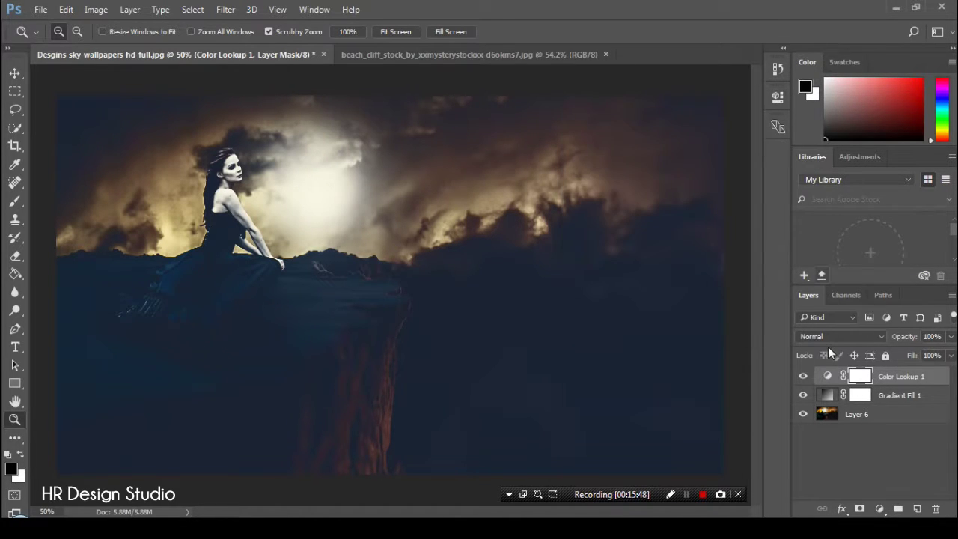
# Step: Set the lookup layer to Overlay blend at about 14% opacity
pyautogui.click(875, 341)
pyautogui.click(823, 202)
pyautogui.moveTo(951, 336); pyautogui.dragTo(903, 351)
pyautogui.moveTo(402, 315)
pyautogui.mouseDown()
pyautogui.moveTo(499, 256)
pyautogui.moveTo(524, 265)
pyautogui.mouseUp()
pyautogui.moveTo(950, 336); pyautogui.dragTo(893, 356)
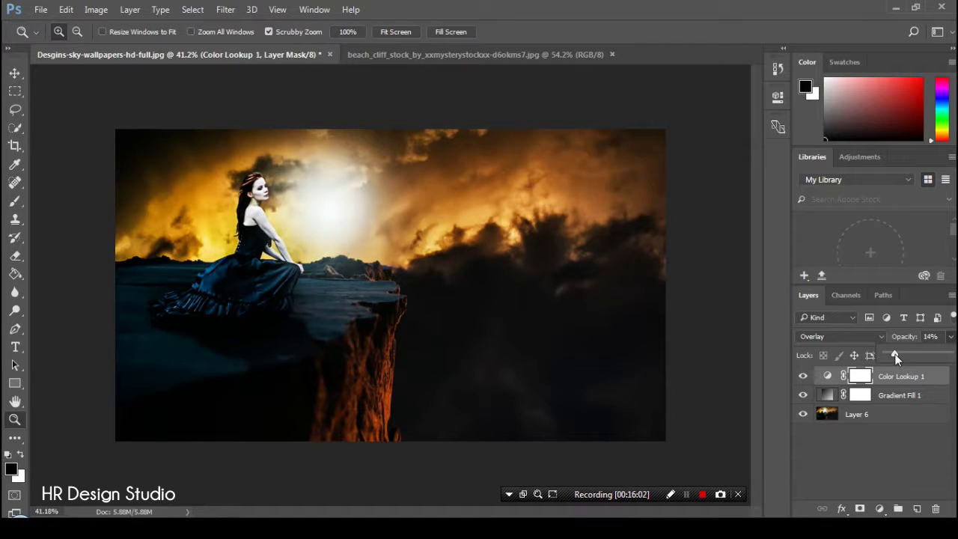
pyautogui.click(880, 508)
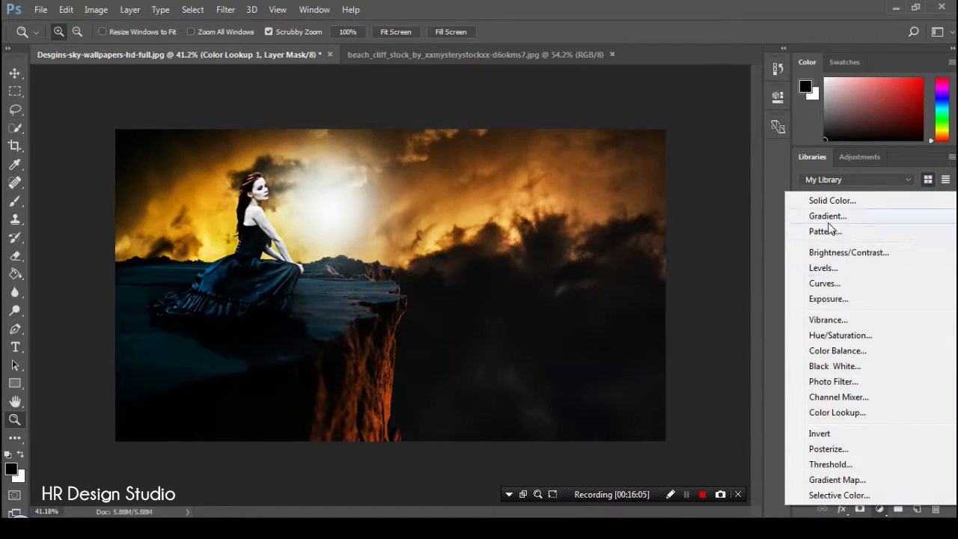
# Step: Add a second gradient fill and give its left stop a dark blue colour at 0%
pyautogui.click(828, 216)
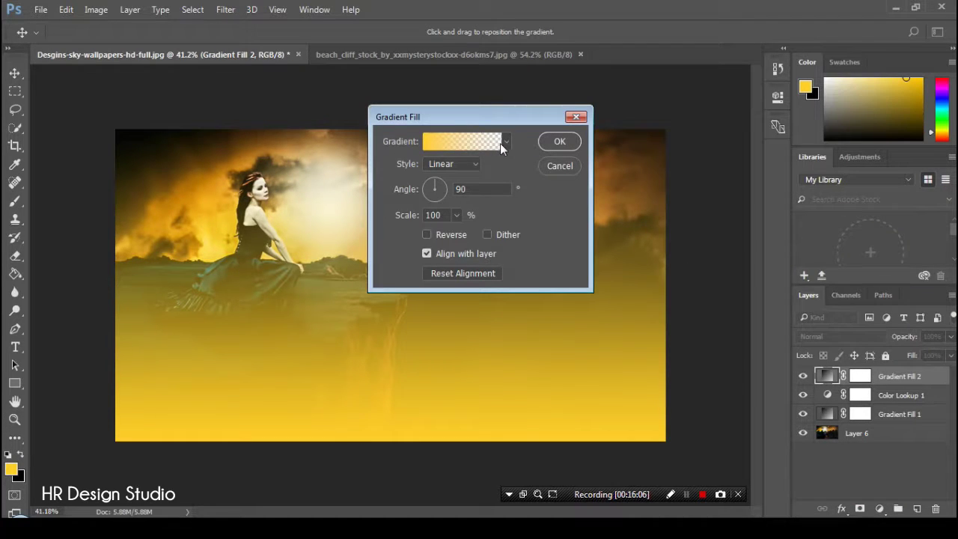
pyautogui.click(506, 142)
pyautogui.click(447, 141)
pyautogui.click(349, 297)
pyautogui.moveTo(351, 299); pyautogui.dragTo(345, 298)
pyautogui.click(409, 351)
pyautogui.click(494, 183)
# Step: Make the stop deep navy, remove the yellow stop, and add an 87% opacity stop at 16%
pyautogui.click(433, 266)
pyautogui.moveTo(434, 266); pyautogui.dragTo(386, 269)
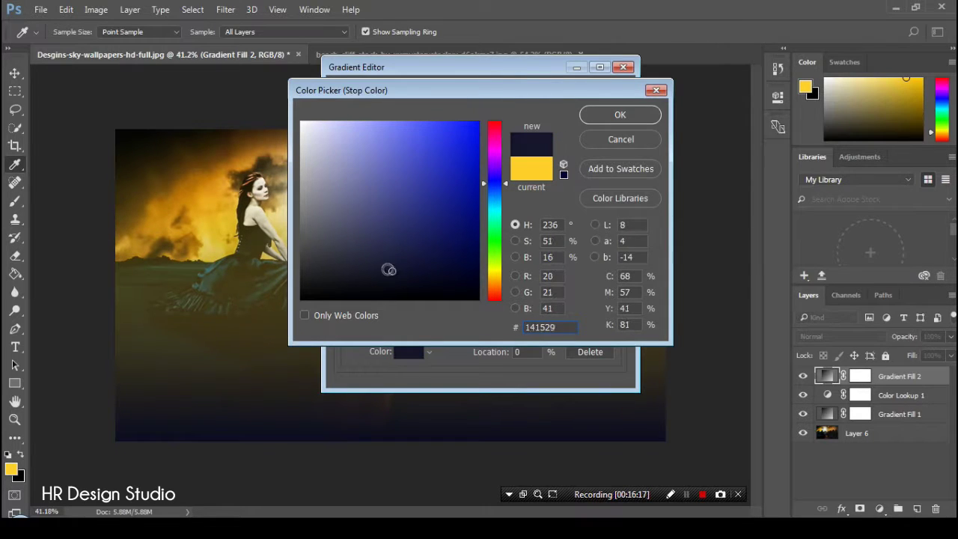
pyautogui.click(608, 111)
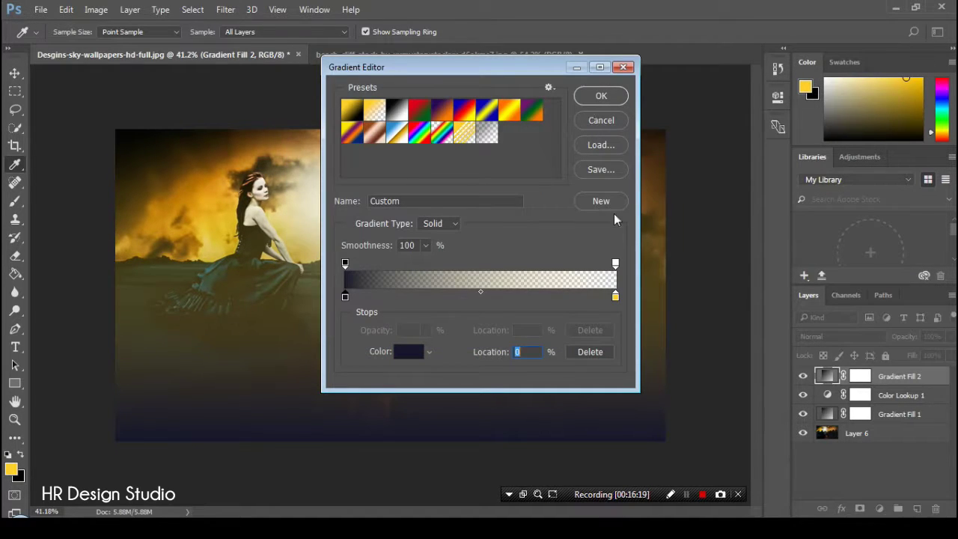
pyautogui.moveTo(616, 297); pyautogui.dragTo(510, 297)
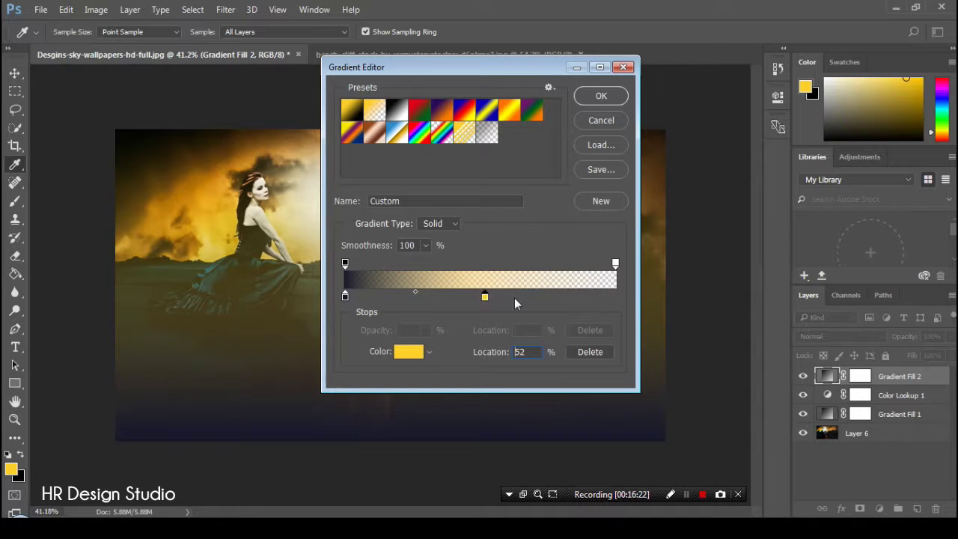
pyautogui.click(587, 353)
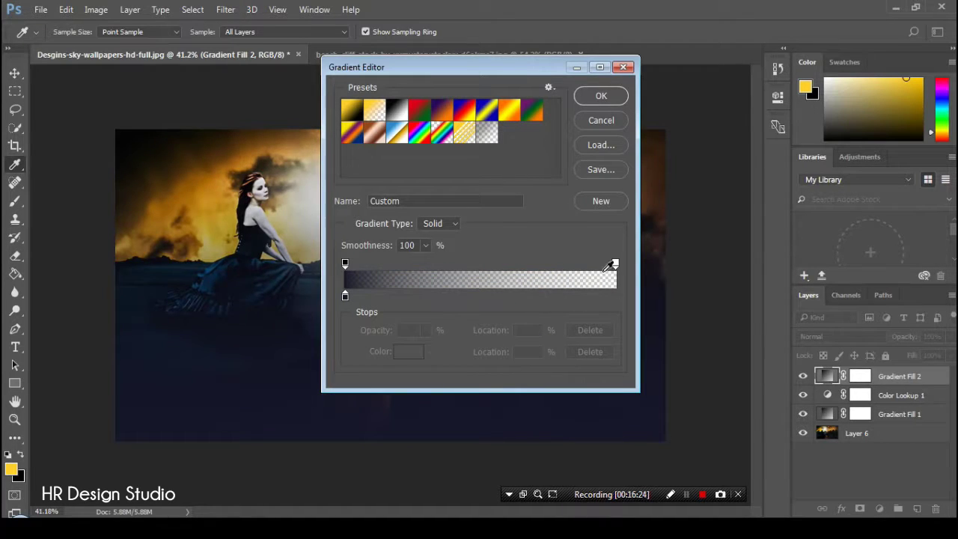
pyautogui.moveTo(608, 264); pyautogui.dragTo(389, 260)
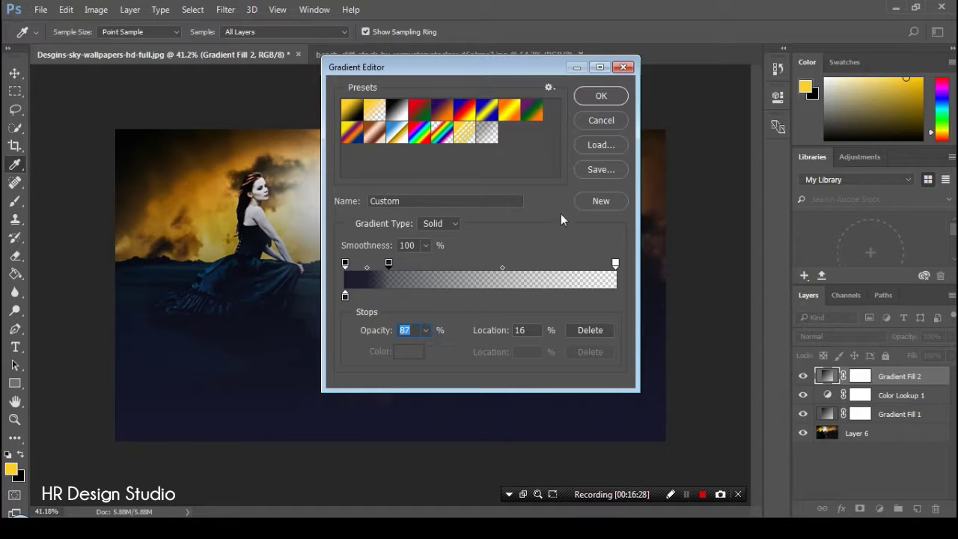
pyautogui.click(599, 98)
# Step: Make the navy gradient radial and reversed at 264% scale
pyautogui.click(454, 165)
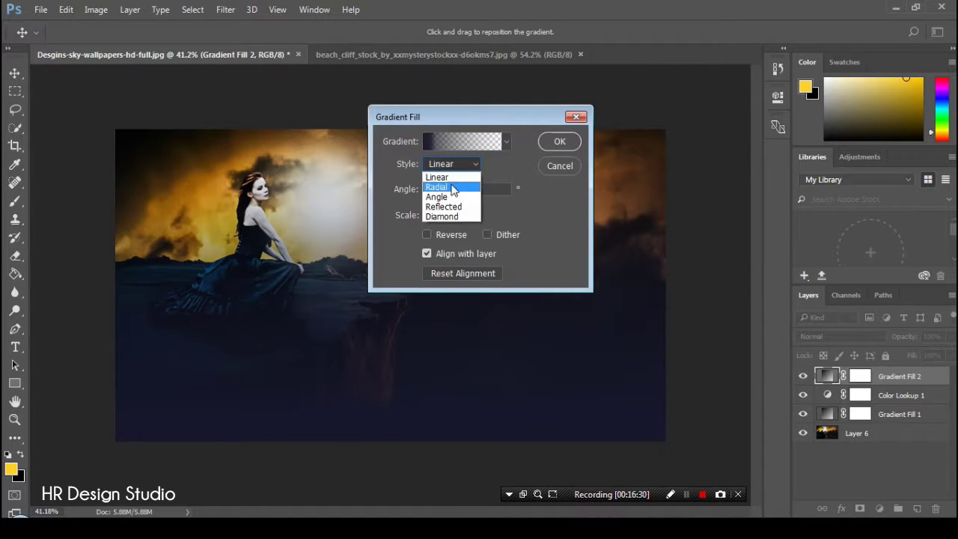
pyautogui.click(453, 184)
pyautogui.click(432, 235)
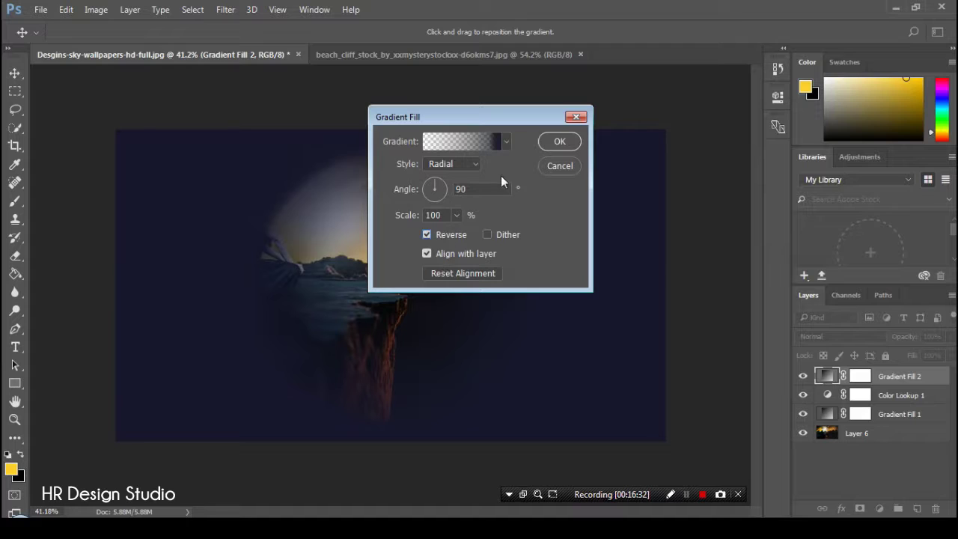
pyautogui.click(457, 215)
pyautogui.moveTo(469, 233); pyautogui.dragTo(464, 233)
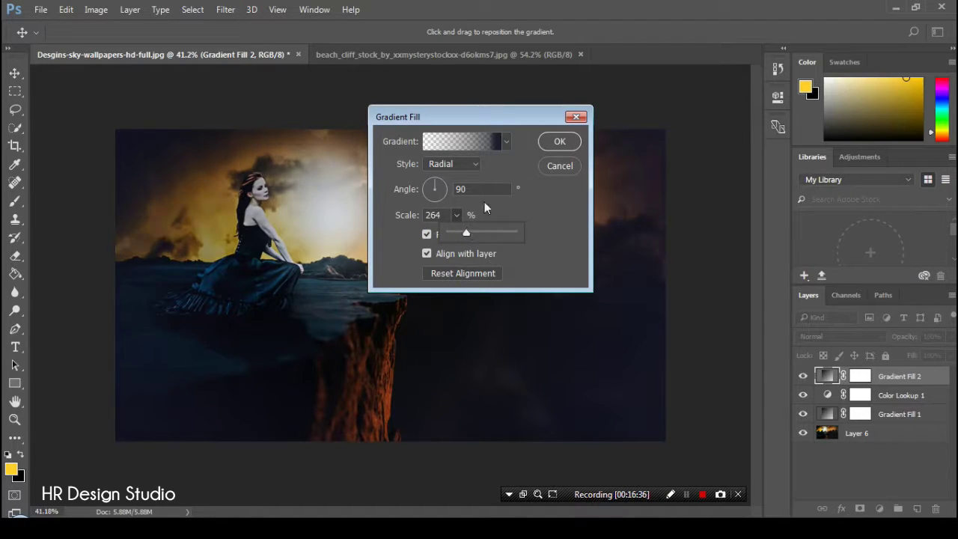
pyautogui.click(557, 144)
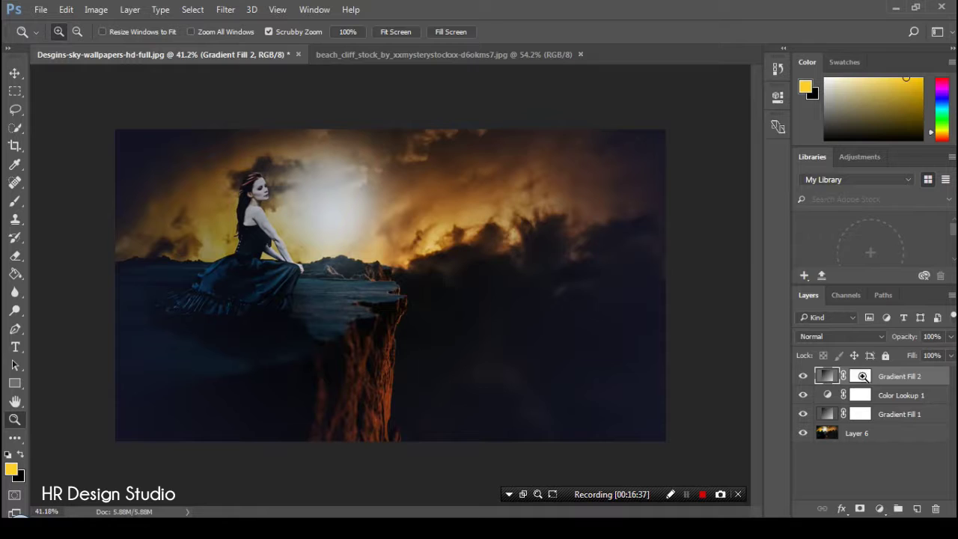
# Step: Brush black on Gradient Fill 2's mask over the woman and glowing sun
pyautogui.click(16, 202)
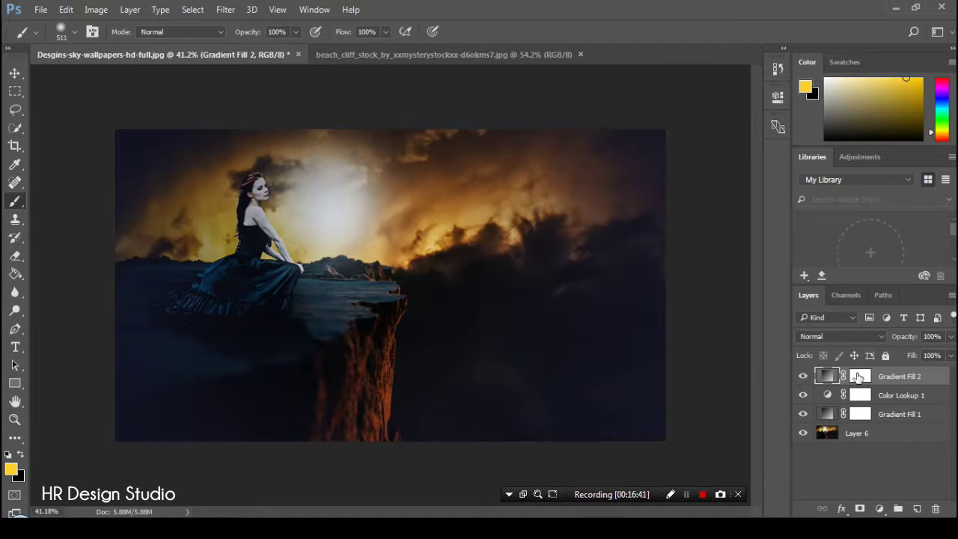
pyautogui.press('d')
pyautogui.click(860, 376)
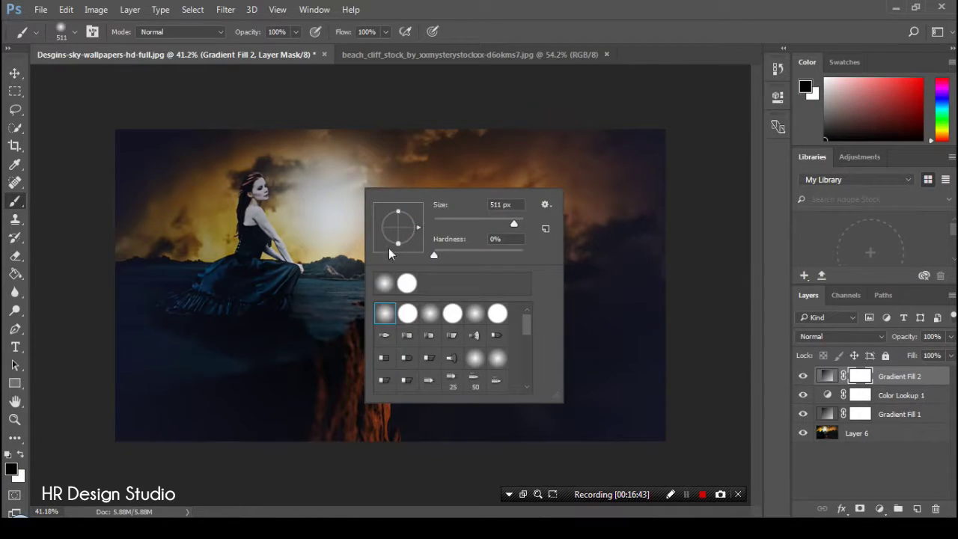
pyautogui.click(284, 193)
pyautogui.moveTo(289, 192)
pyautogui.mouseDown()
pyautogui.moveTo(214, 289)
pyautogui.moveTo(306, 343)
pyautogui.moveTo(300, 225)
pyautogui.moveTo(299, 278)
pyautogui.moveTo(278, 317)
pyautogui.moveTo(312, 330)
pyautogui.moveTo(220, 283)
pyautogui.moveTo(496, 308)
pyautogui.moveTo(524, 294)
pyautogui.mouseUp()
pyautogui.press('z')
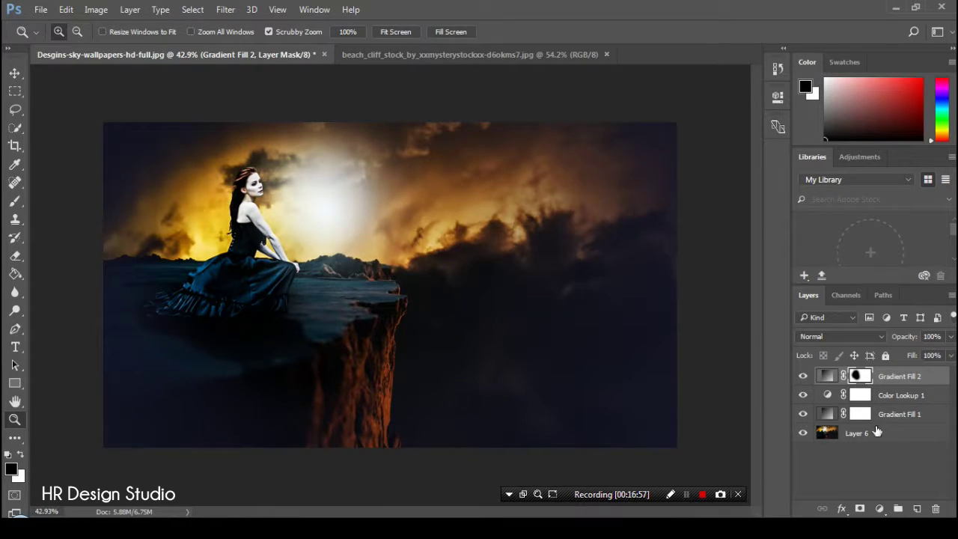
pyautogui.click(889, 396)
pyautogui.click(888, 414)
# Step: Merge all layers down to Layer 6 into a single layer
pyautogui.click(886, 434)
pyautogui.rightClick(886, 434)
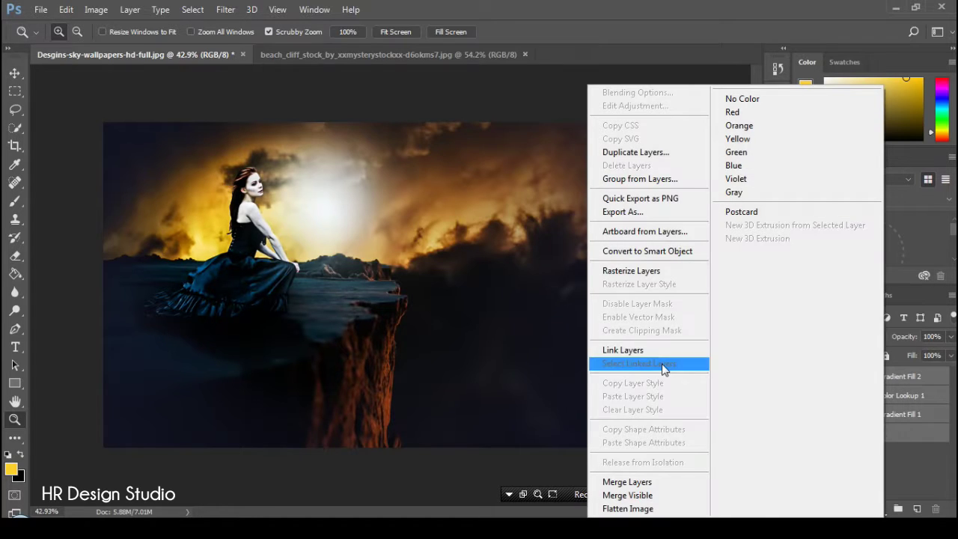
pyautogui.click(637, 482)
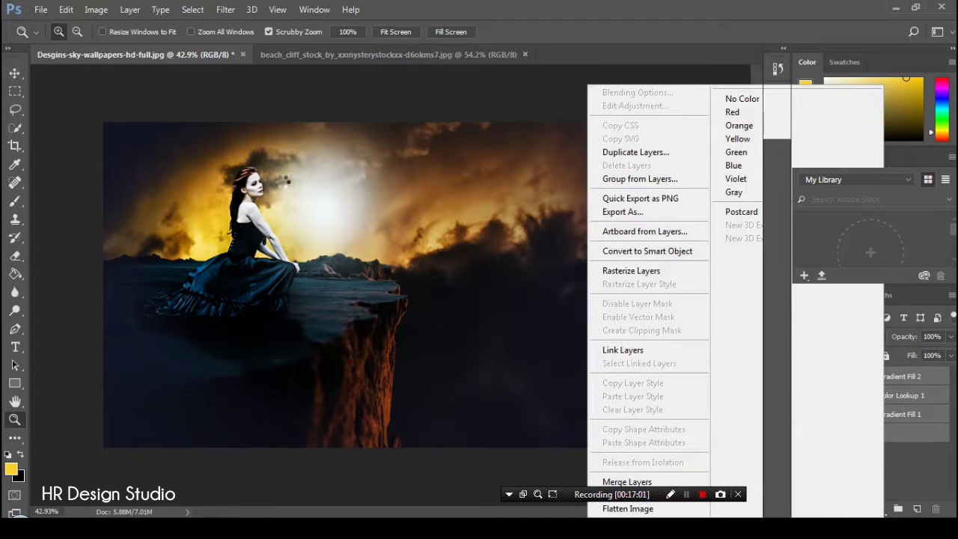
# Step: Apply a rotated 15 px Tilt-Shift blur keeping the woman and cliff edge sharp
pyautogui.click(225, 9)
pyautogui.moveTo(245, 178)
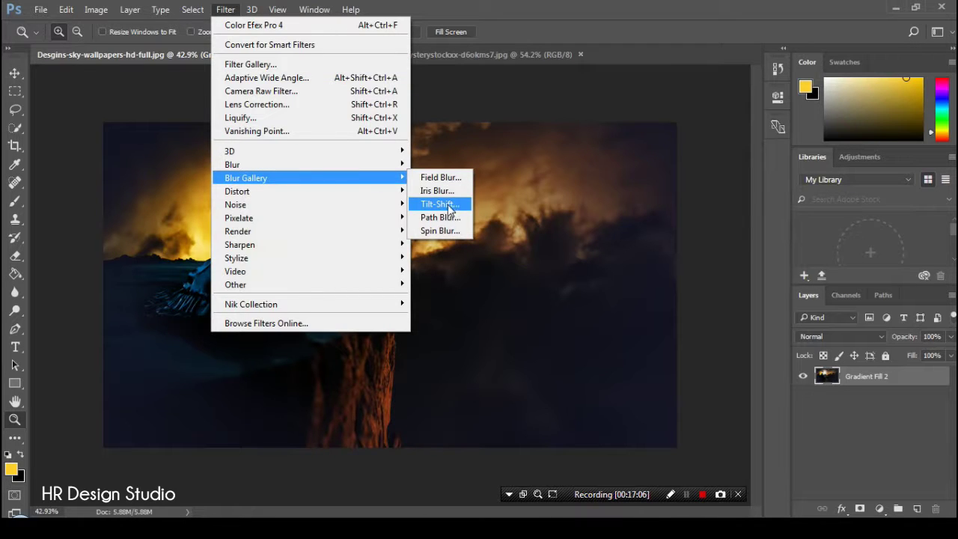
pyautogui.click(445, 204)
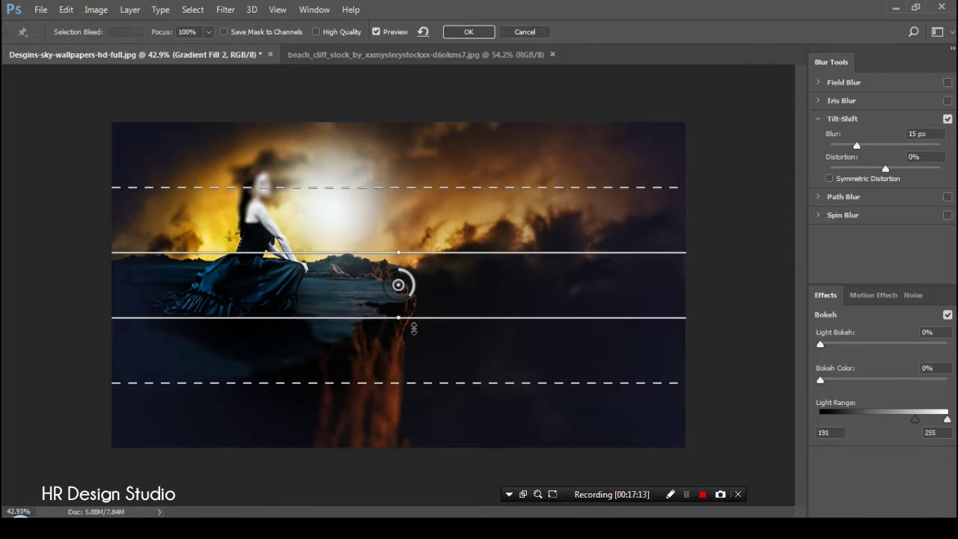
pyautogui.moveTo(416, 322); pyautogui.dragTo(415, 335)
pyautogui.moveTo(398, 252); pyautogui.dragTo(414, 135)
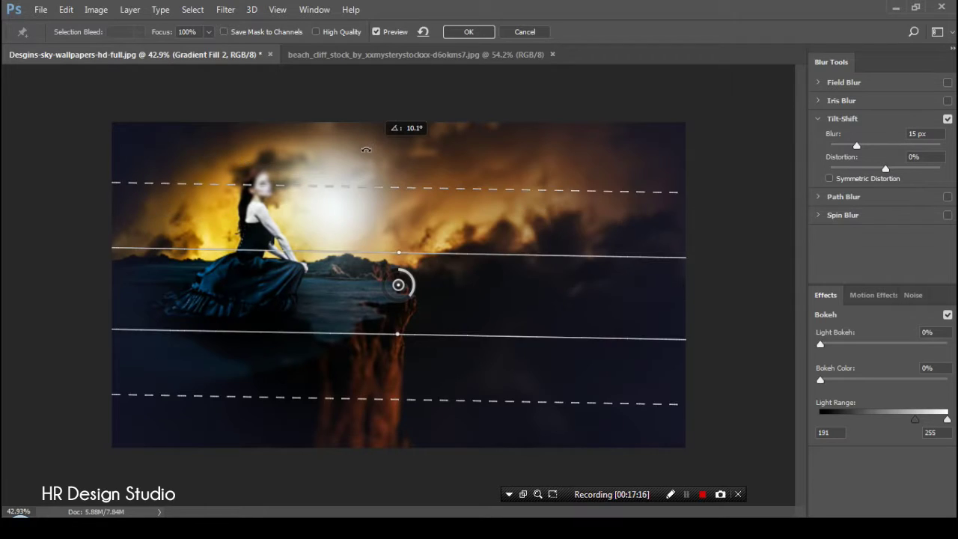
pyautogui.moveTo(413, 135)
pyautogui.mouseDown()
pyautogui.moveTo(410, 253)
pyautogui.moveTo(208, 65)
pyautogui.mouseUp()
pyautogui.moveTo(416, 332)
pyautogui.mouseDown()
pyautogui.moveTo(403, 303)
pyautogui.moveTo(439, 264)
pyautogui.mouseUp()
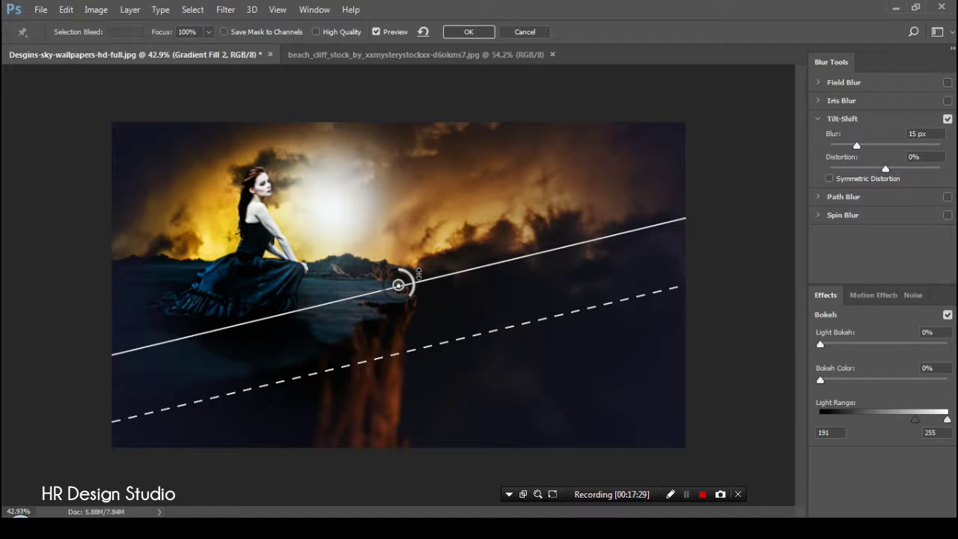
pyautogui.moveTo(444, 343); pyautogui.dragTo(446, 369)
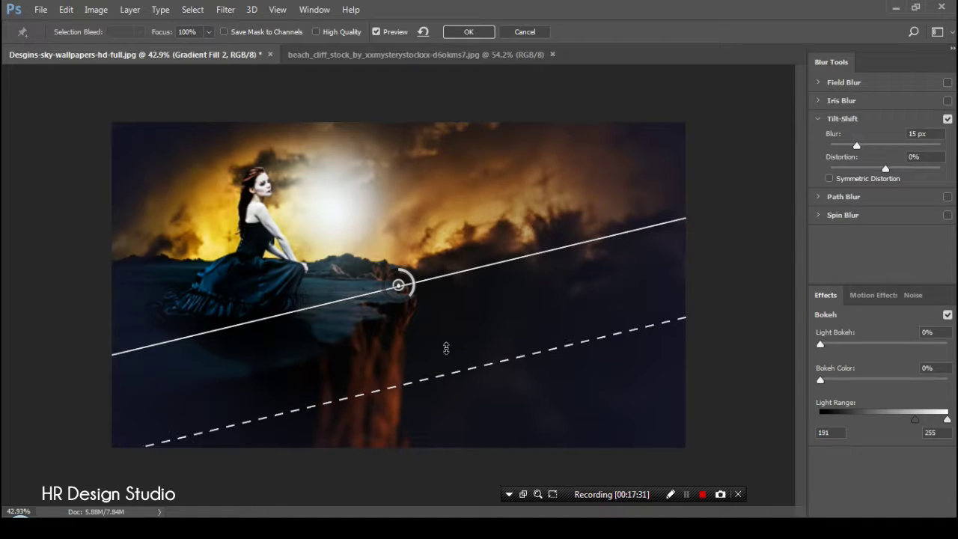
pyautogui.click(473, 32)
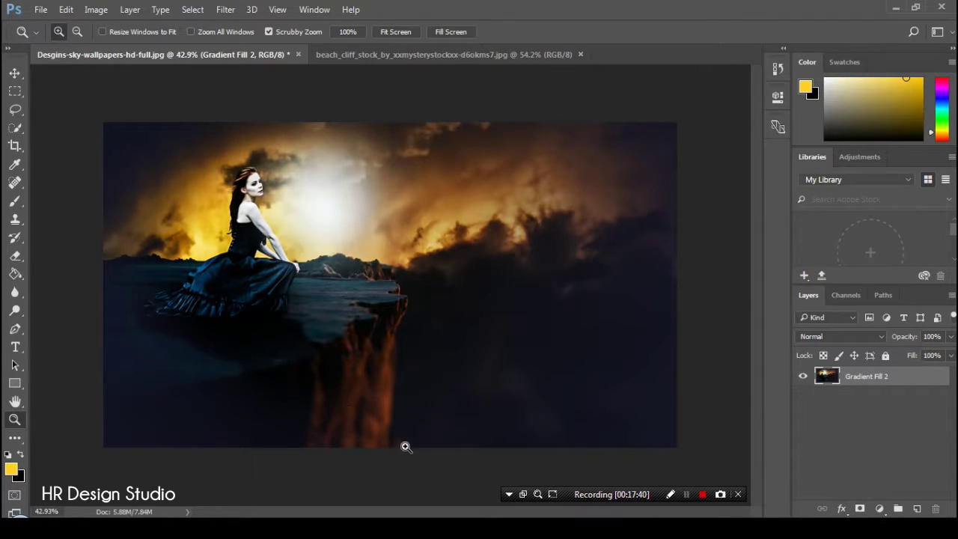
# Step: Add a default gradient fill, then swap to a black foreground colour
pyautogui.moveTo(388, 440); pyautogui.dragTo(541, 343)
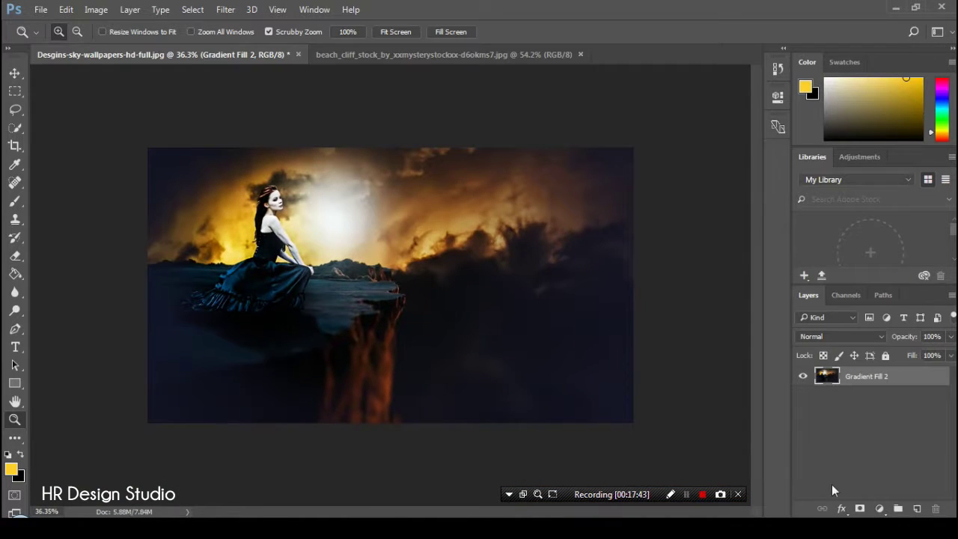
pyautogui.click(880, 509)
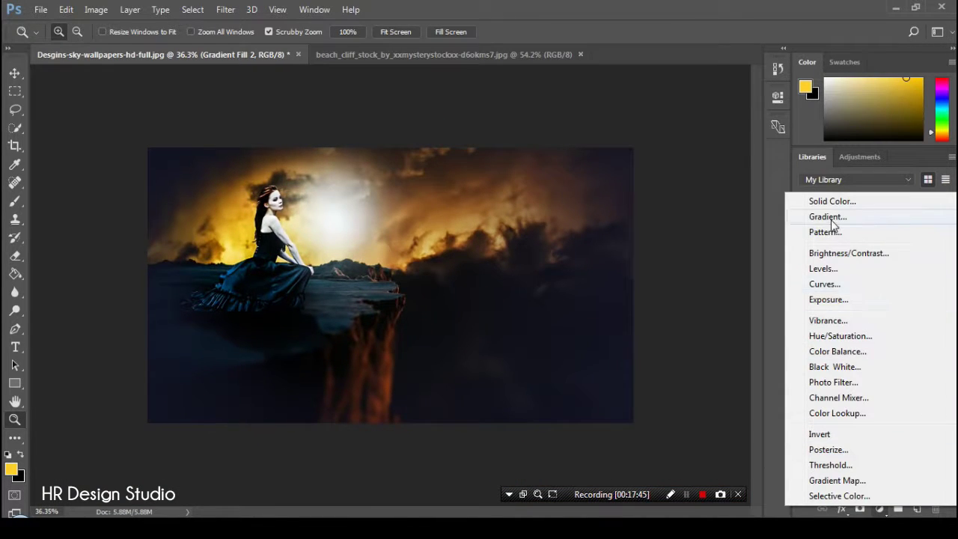
pyautogui.click(830, 219)
pyautogui.click(556, 142)
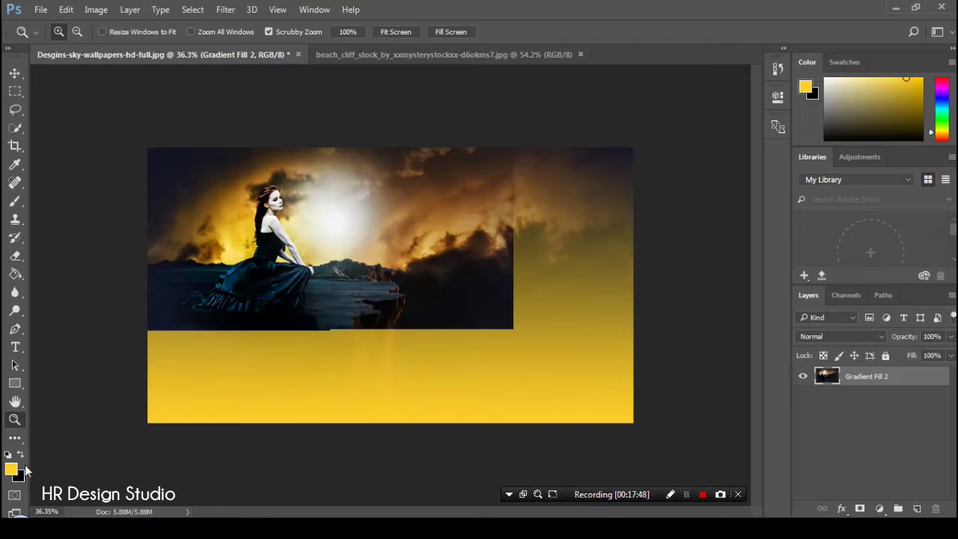
pyautogui.press('x')
# Step: Add a reversed black radial gradient fill scaled to 374%
pyautogui.click(879, 509)
pyautogui.click(819, 216)
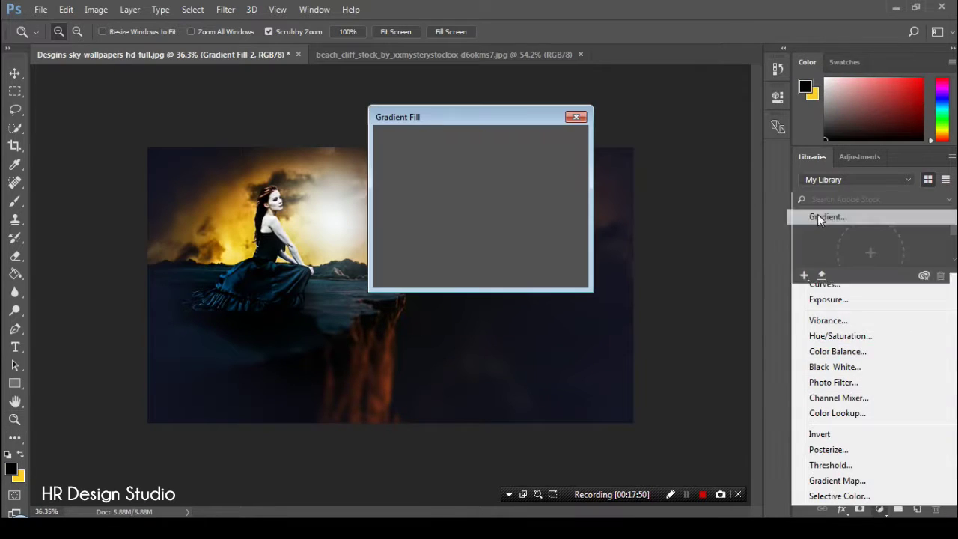
pyautogui.click(451, 164)
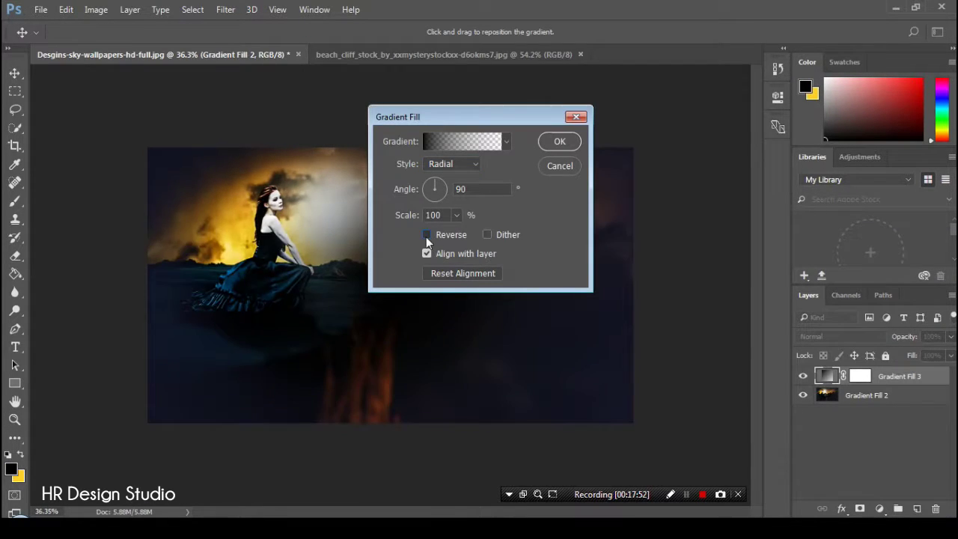
pyautogui.click(427, 235)
pyautogui.click(456, 215)
pyautogui.moveTo(452, 232); pyautogui.dragTo(477, 231)
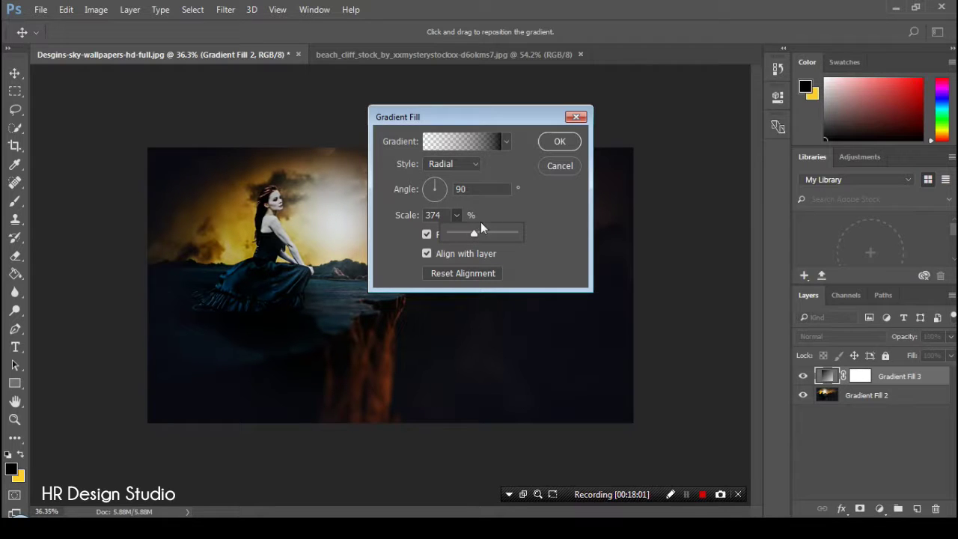
pyautogui.click(548, 147)
pyautogui.press('z')
pyautogui.moveTo(421, 274)
pyautogui.mouseDown()
pyautogui.moveTo(534, 231)
pyautogui.moveTo(557, 247)
pyautogui.mouseUp()
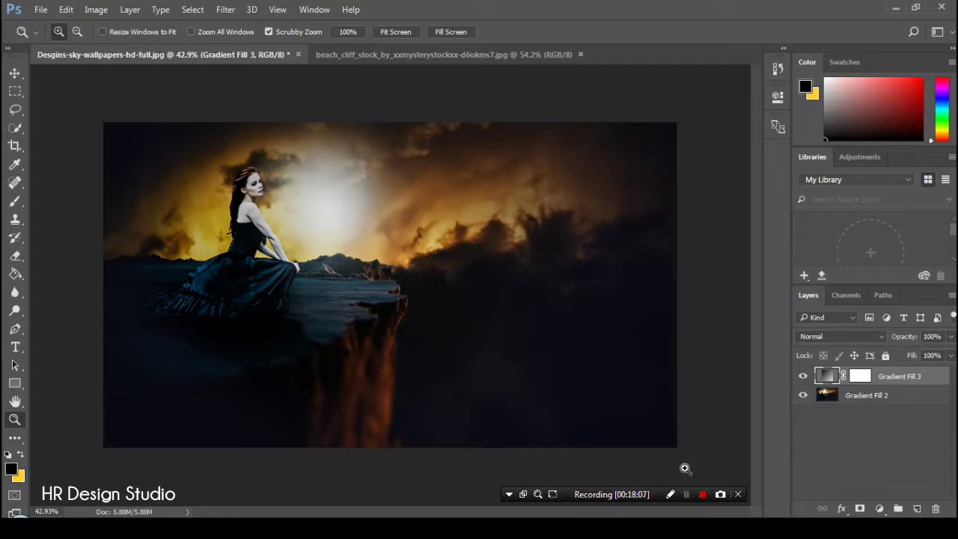
pyautogui.click(687, 496)
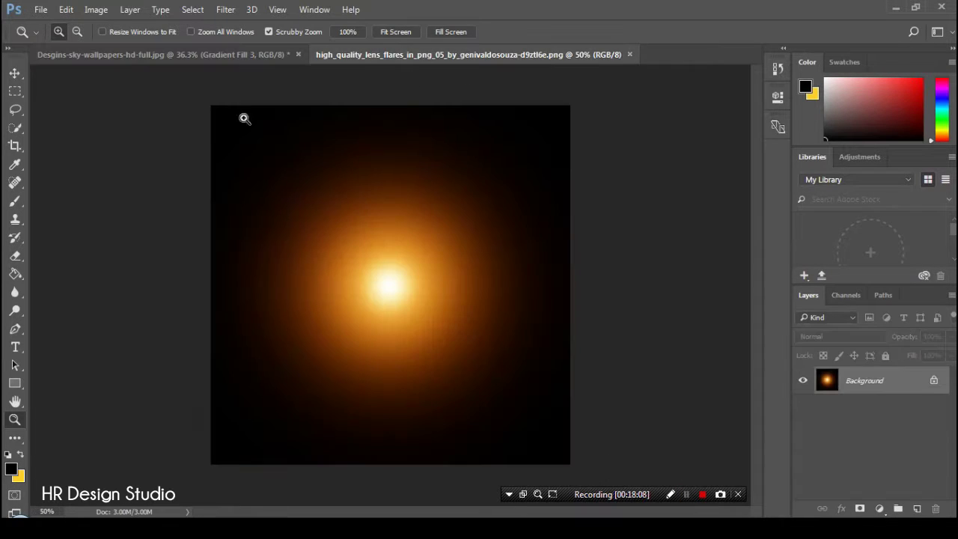
# Step: Copy the lens flare into the sky composition in Screen mode, centred on the sun
pyautogui.press('v')
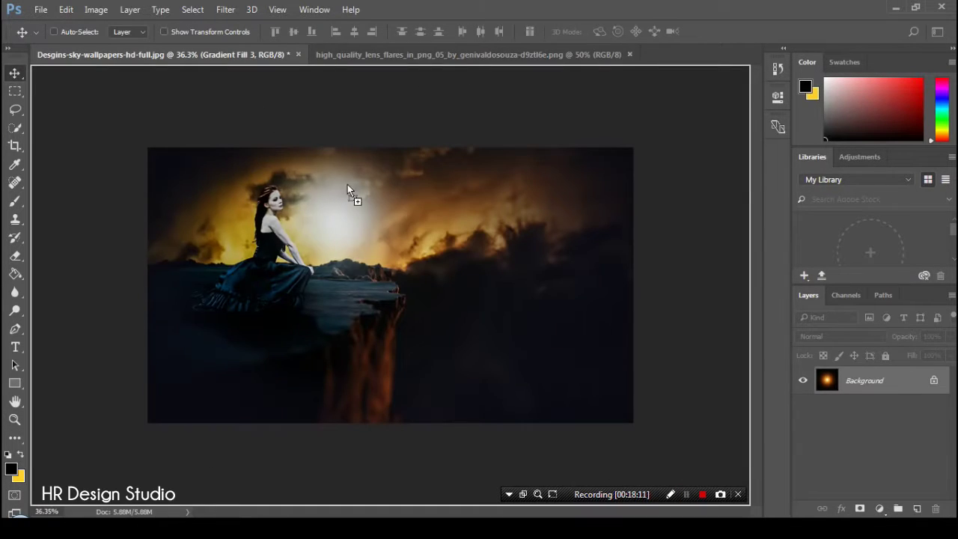
pyautogui.moveTo(333, 137); pyautogui.dragTo(411, 254)
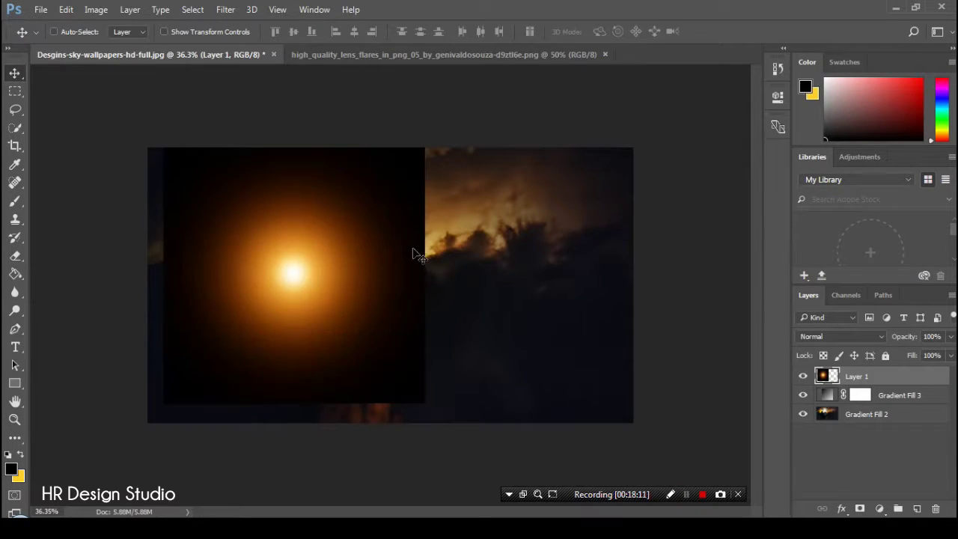
pyautogui.click(826, 336)
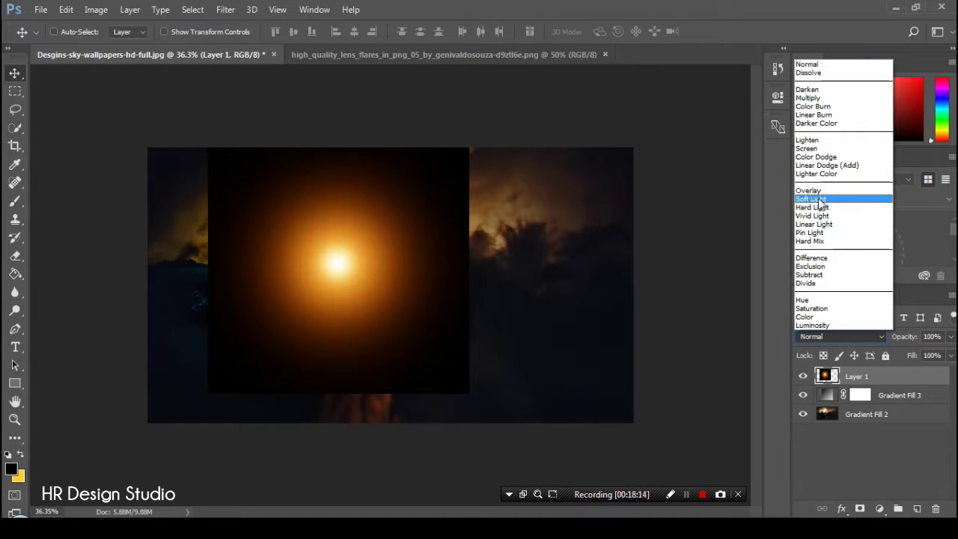
pyautogui.click(812, 153)
pyautogui.moveTo(443, 359); pyautogui.dragTo(410, 339)
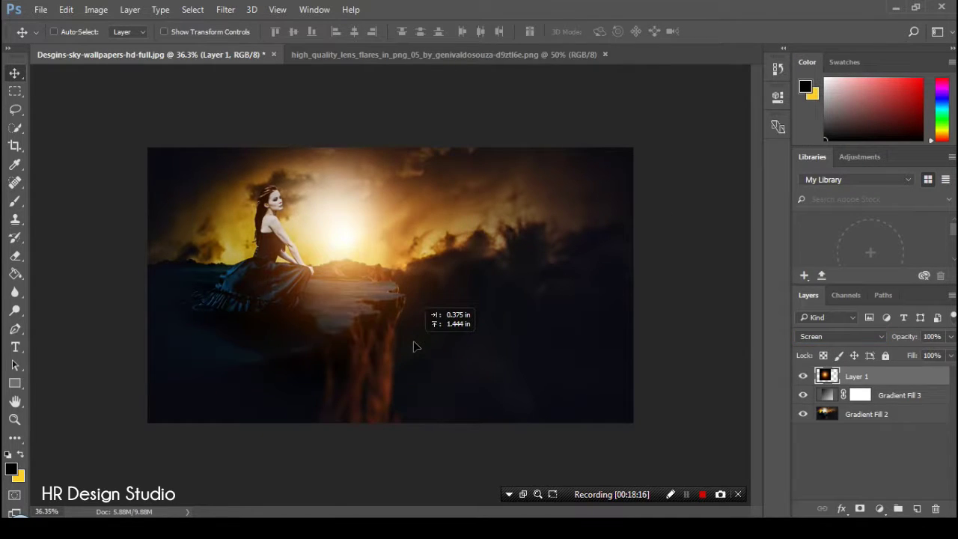
pyautogui.moveTo(414, 341); pyautogui.dragTo(350, 291)
# Step: Scale the flare proportionally to 89%
pyautogui.hotkey('ctrl', 't')
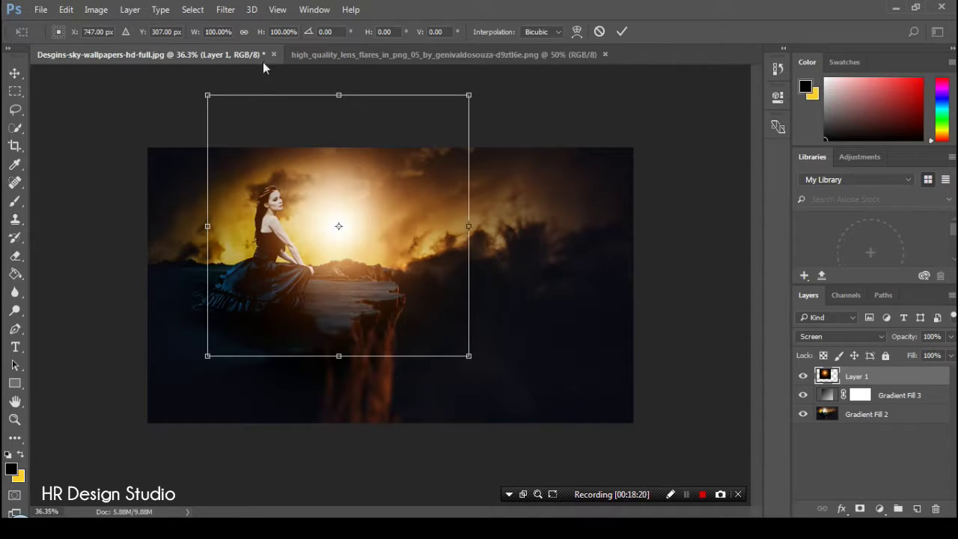
pyautogui.click(243, 32)
pyautogui.moveTo(260, 32); pyautogui.dragTo(252, 31)
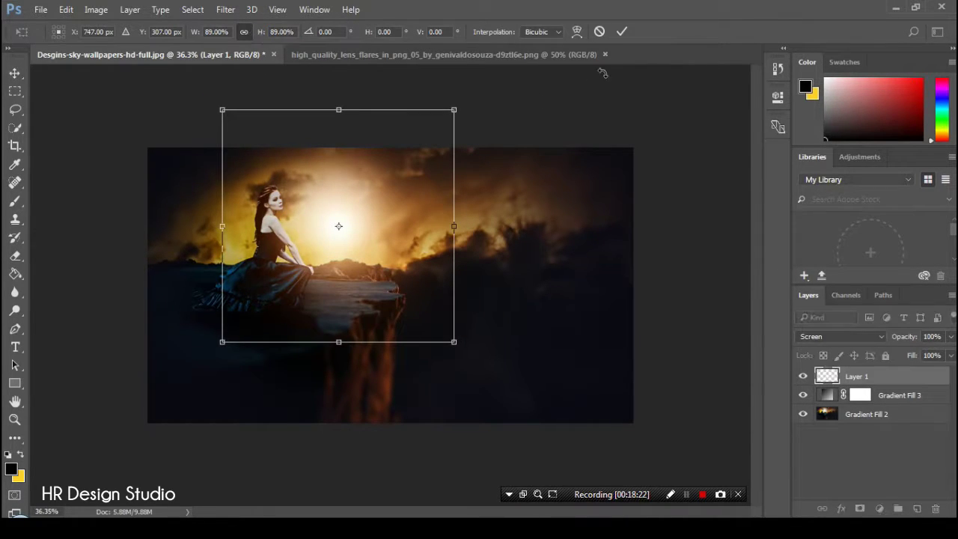
pyautogui.click(626, 35)
# Step: Soften the flare with a 3.4 px Gaussian Blur
pyautogui.click(226, 9)
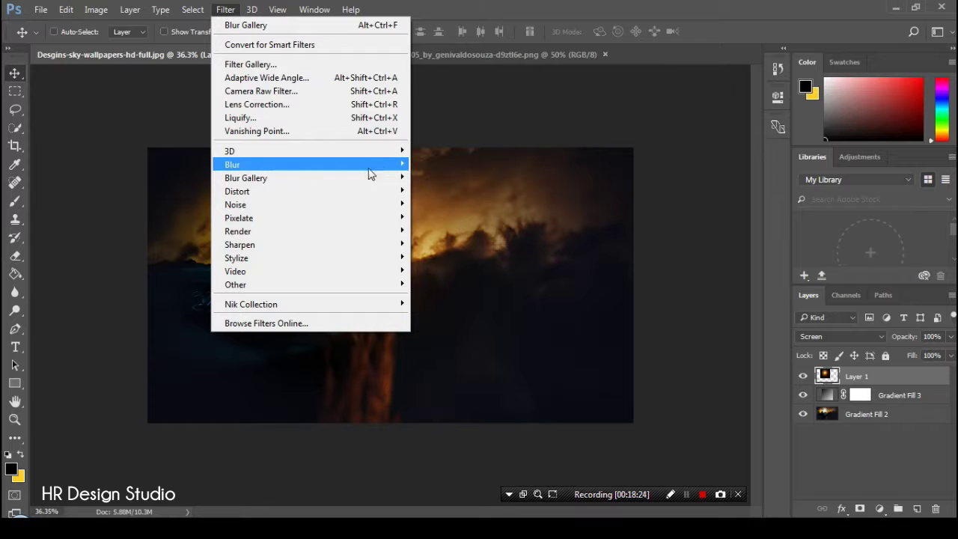
pyautogui.click(453, 217)
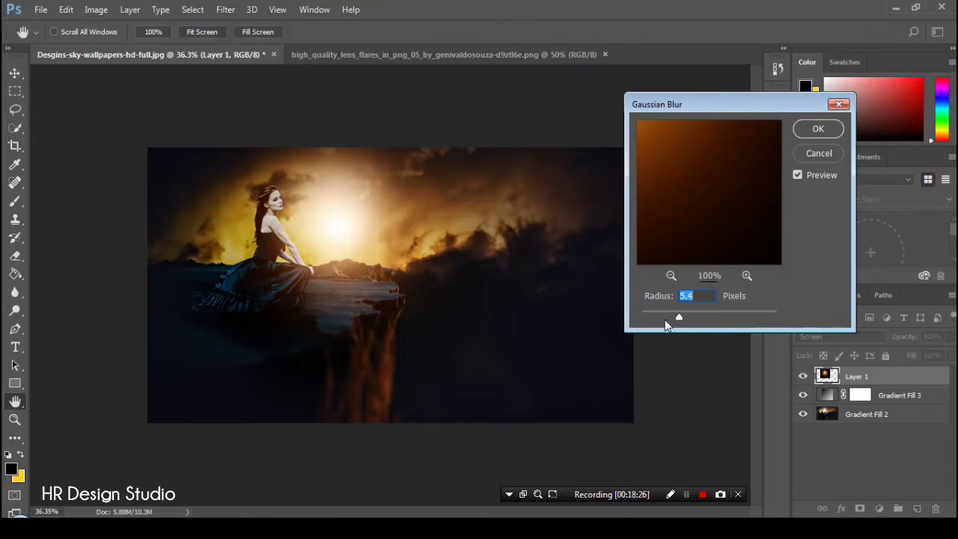
pyautogui.click(667, 319)
pyautogui.click(801, 132)
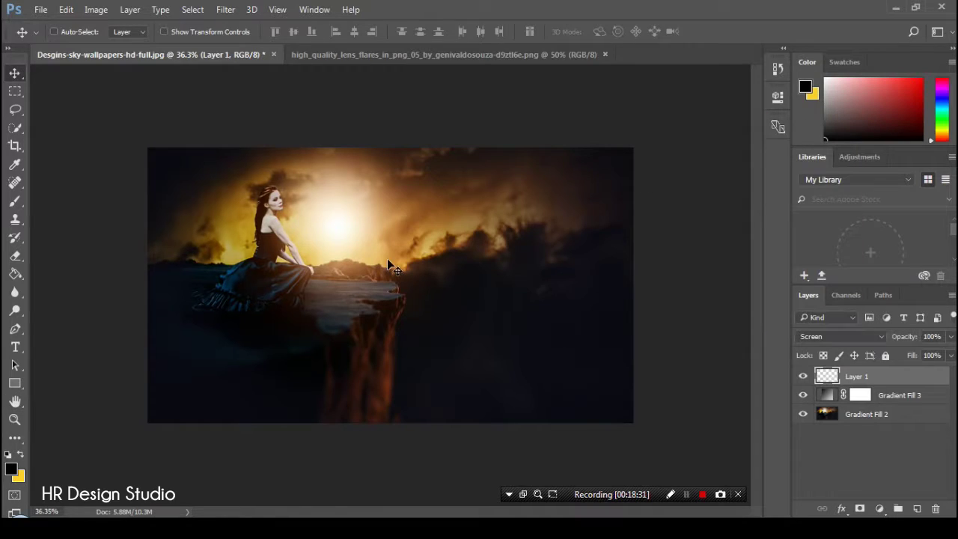